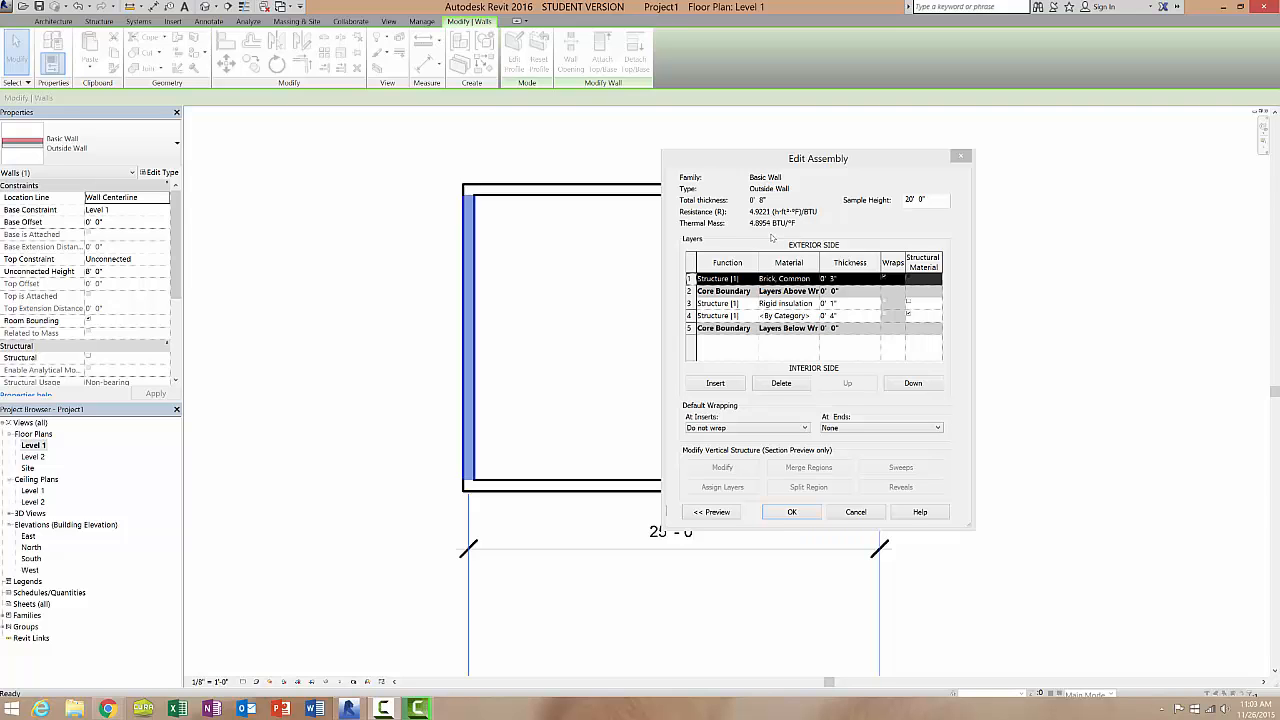
- Show the section preview of the Outside Wall assembly and reposition the dialog over the plan
left_click_drag(858, 164, 892, 155)
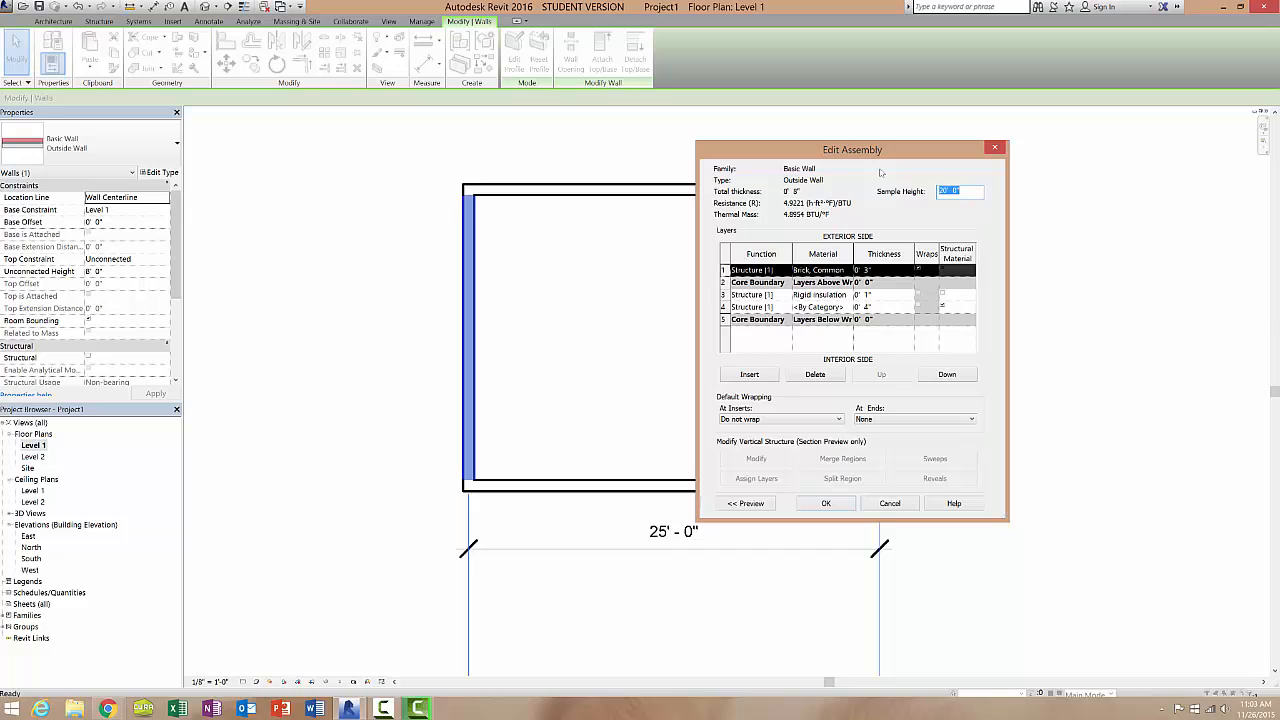
left_click(745, 503)
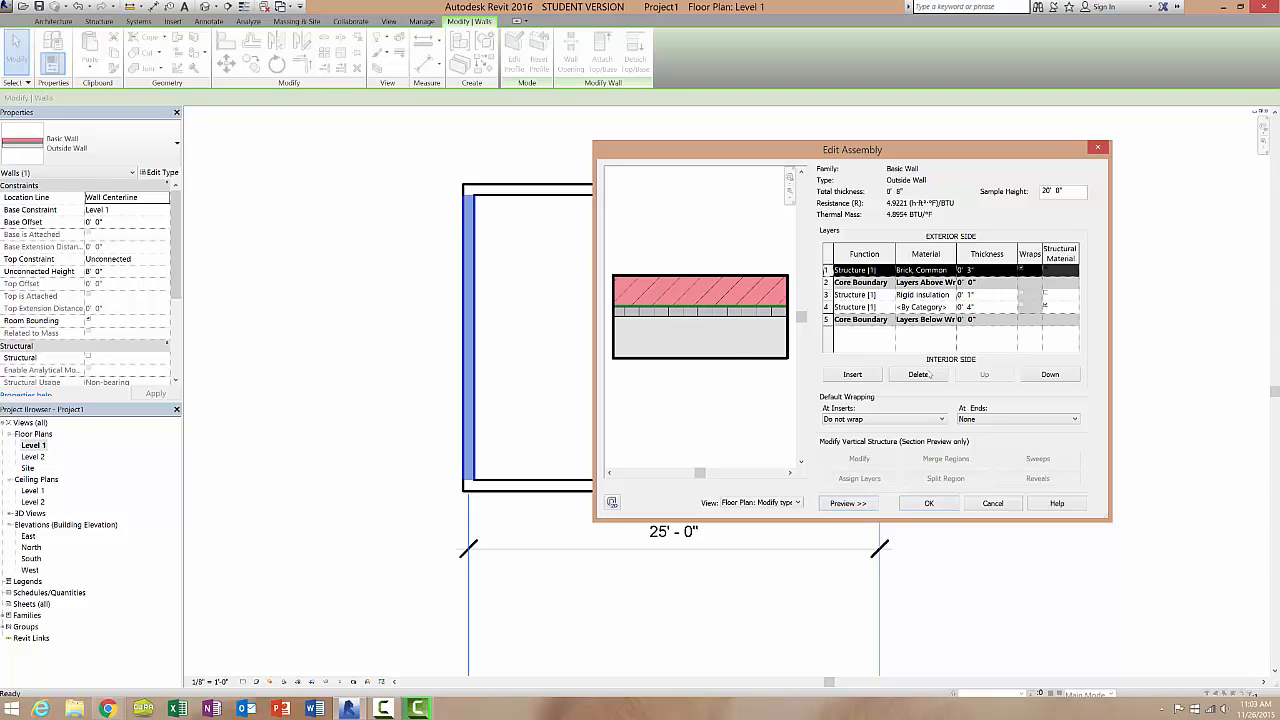
left_click_drag(920, 151, 681, 171)
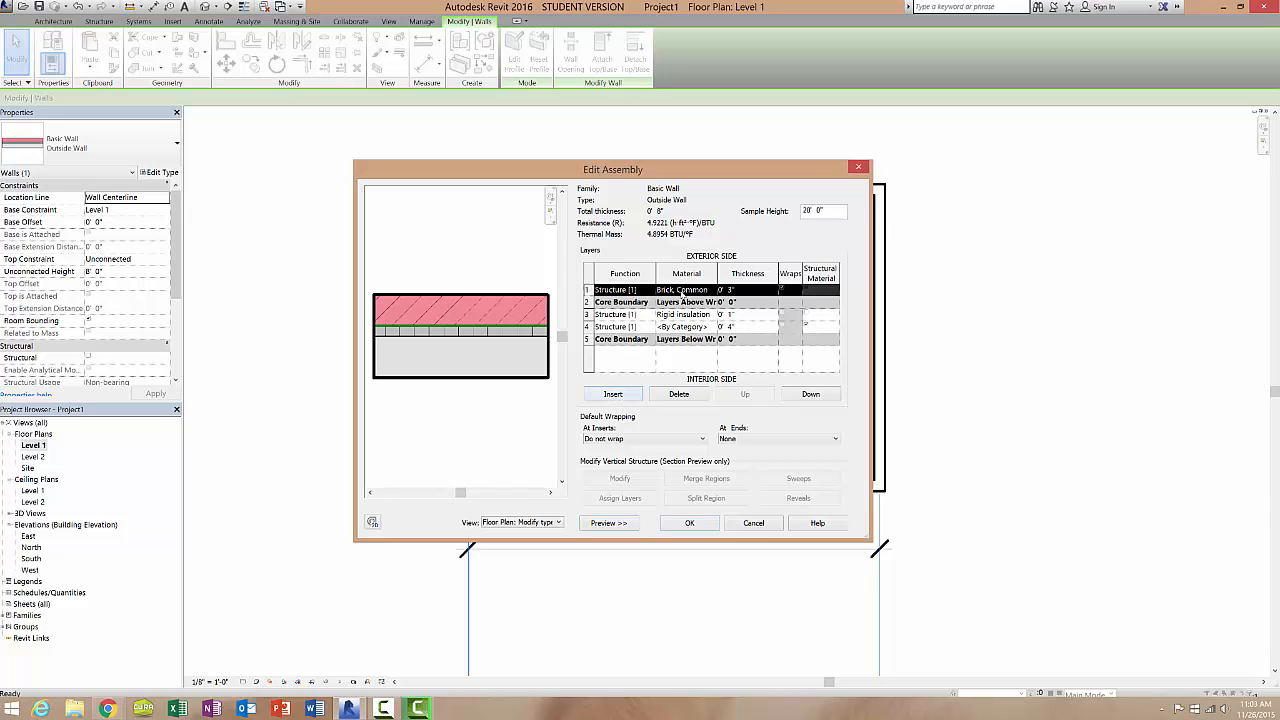
- Insert a new Structure layer on the interior side, below the lower core boundary, and set its thickness to 0' 1"
left_click(615, 394)
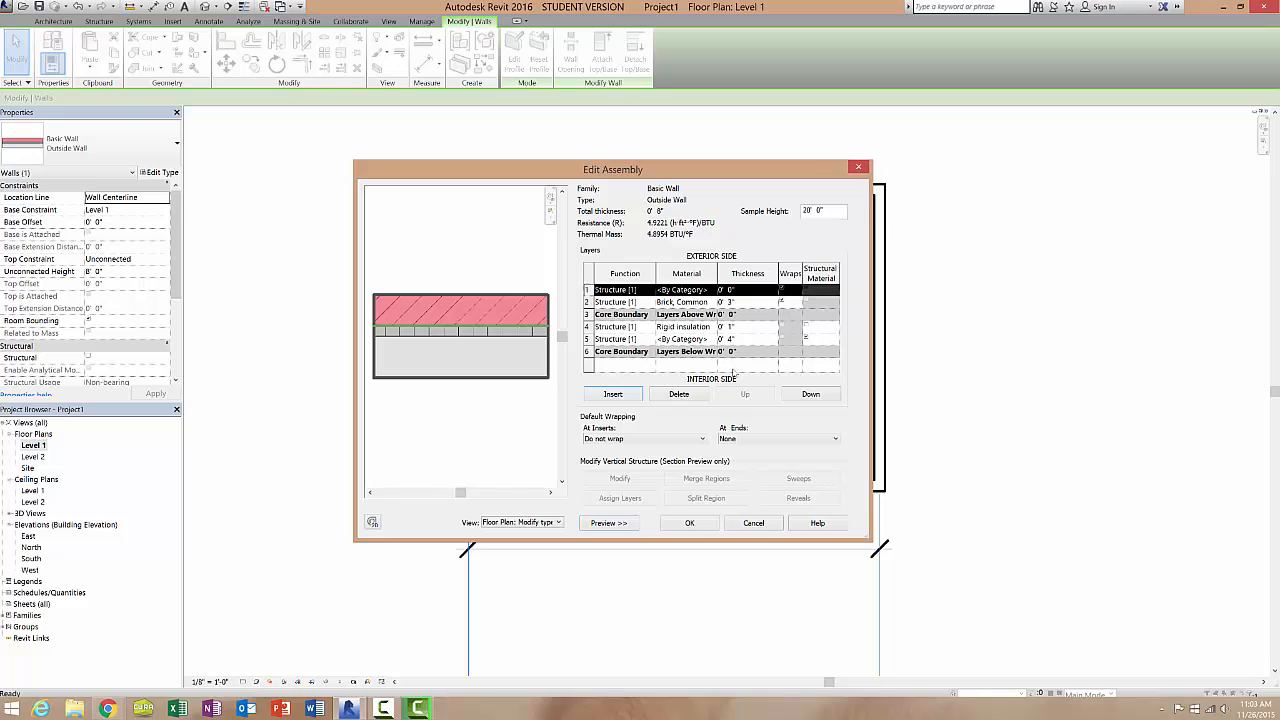
left_click(808, 395)
left_click(808, 395)
left_click(808, 395)
left_click(808, 395)
left_click(808, 395)
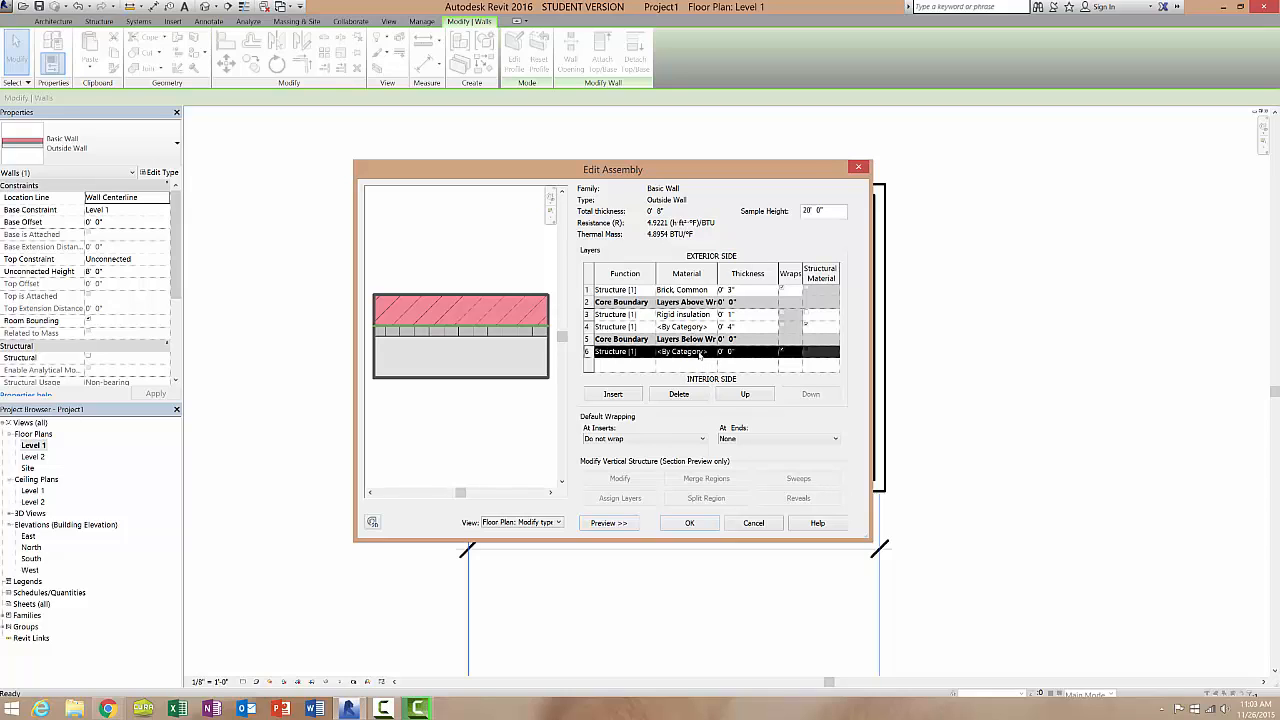
left_click(703, 352)
left_click(730, 351)
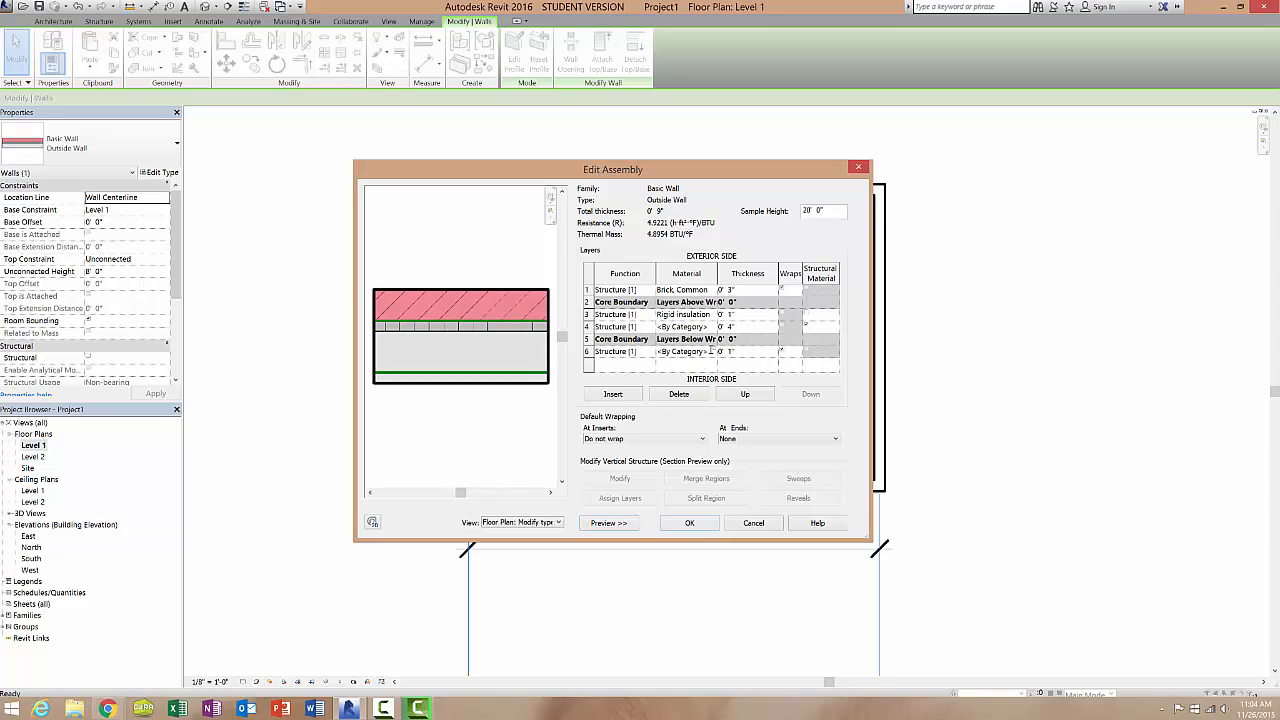
- Open the material selection for the new interior layer, search the project materials for "gypsum", and clear the search
left_click(713, 352)
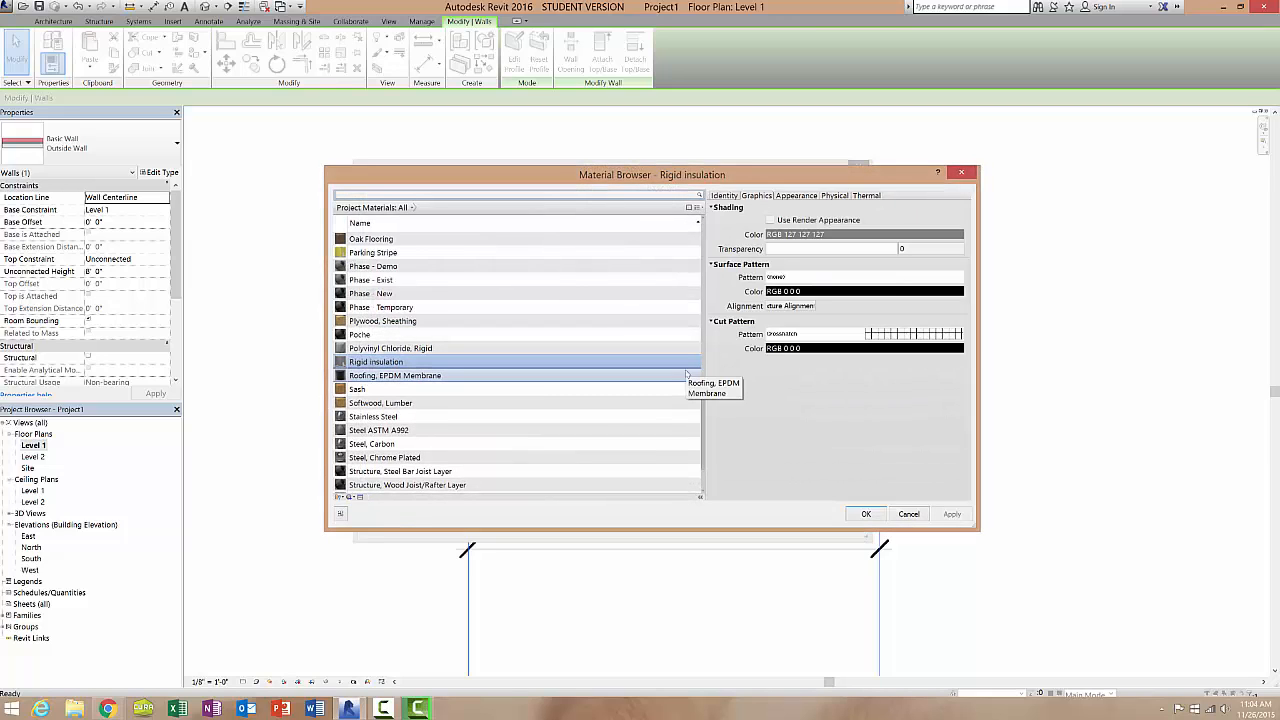
scroll(521, 235, "up", 1)
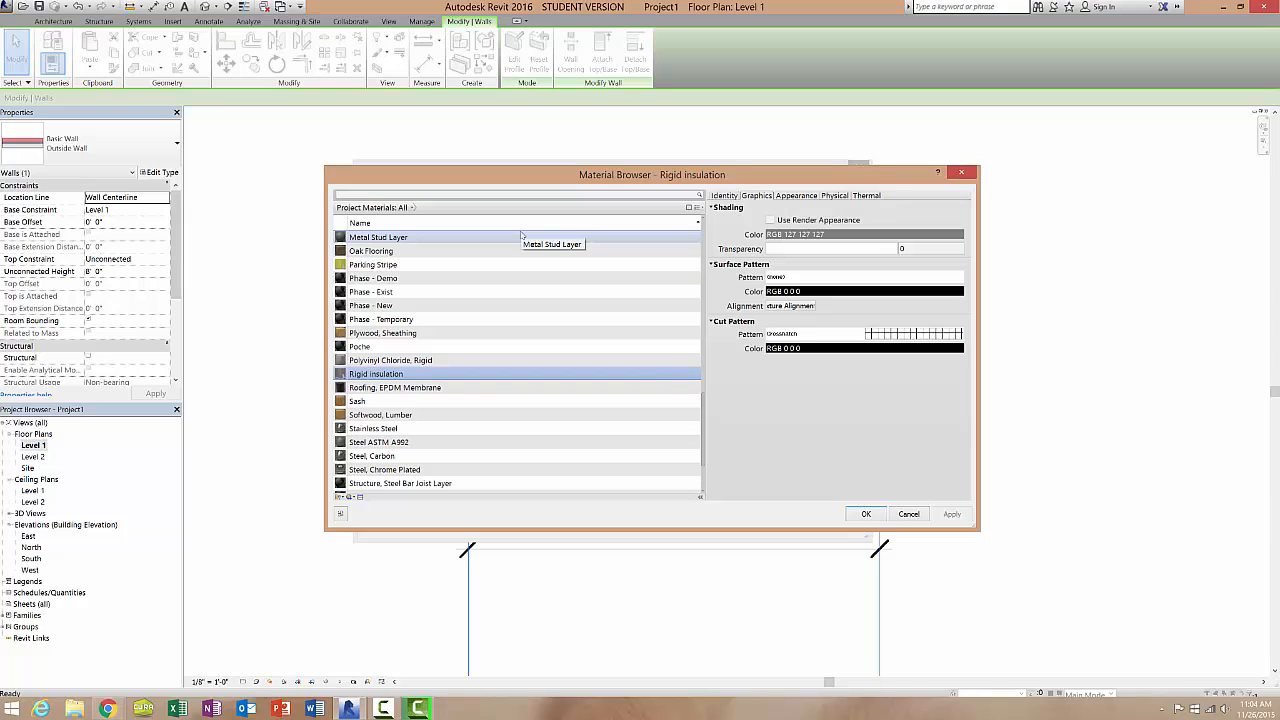
left_click(458, 194)
type("gypsum")
key("Return")
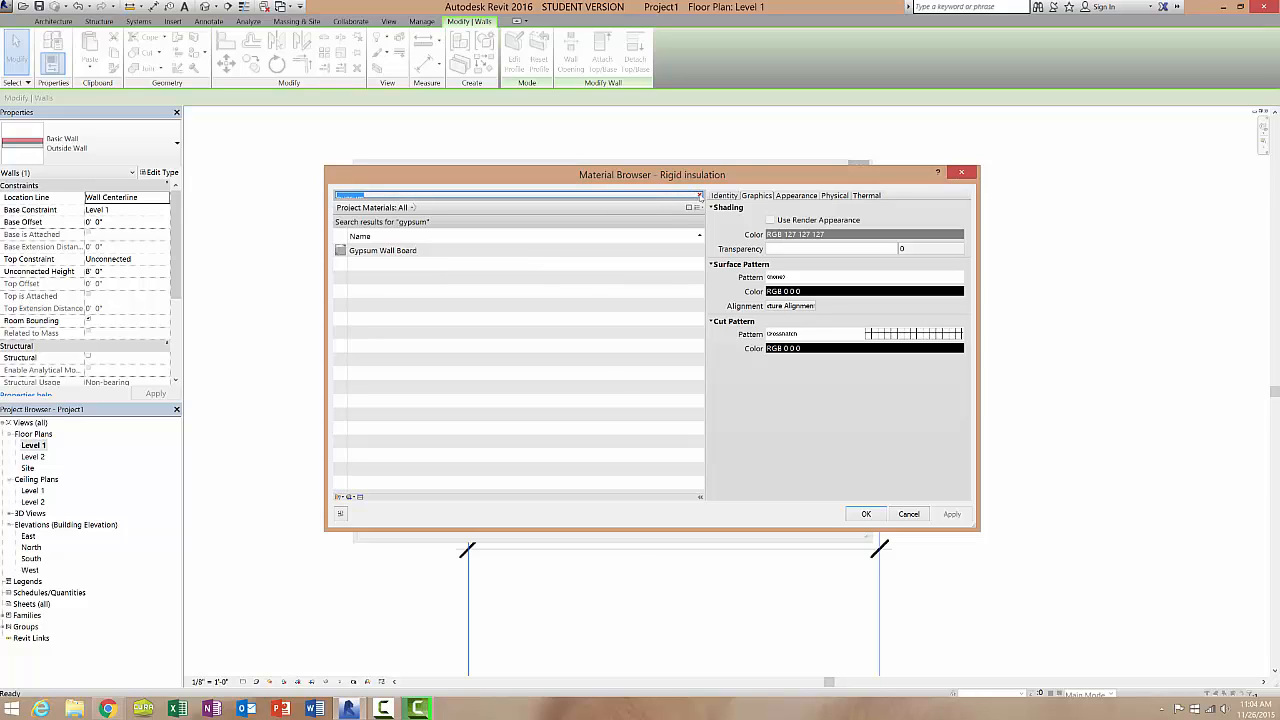
left_click(700, 195)
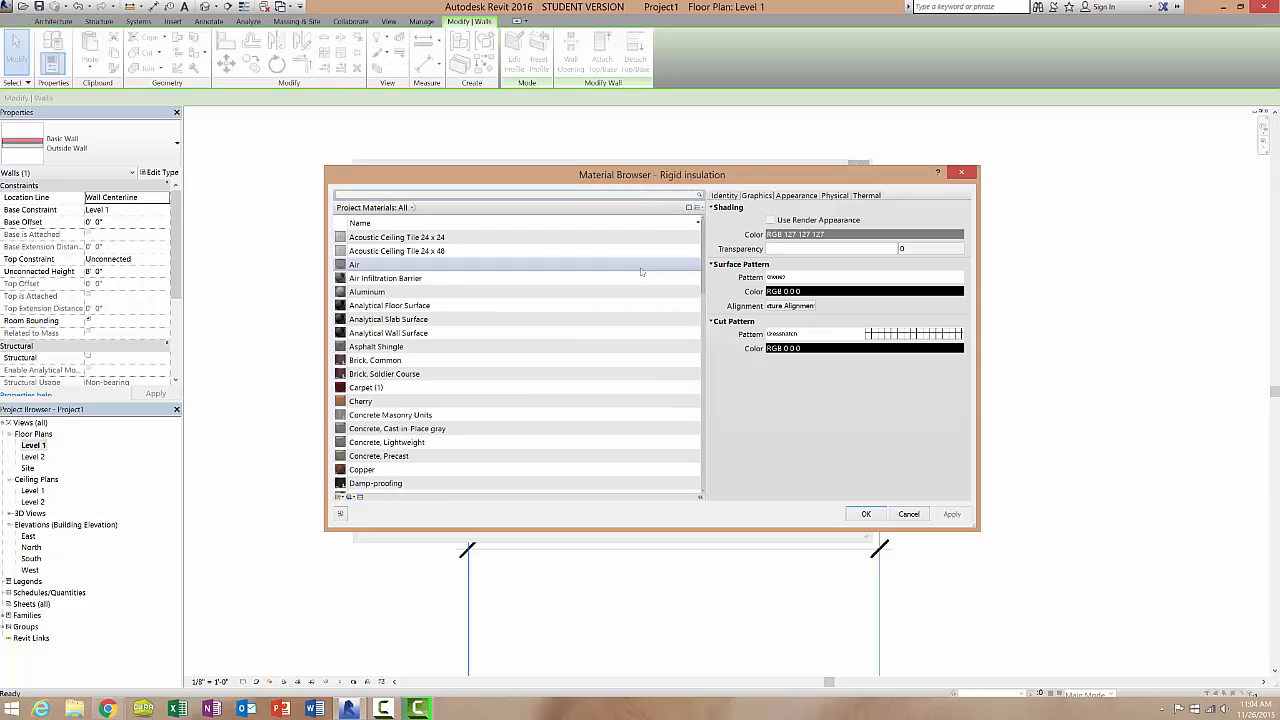
- Create a new material in the project materials
scroll(530, 428, "down", 1)
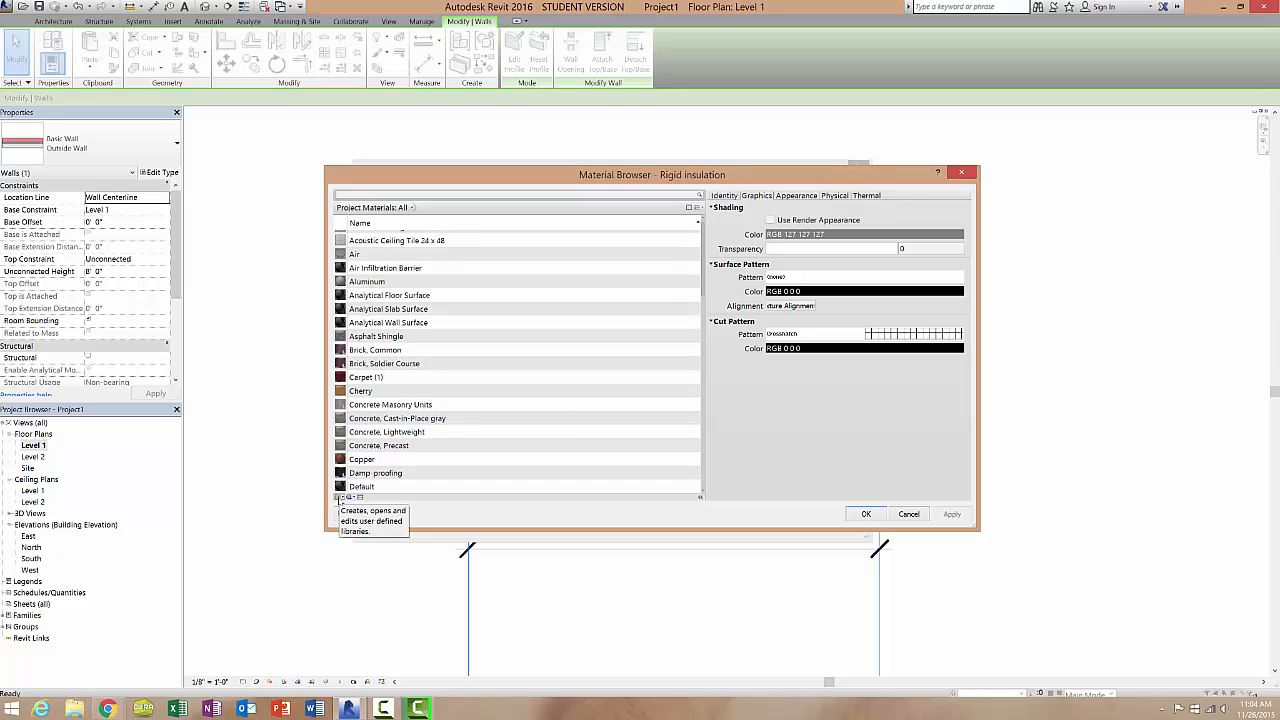
left_click(339, 498)
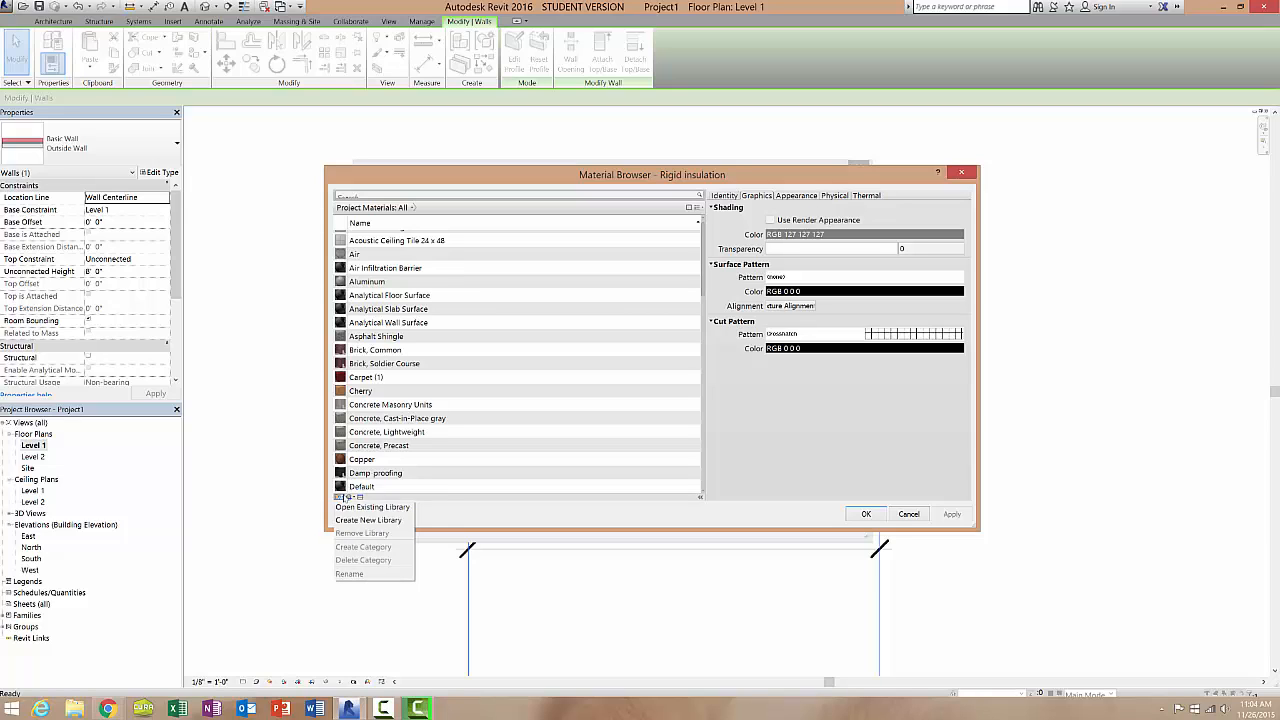
left_click(351, 498)
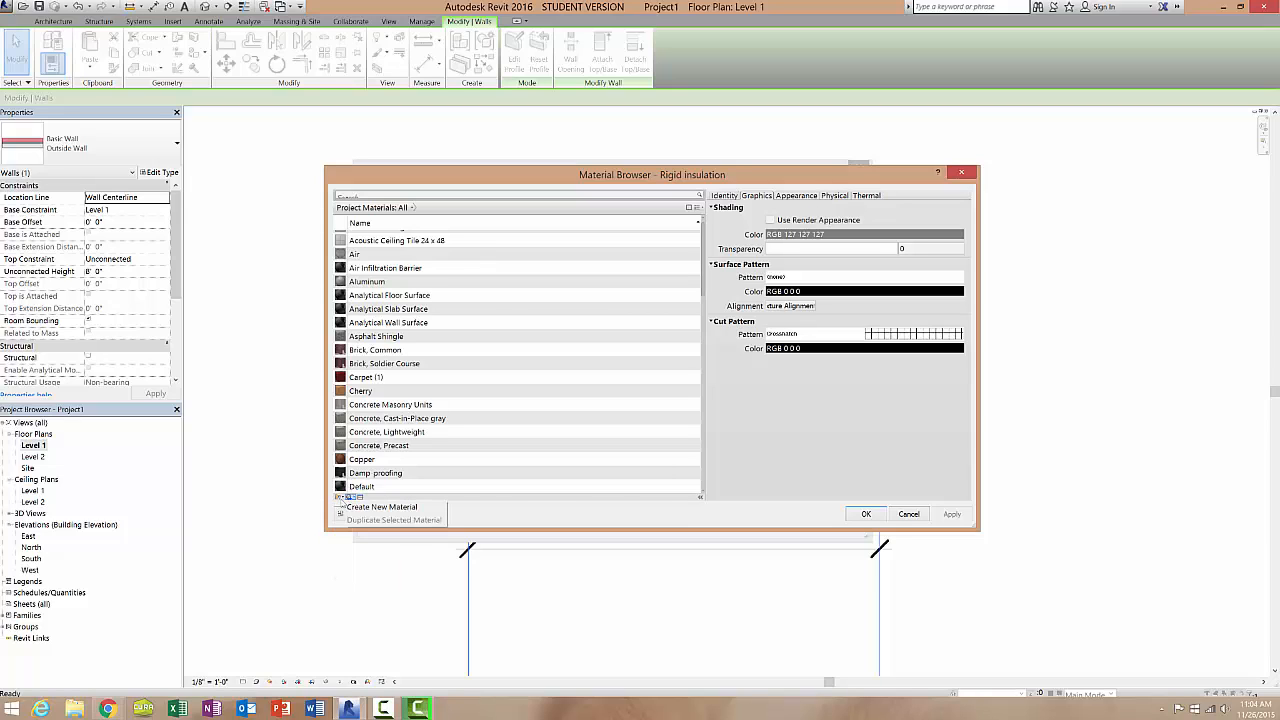
left_click(390, 508)
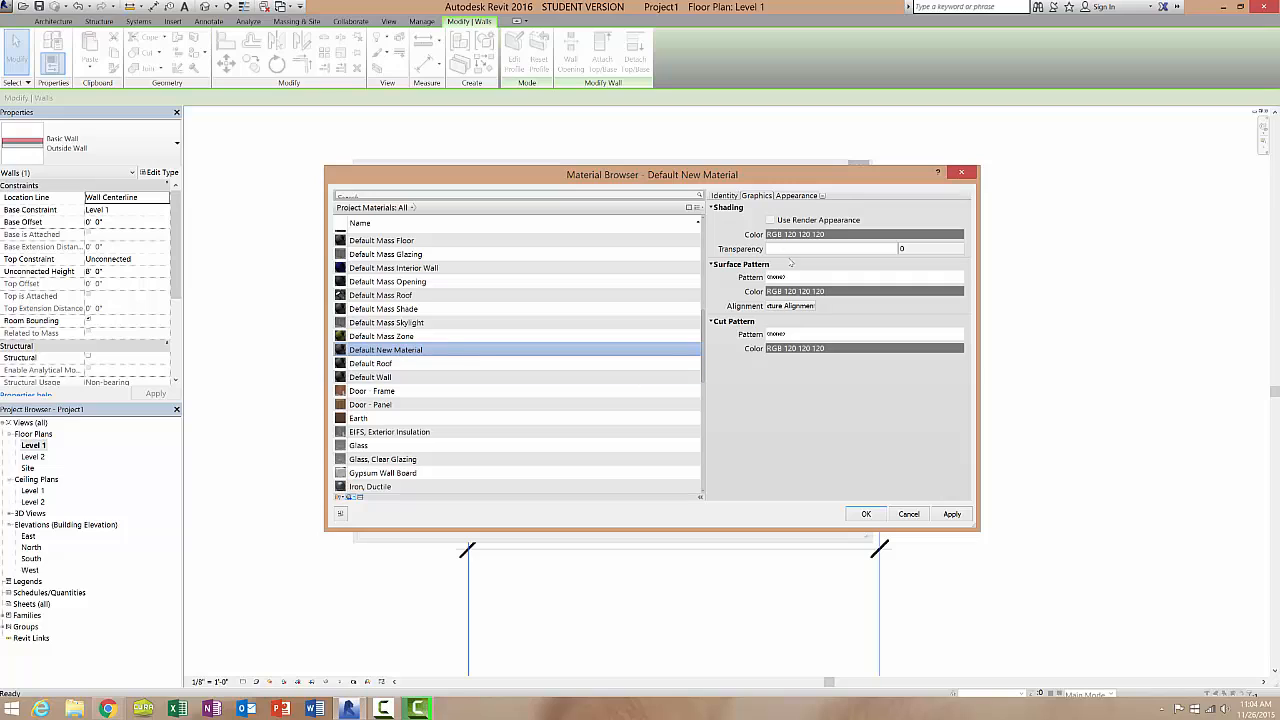
- Name the new material "Vaneer Plaster" in its identity information
left_click(724, 195)
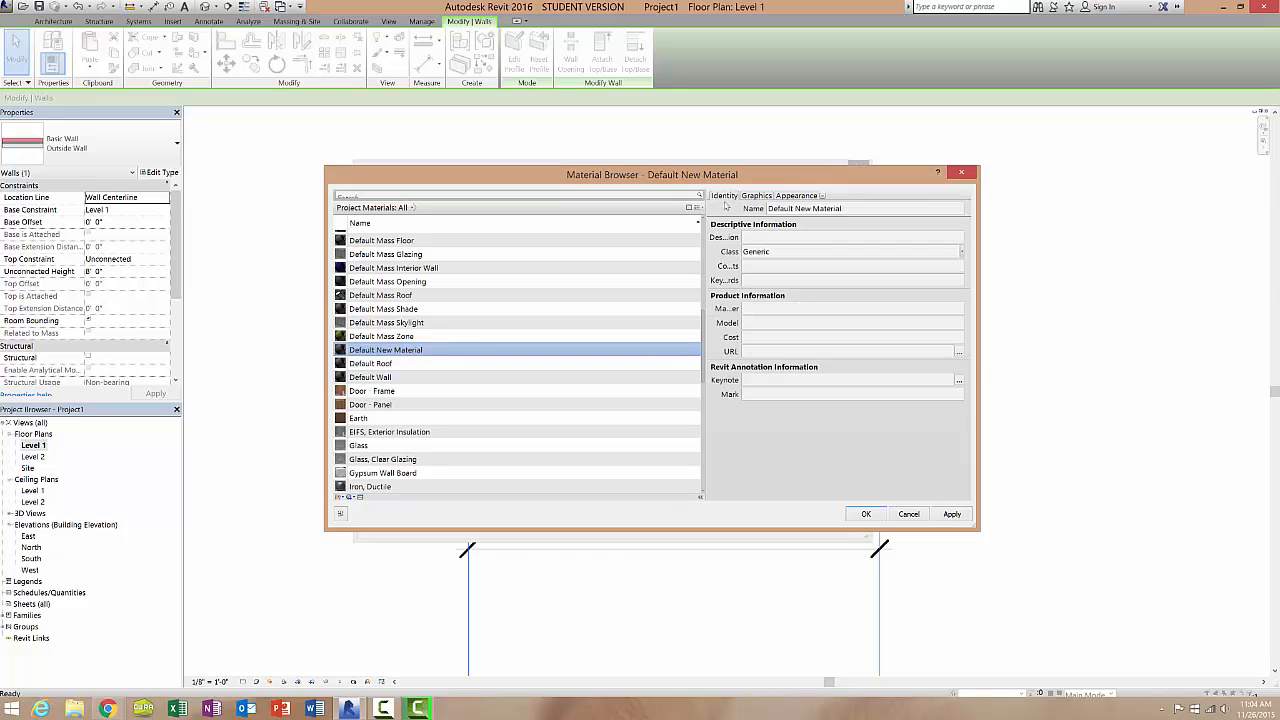
triple_click(832, 211)
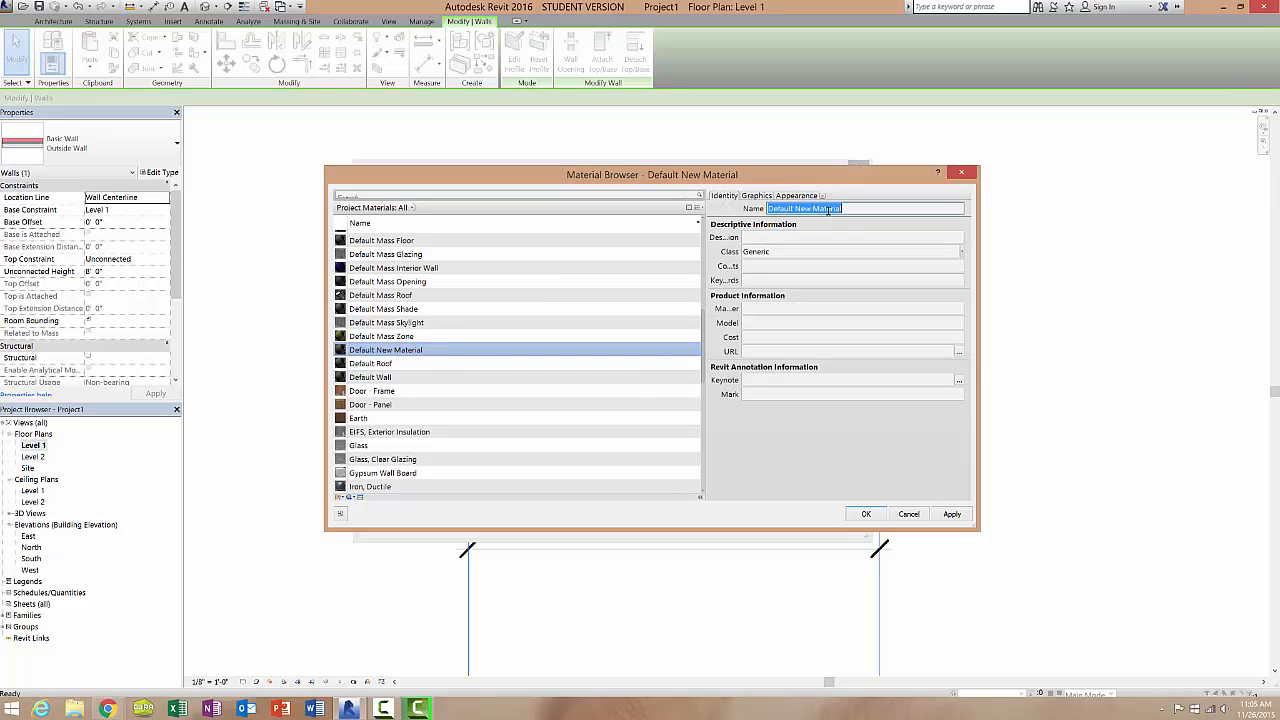
scroll(433, 350, "up", 1)
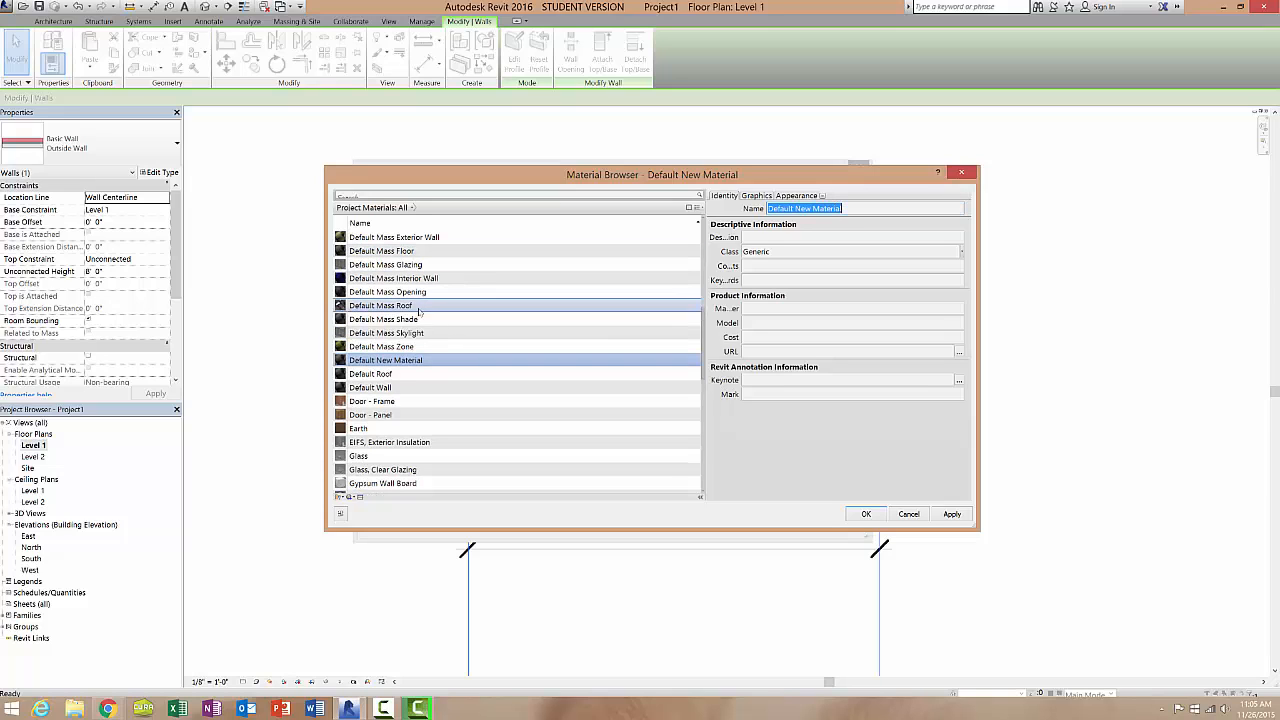
scroll(433, 358, "down", 1)
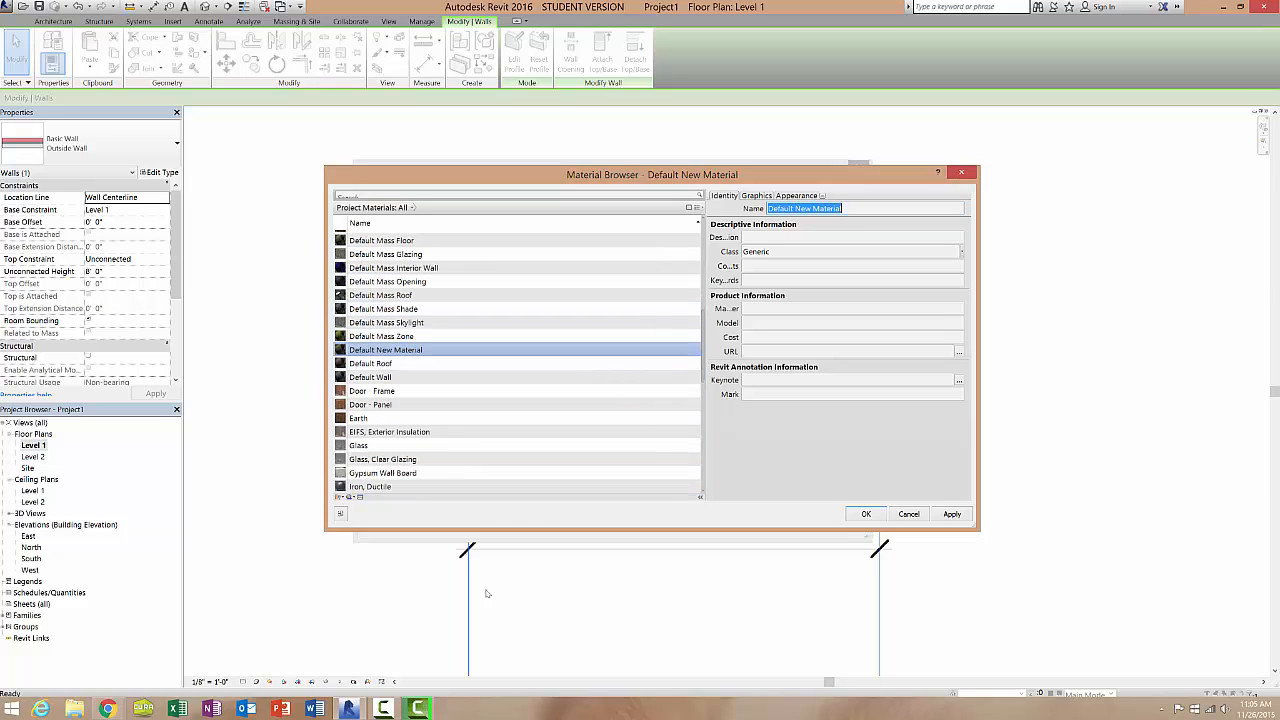
left_click(419, 708)
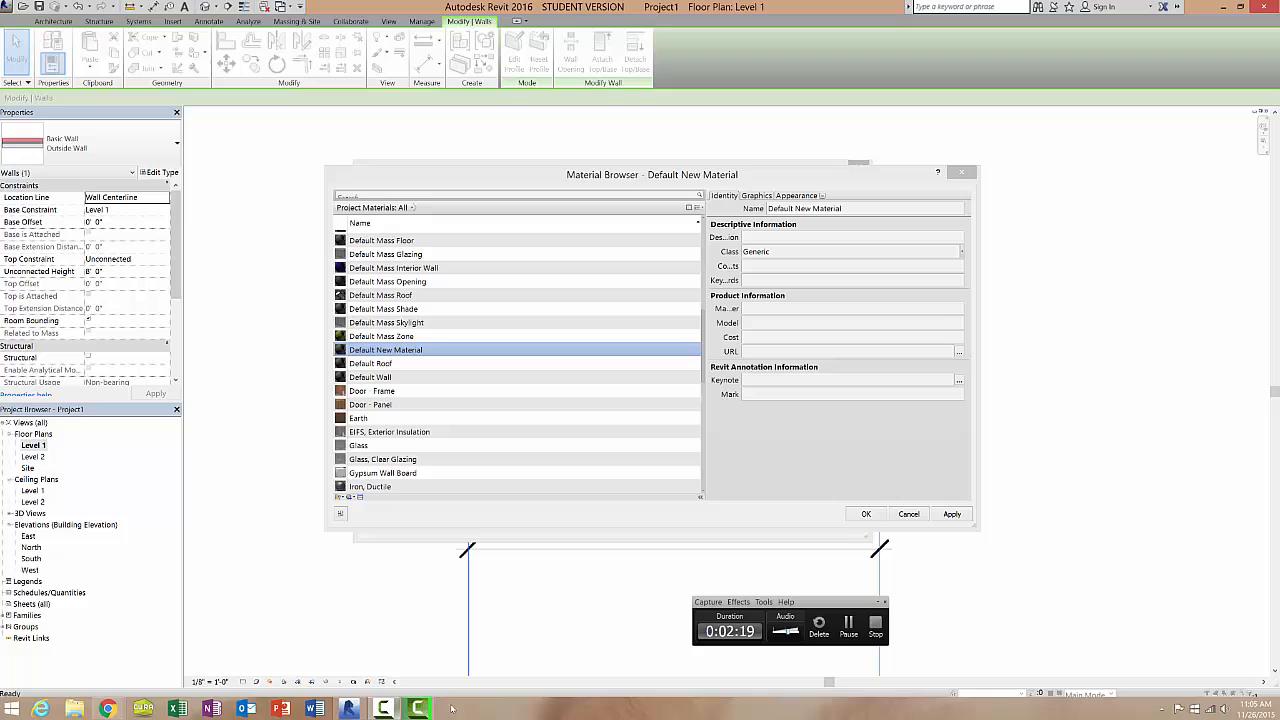
left_click(850, 623)
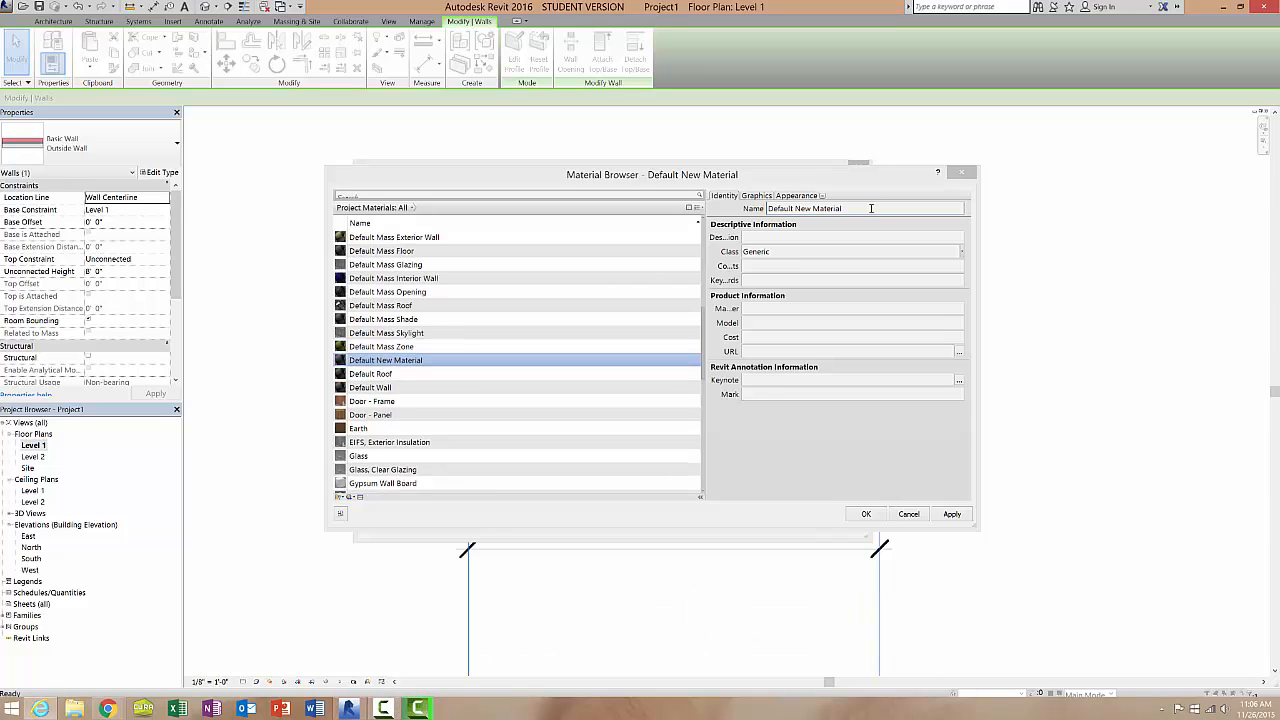
left_click_drag(871, 208, 674, 215)
left_click_drag(848, 209, 721, 202)
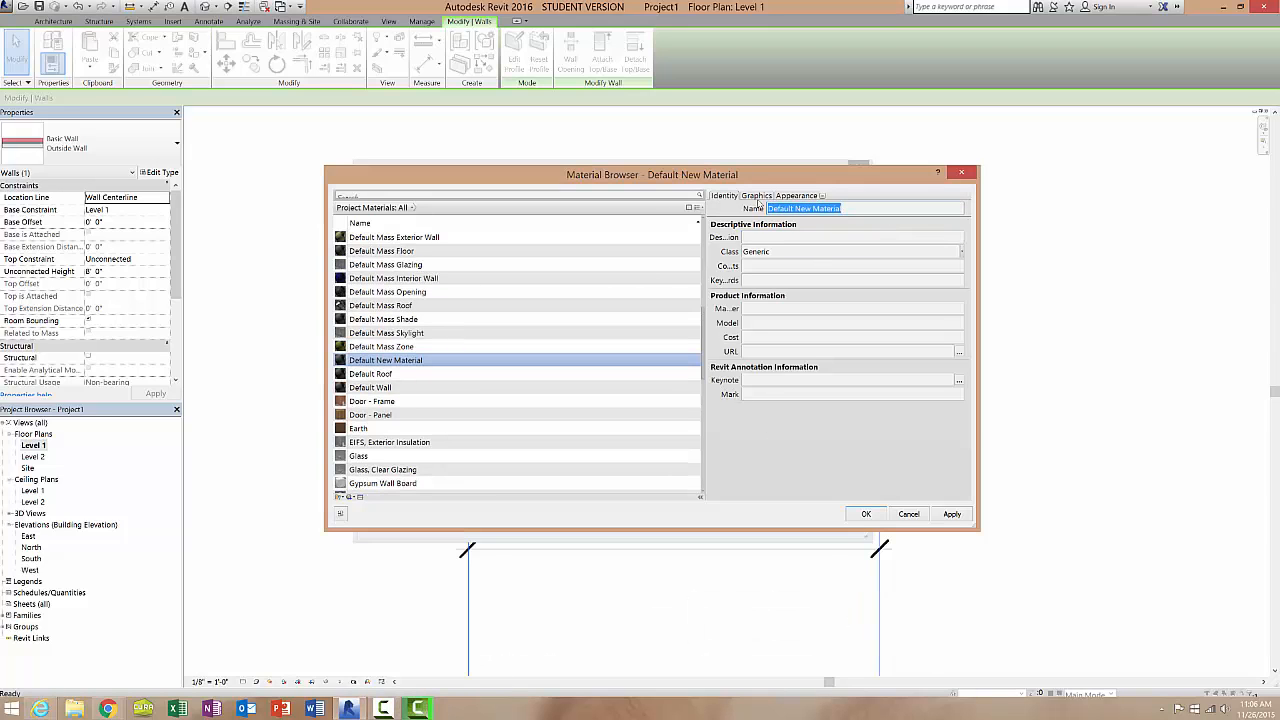
type("Vaneer Plaster")
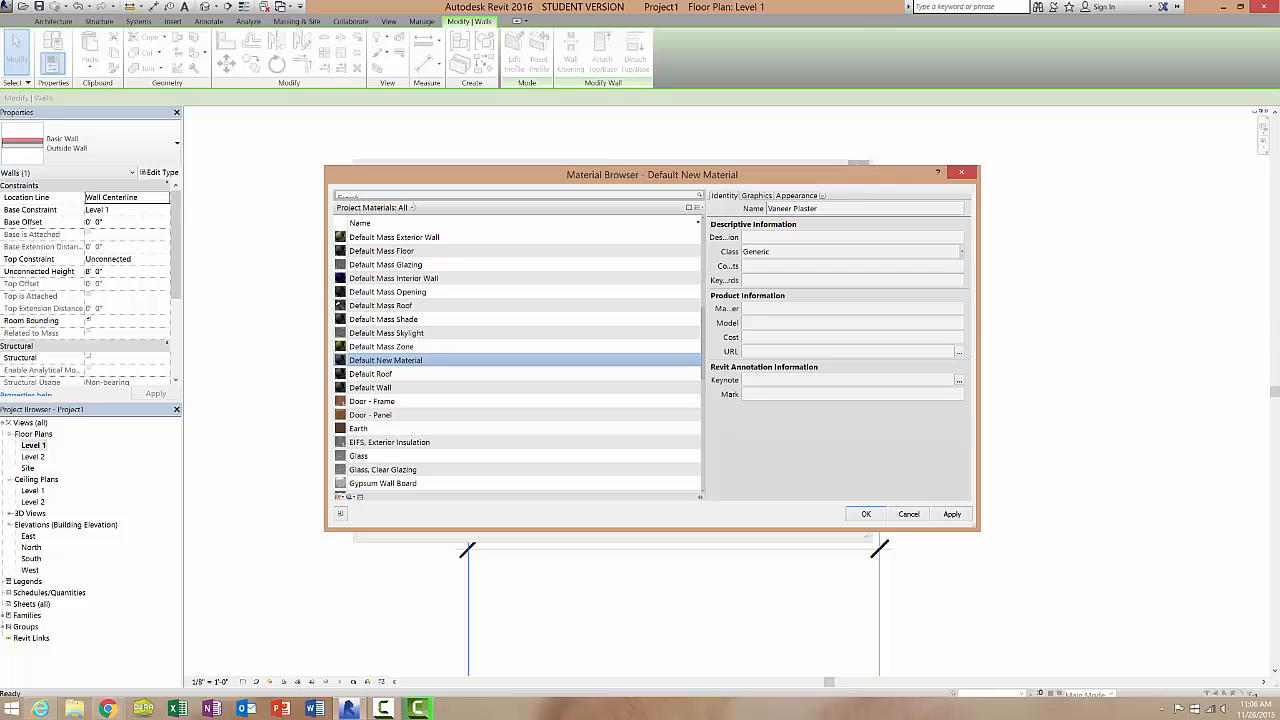
key("Return")
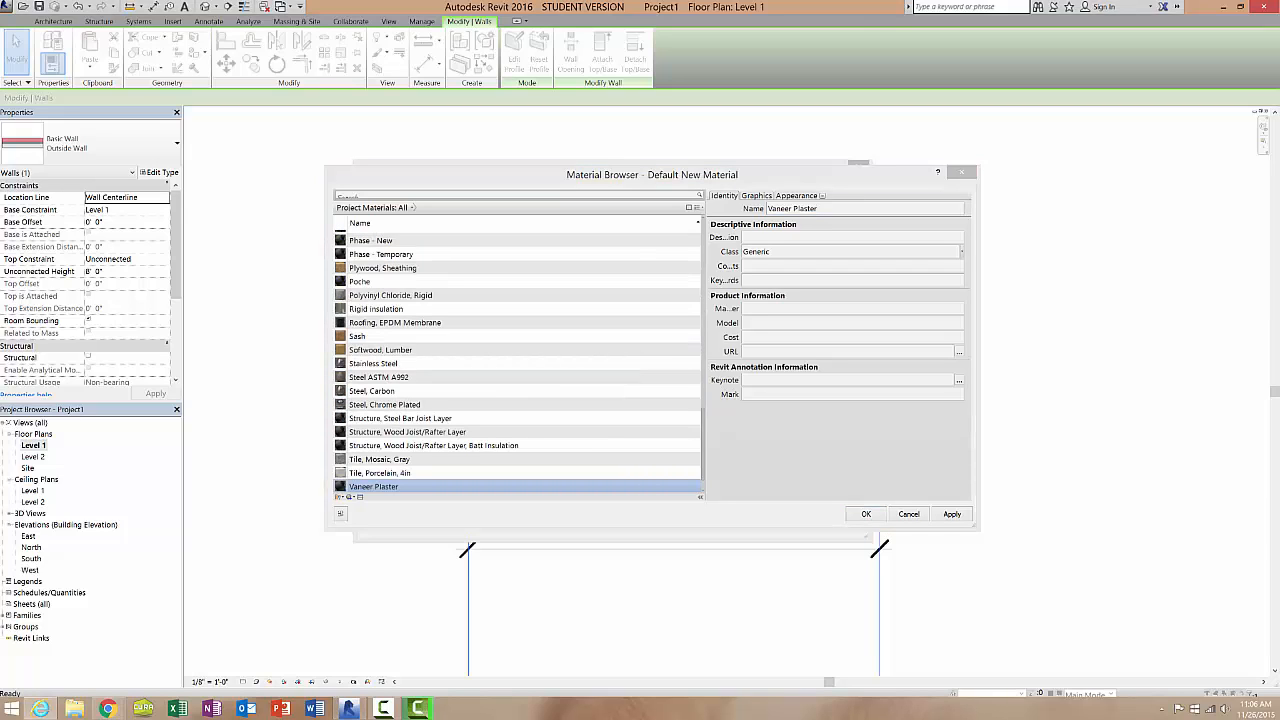
- Correct the spelling of the new material's name to "Veneer Plaster"
left_click(781, 209)
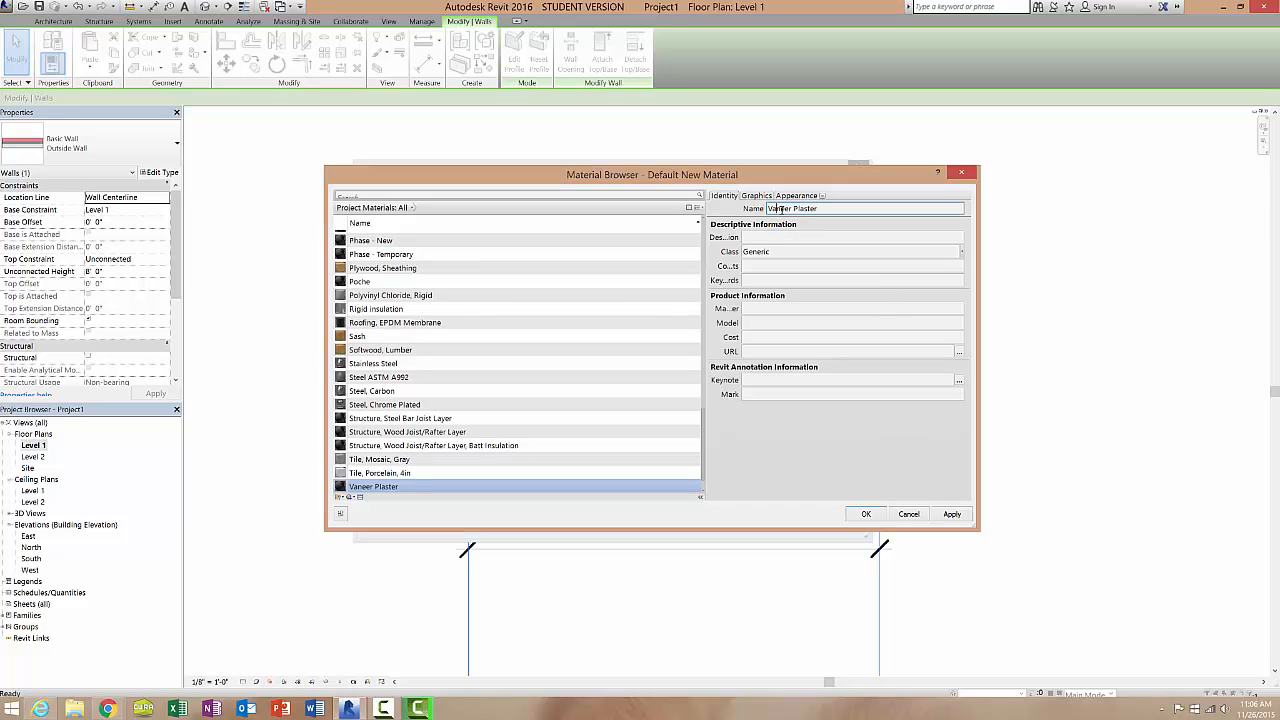
key("BackSpace")
type("e")
key("Return")
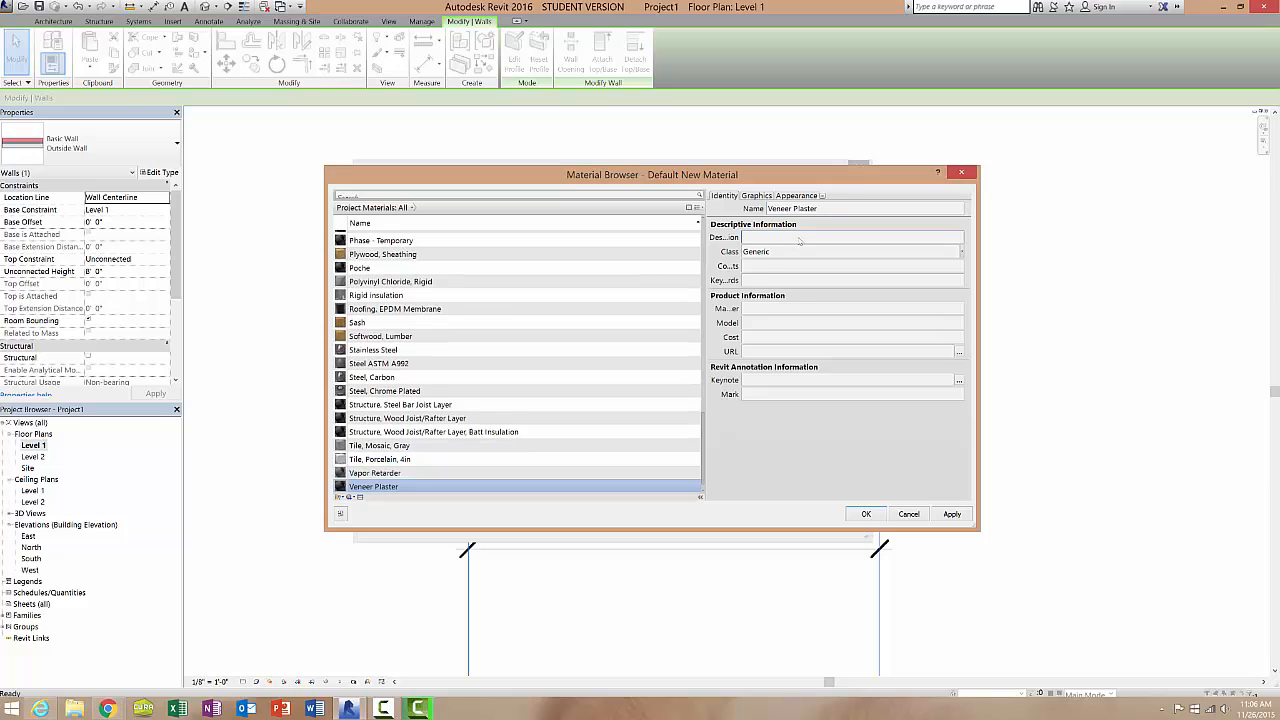
- Set the class of the Veneer Plaster material to Paint/Coating
left_click(802, 240)
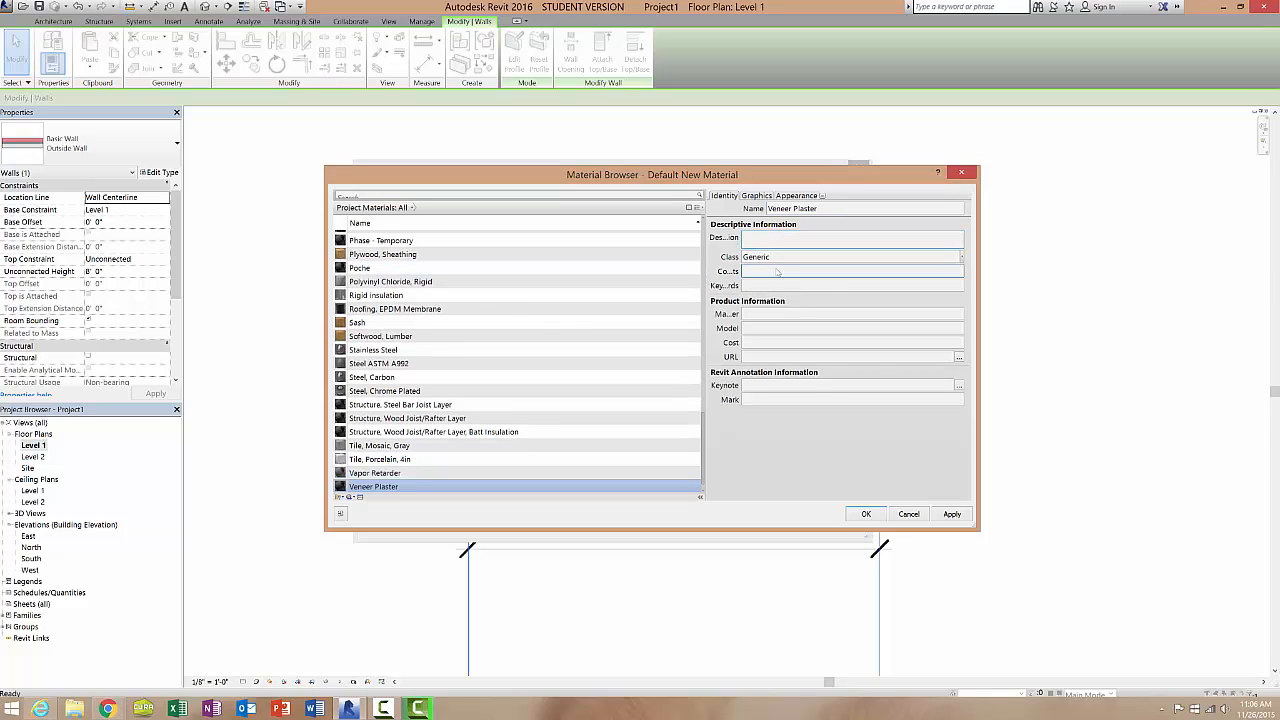
left_click(962, 256)
left_click(963, 254)
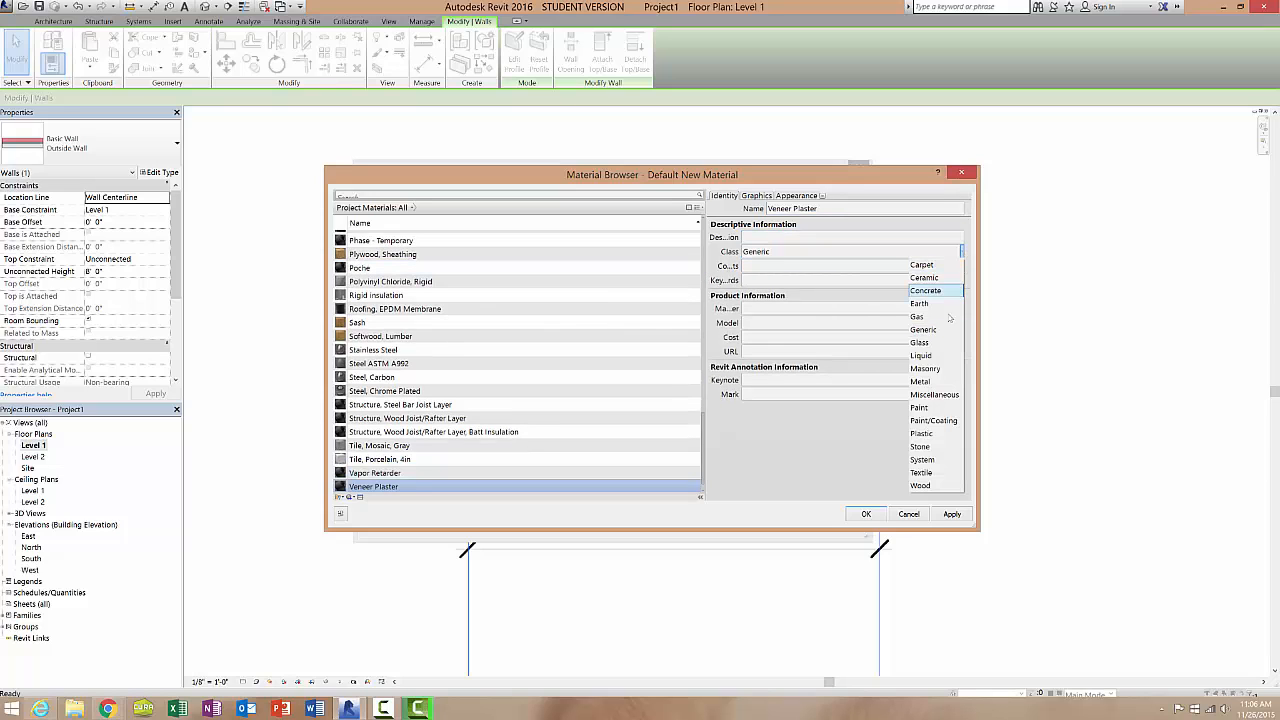
left_click(951, 421)
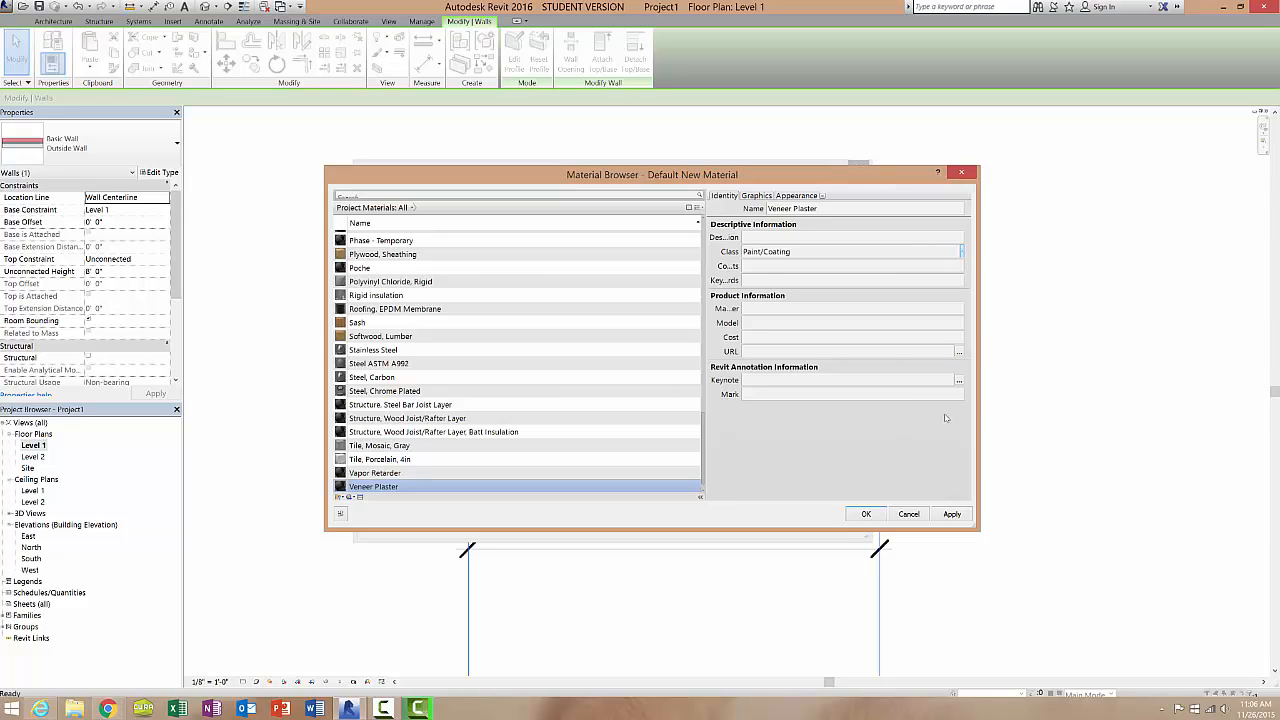
- Widen the material's identity area and look over its comments, description, manufacturer, model and cost fields
left_click(799, 272)
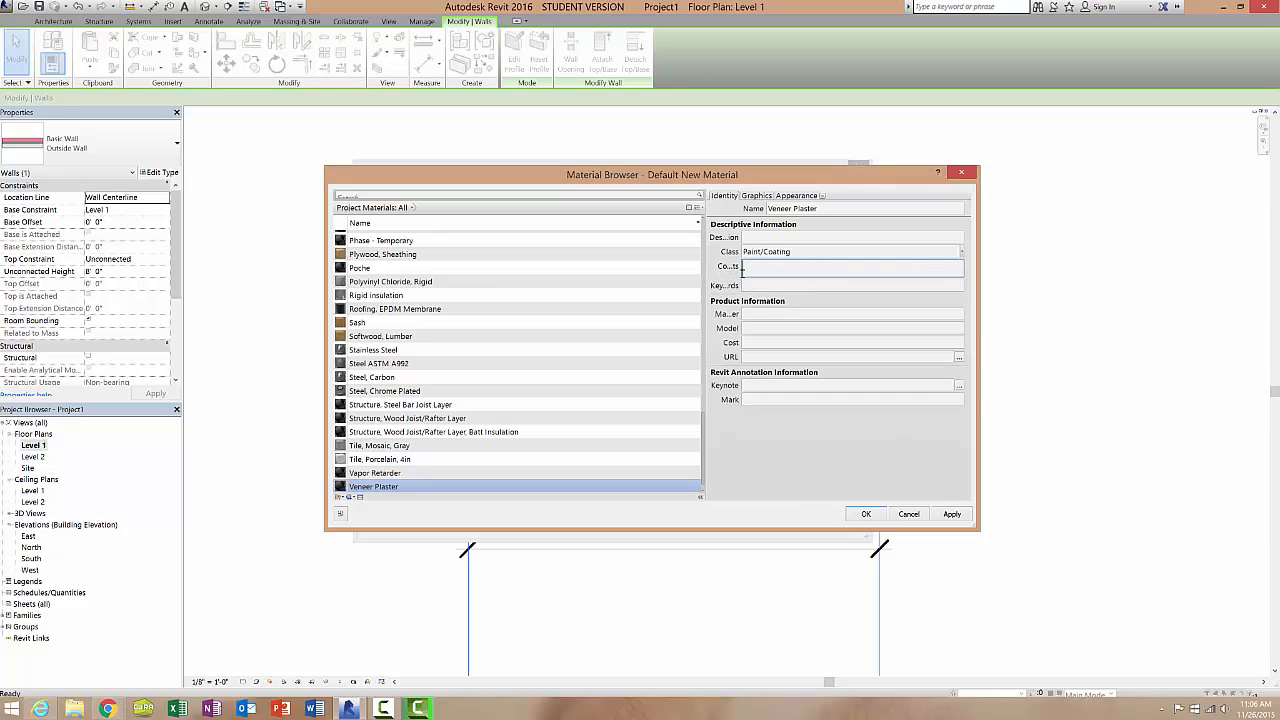
left_click_drag(704, 272, 616, 284)
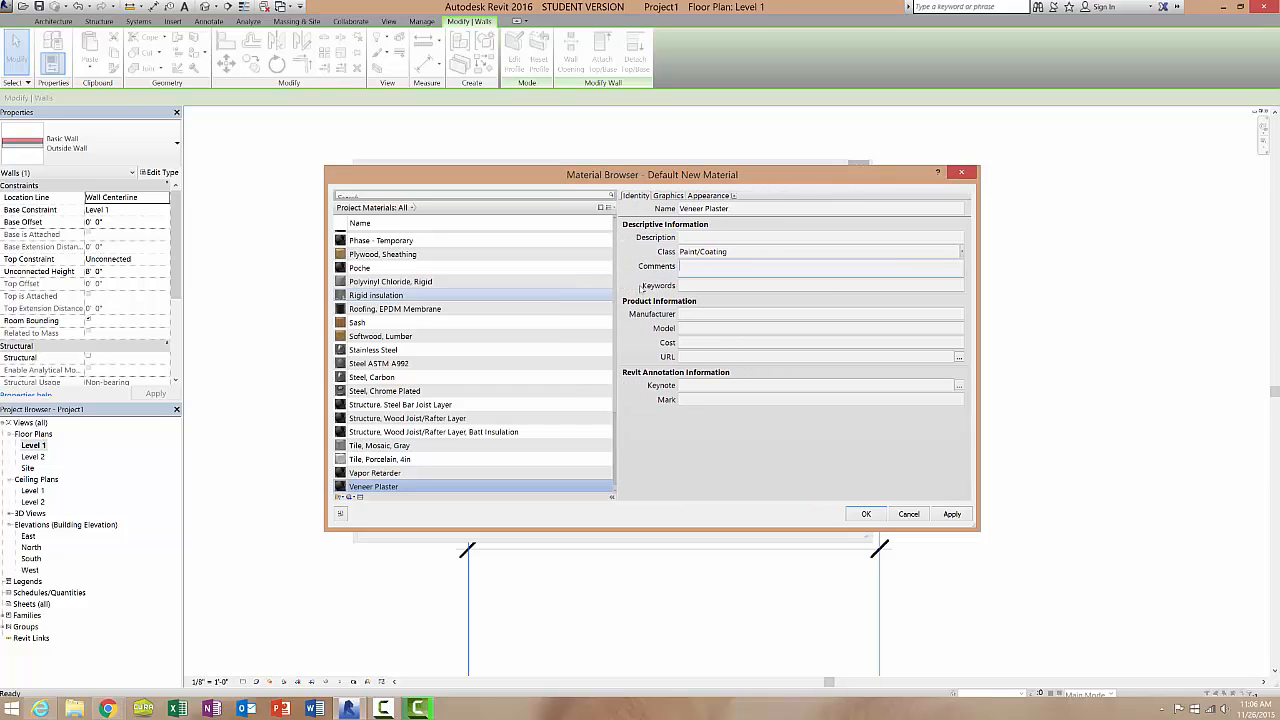
left_click(686, 239)
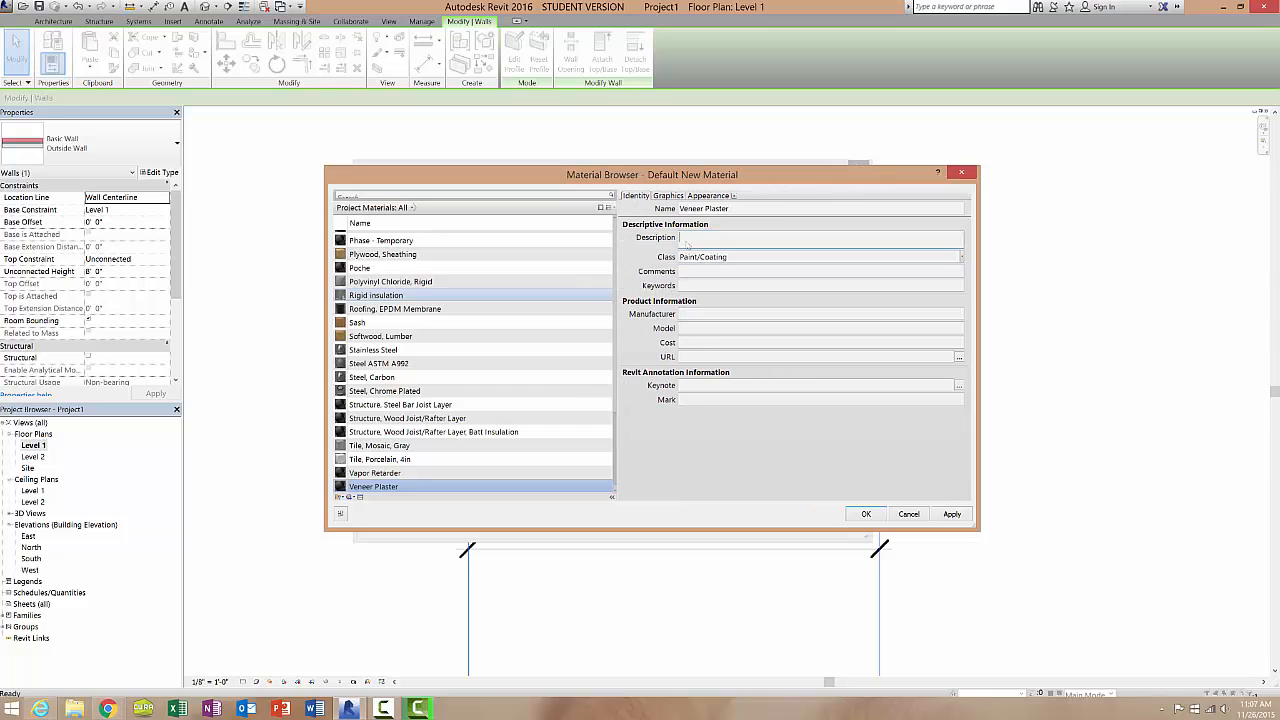
left_click(696, 314)
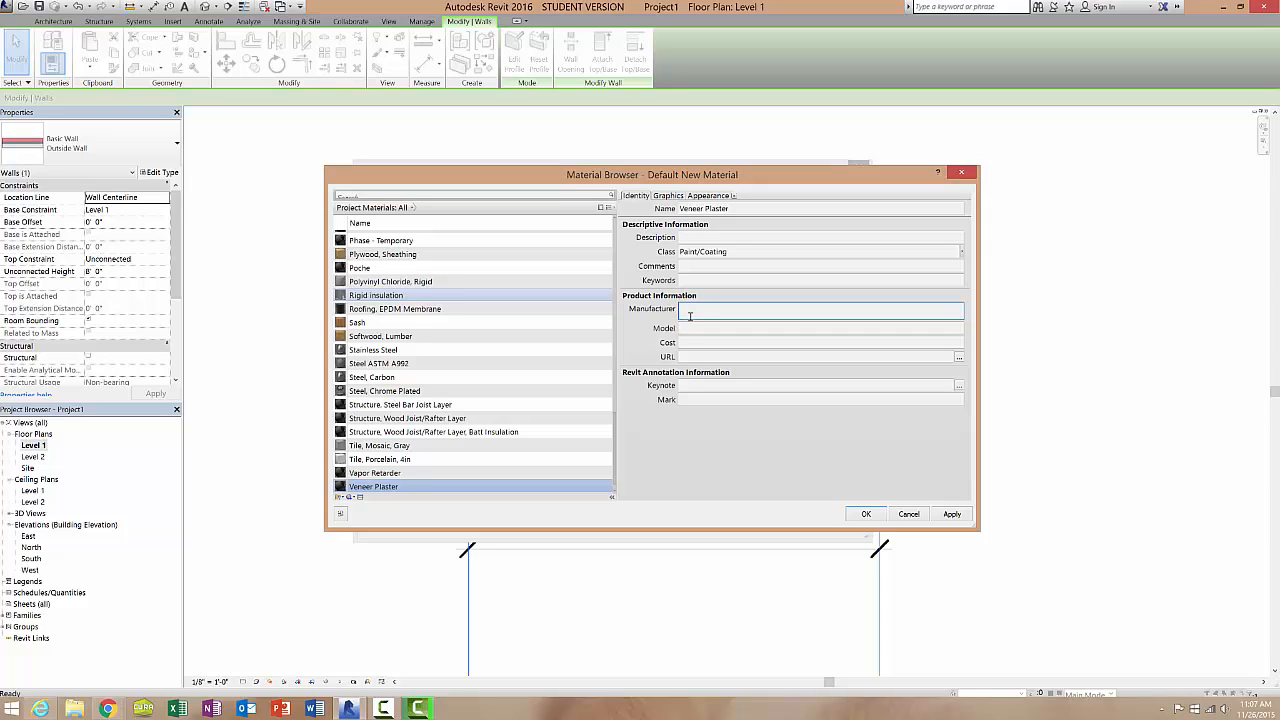
left_click(690, 331)
left_click(686, 341)
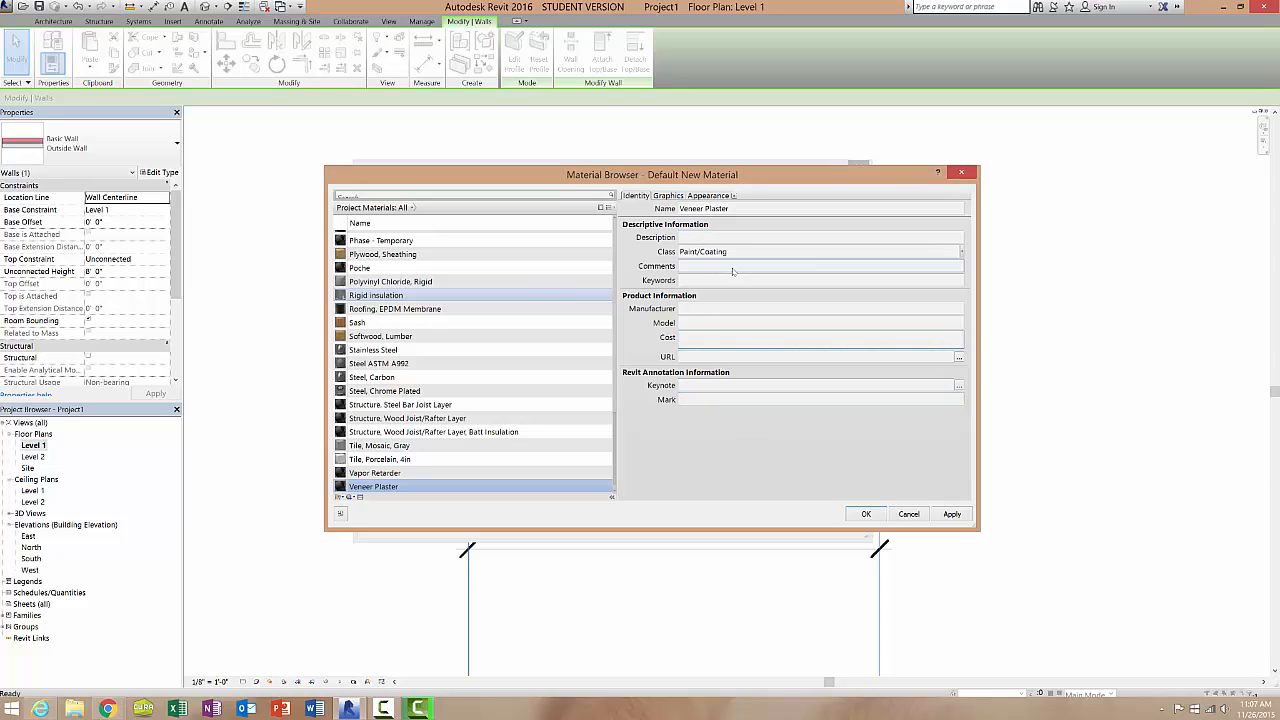
left_click(668, 196)
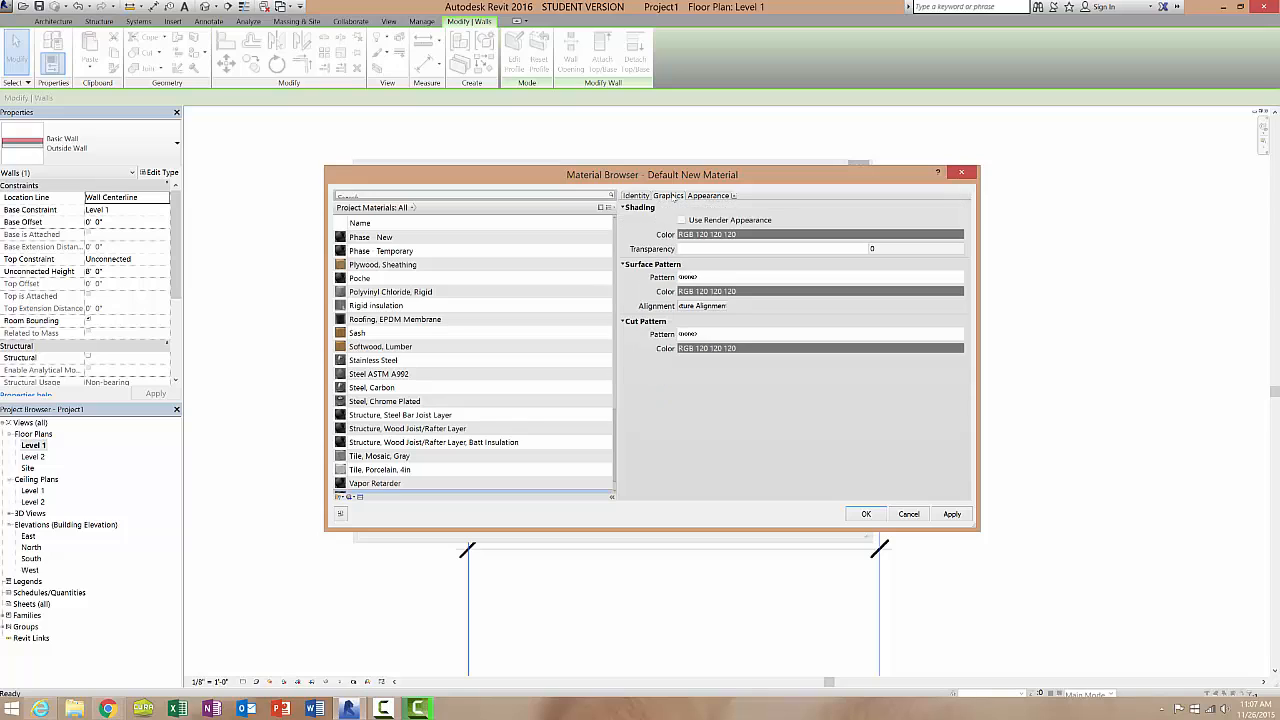
left_click(697, 233)
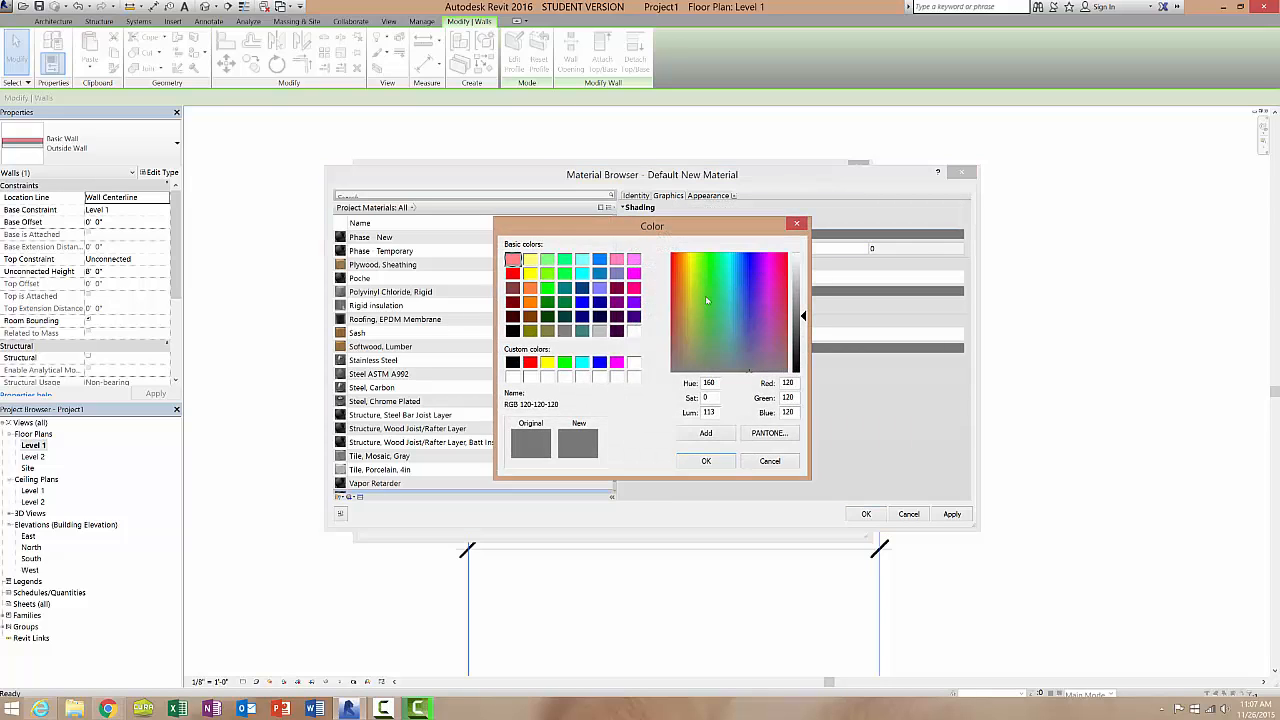
mouse_move(705, 295)
left_mouse_down()
mouse_move(711, 255)
mouse_move(719, 321)
mouse_move(718, 267)
left_mouse_up()
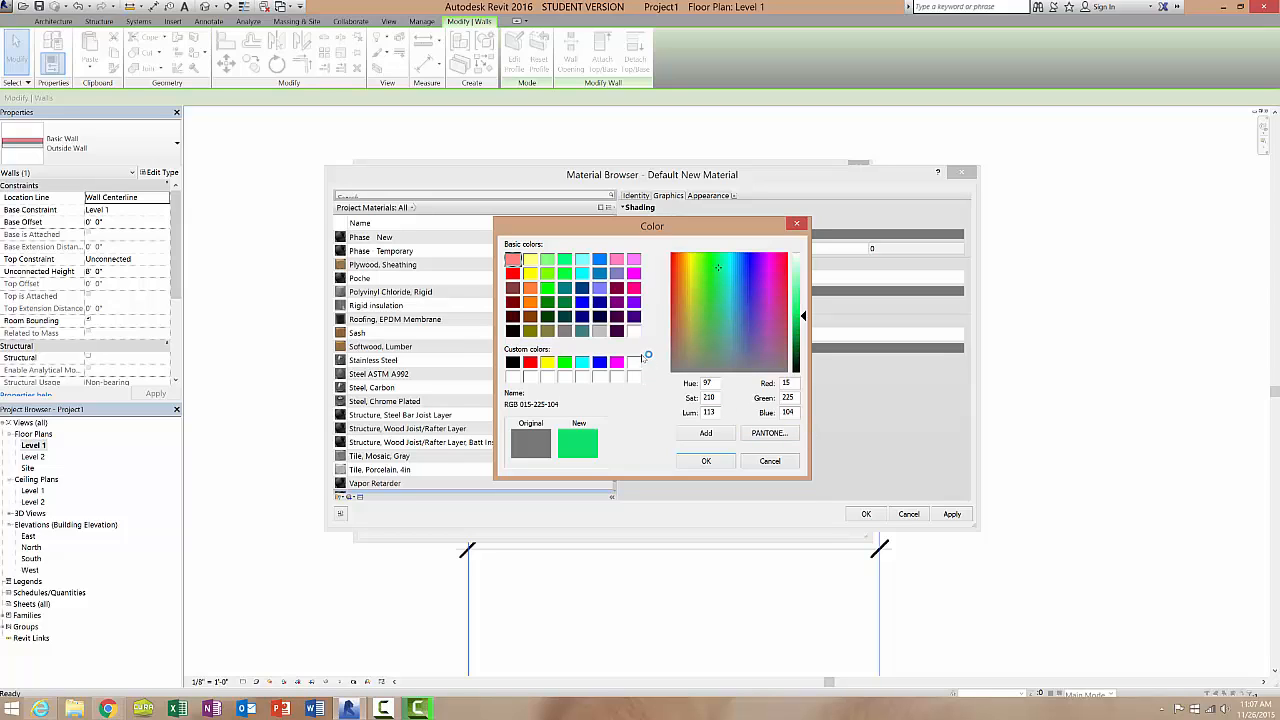
left_click(770, 461)
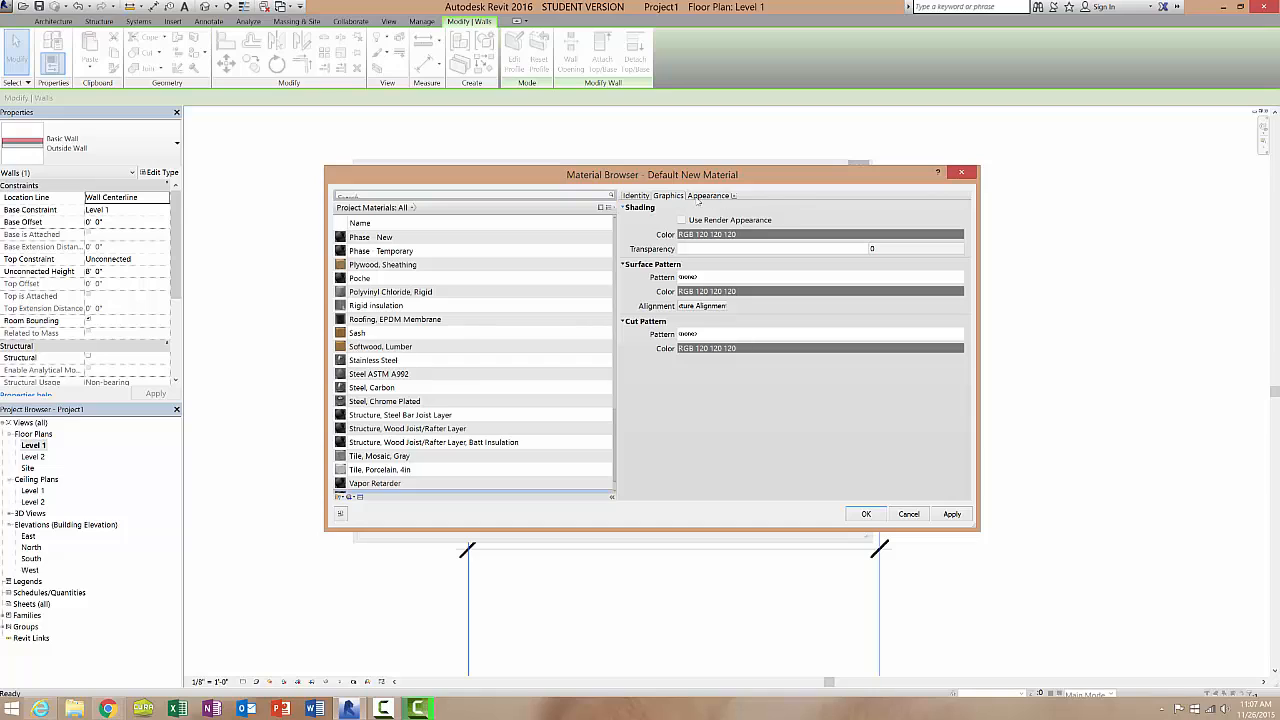
- Show the material's appearance settings, then switch to the web browser and save a full-size white plaster texture picture from the image results
left_click(706, 196)
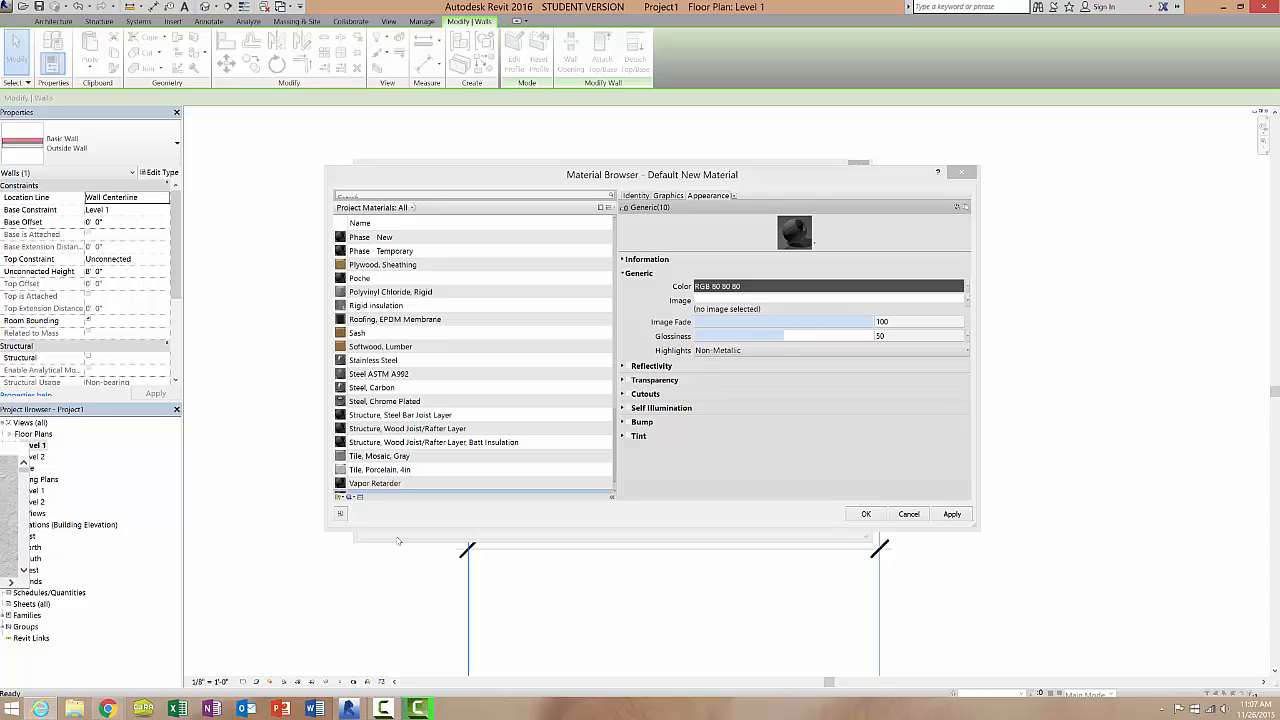
key("alt+Tab")
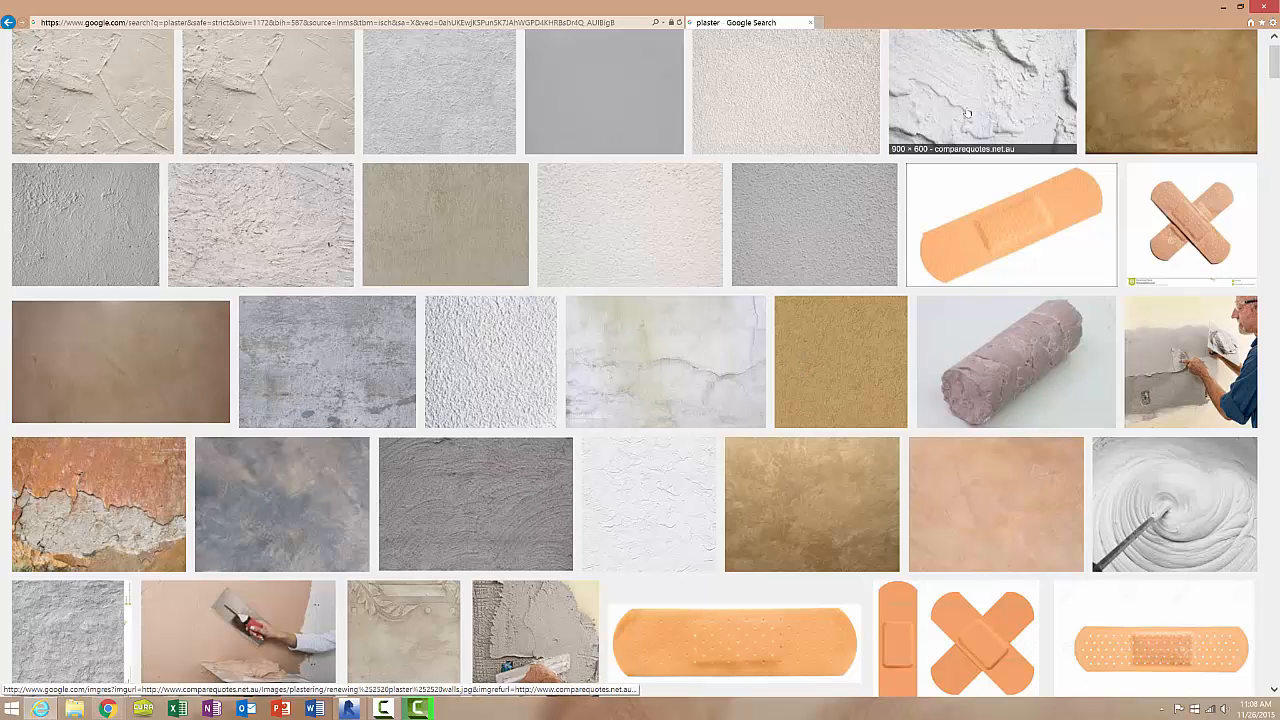
left_click(800, 119)
left_click(954, 349)
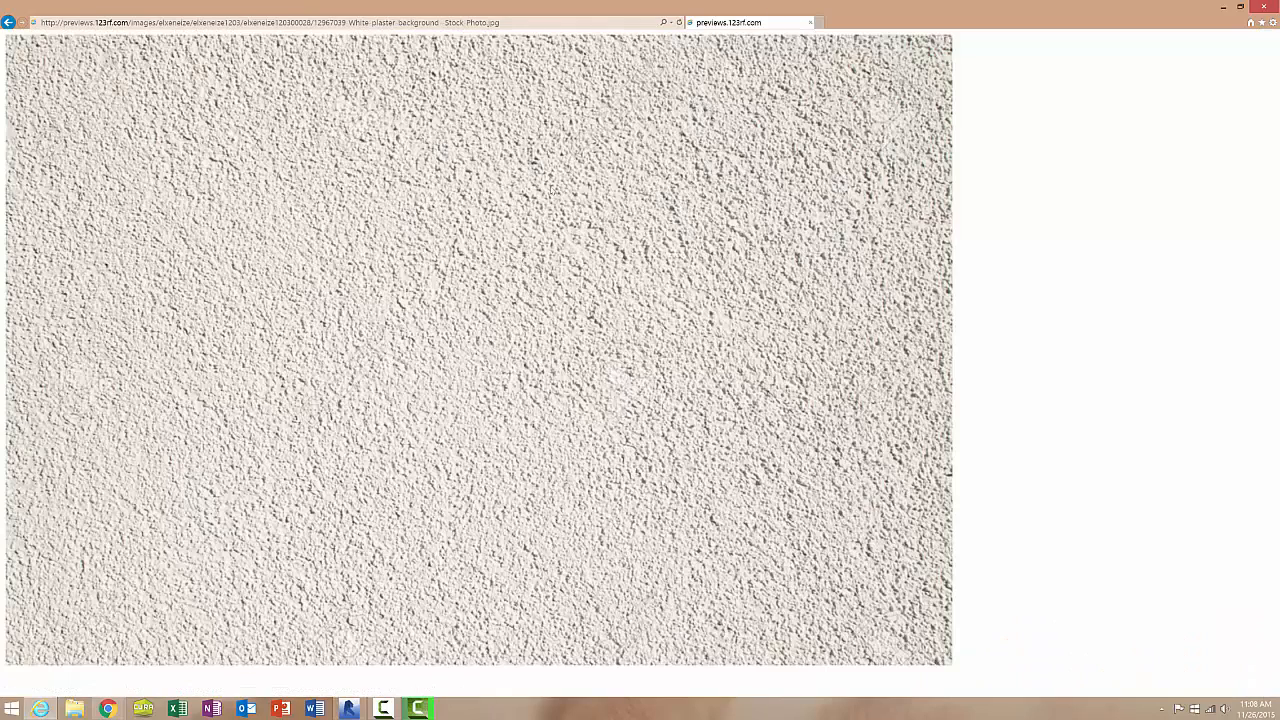
right_click(531, 228)
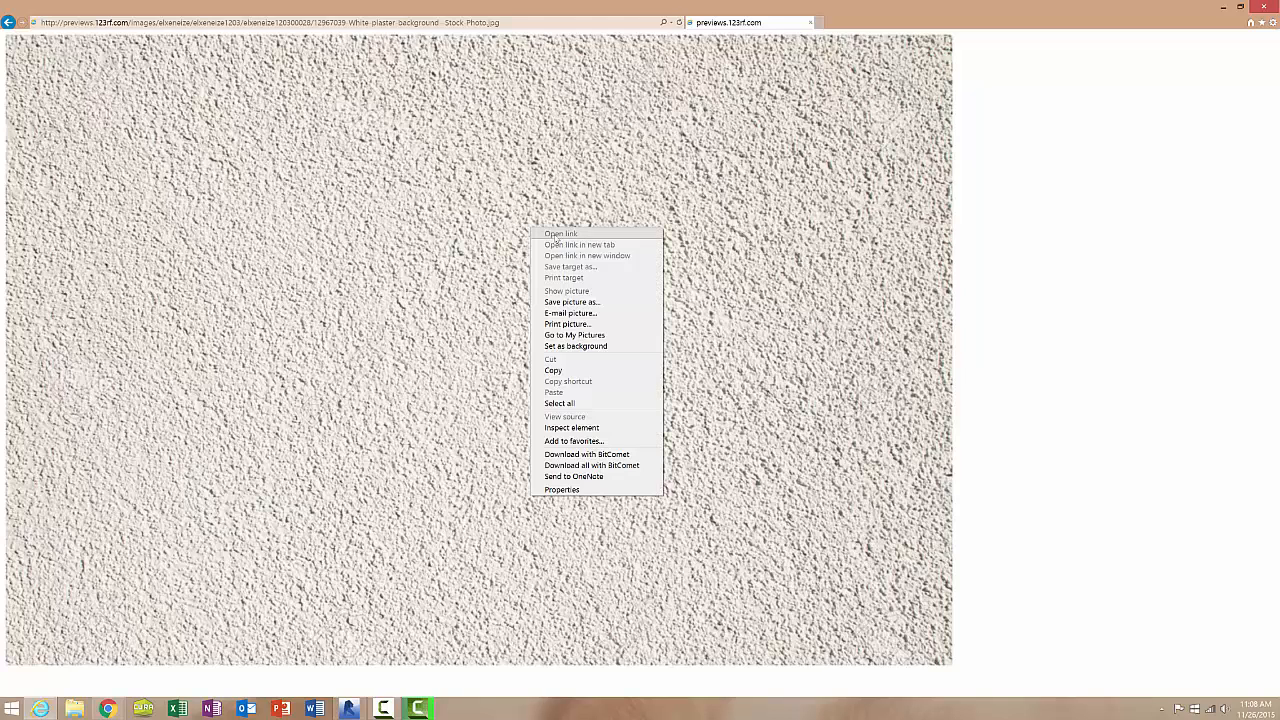
left_click(598, 304)
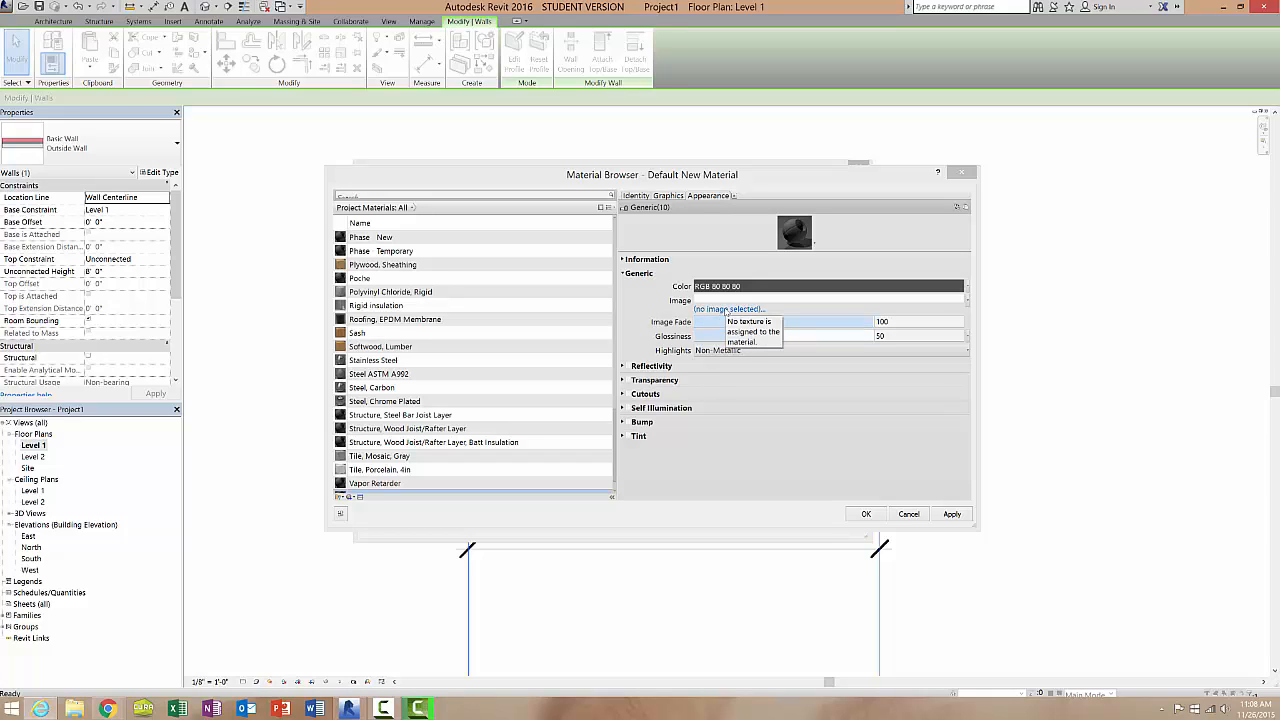
- Assign Veneer Plaster.jpg as the appearance image of the Veneer Plaster material and enlarge the Material Browser
left_click(406, 709)
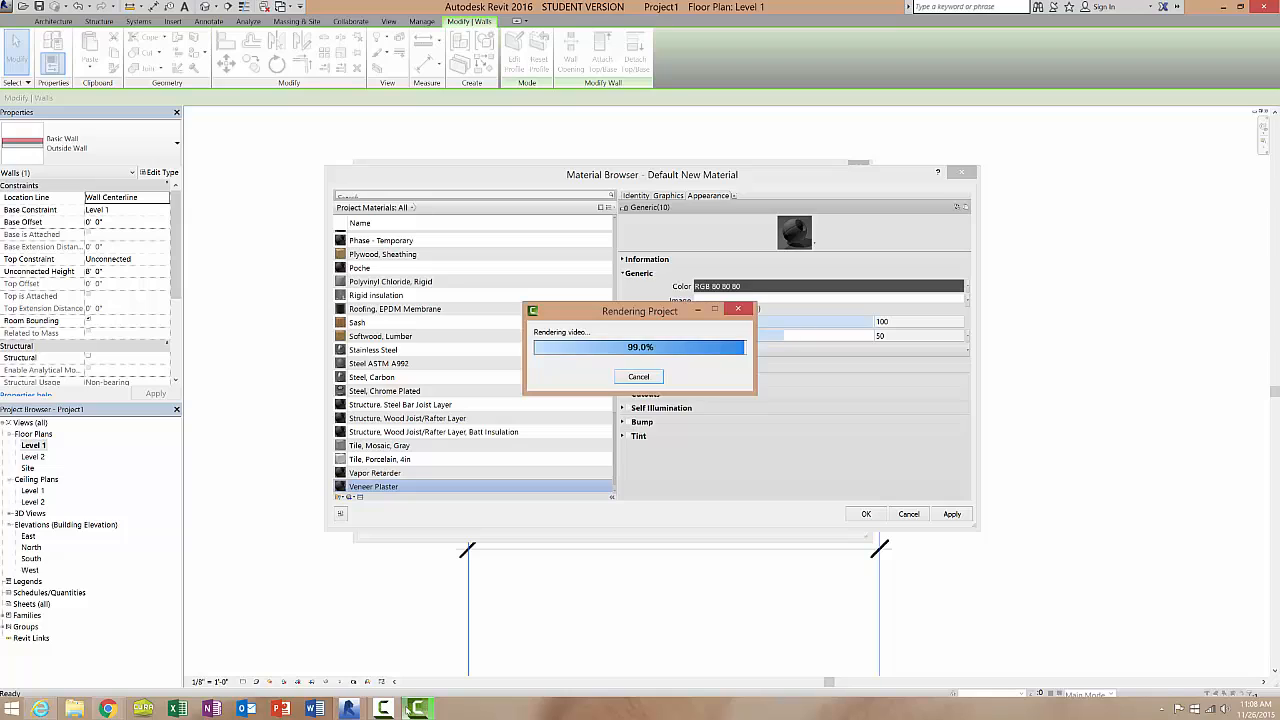
left_click(390, 708)
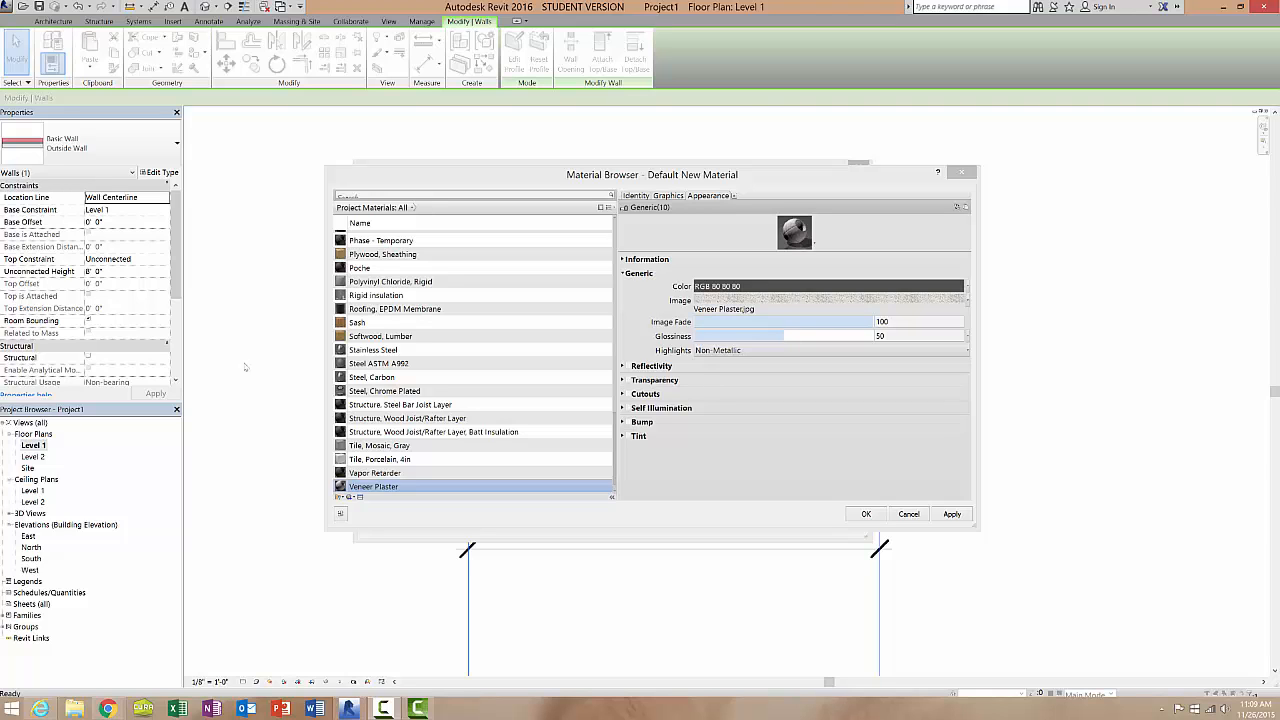
left_click_drag(834, 165, 832, 95)
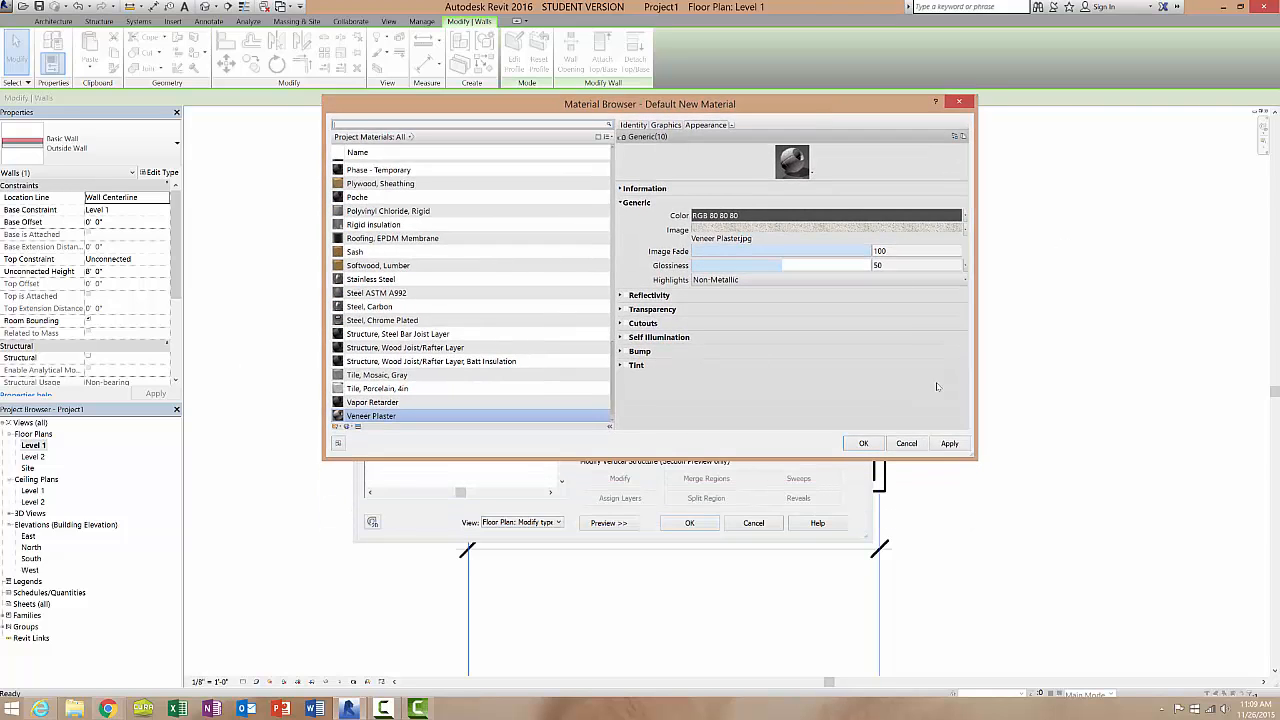
left_click_drag(971, 457, 948, 633)
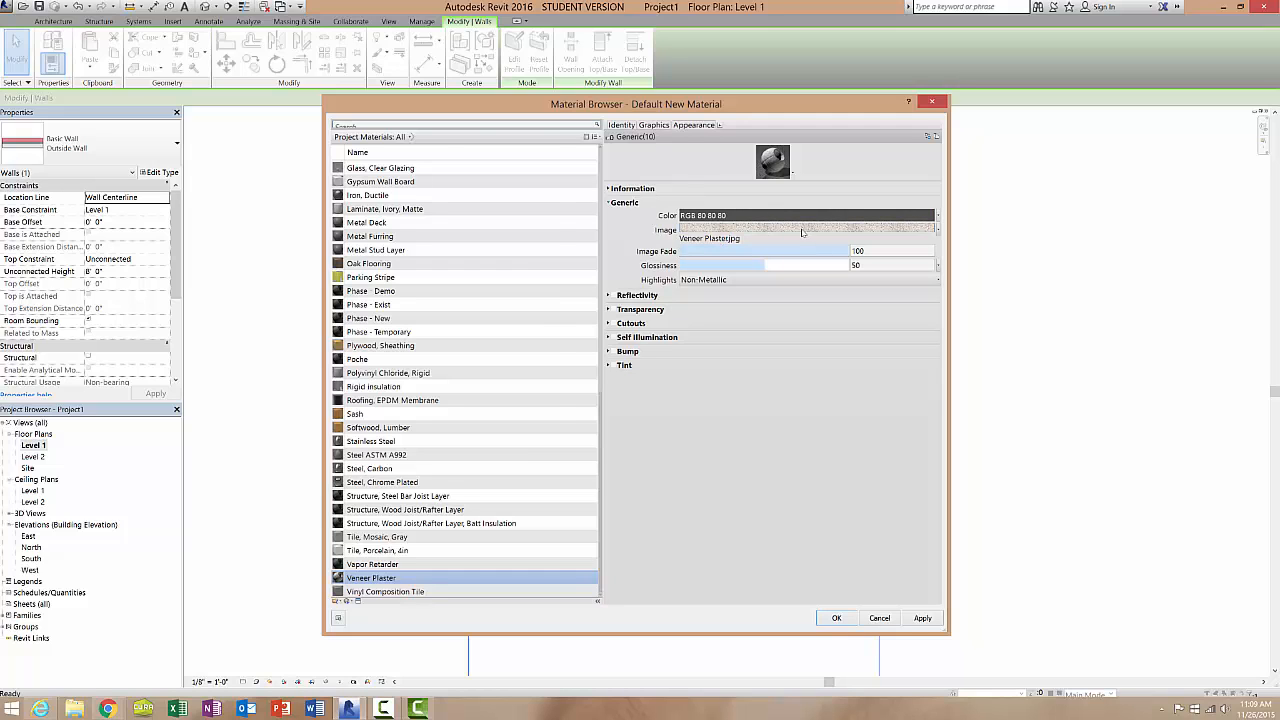
- Examine the plaster image's offset, size, scale and repeat settings in an enlarged Texture Editor
left_click(802, 232)
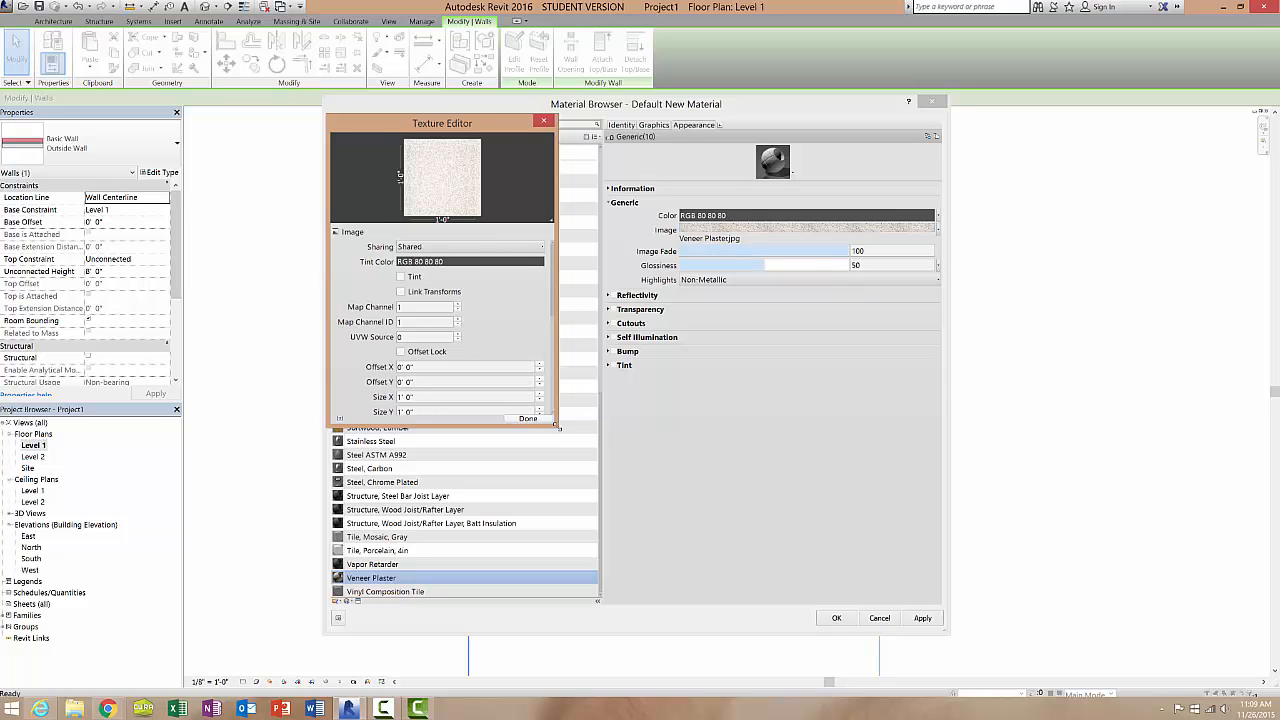
left_click_drag(557, 427, 703, 585)
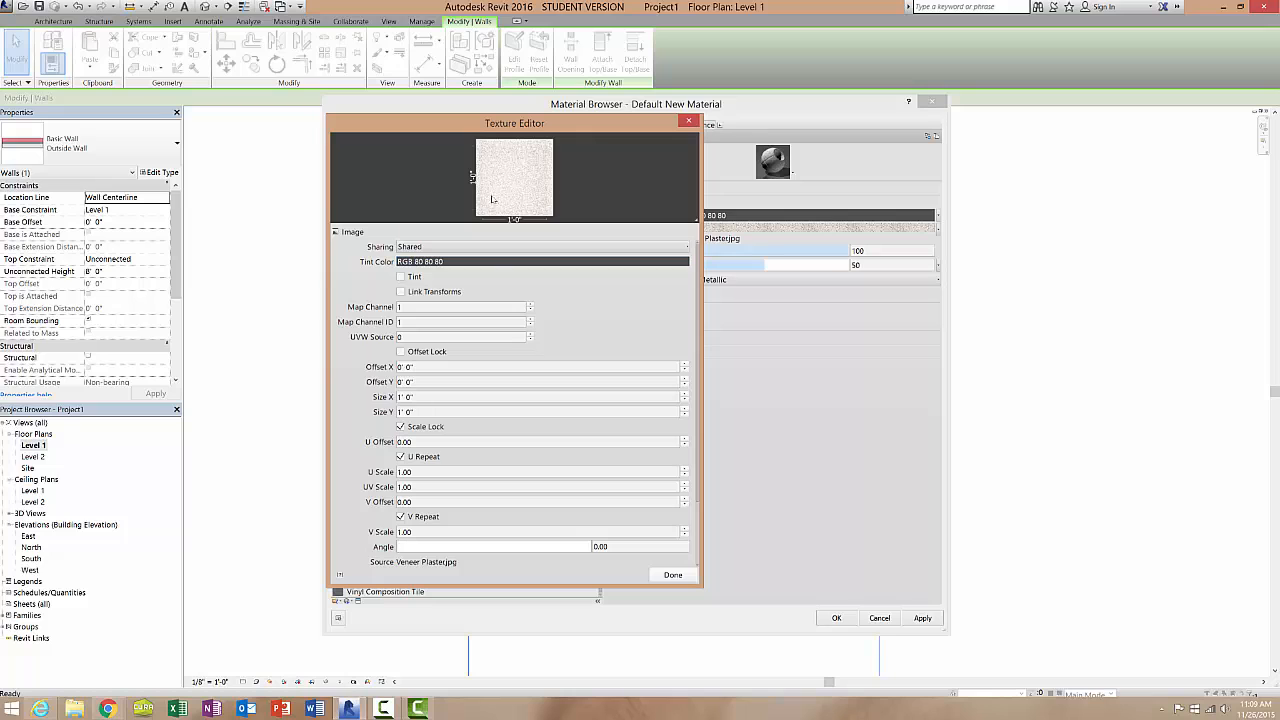
left_click(688, 121)
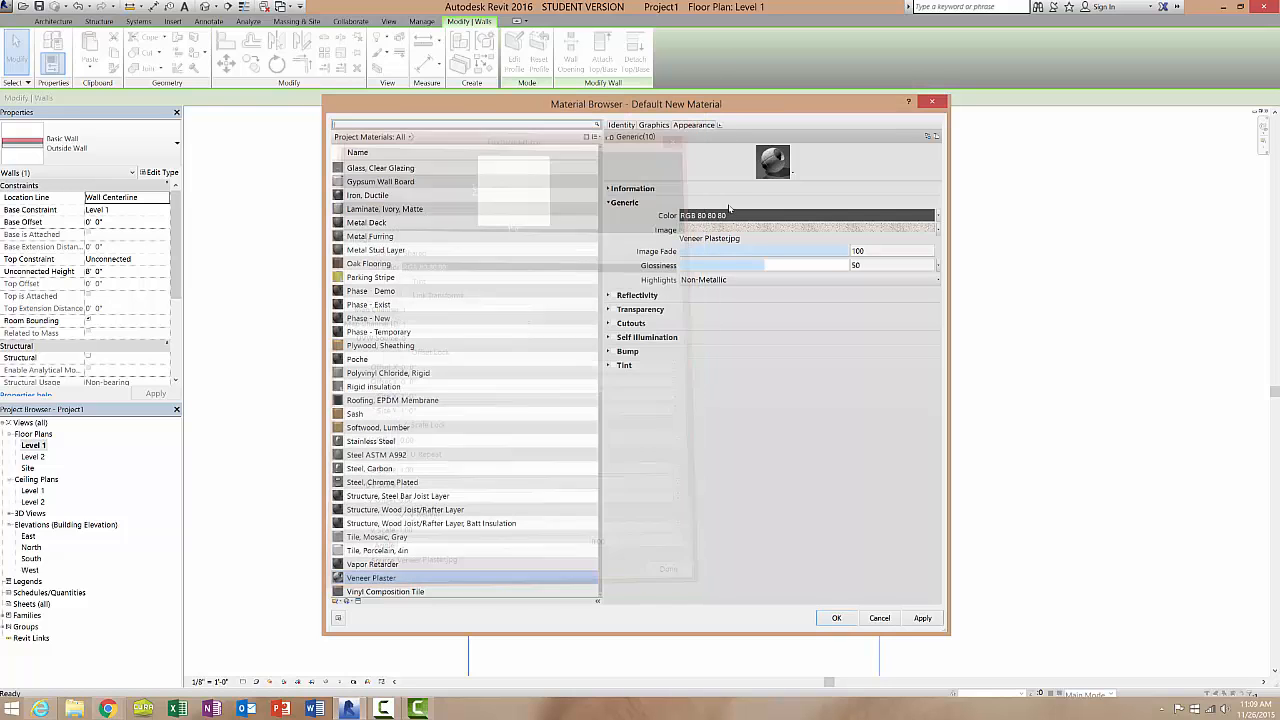
- Look over the material's reflectivity, transparency, cutouts, self illumination, bump and tint appearance settings
left_click(636, 298)
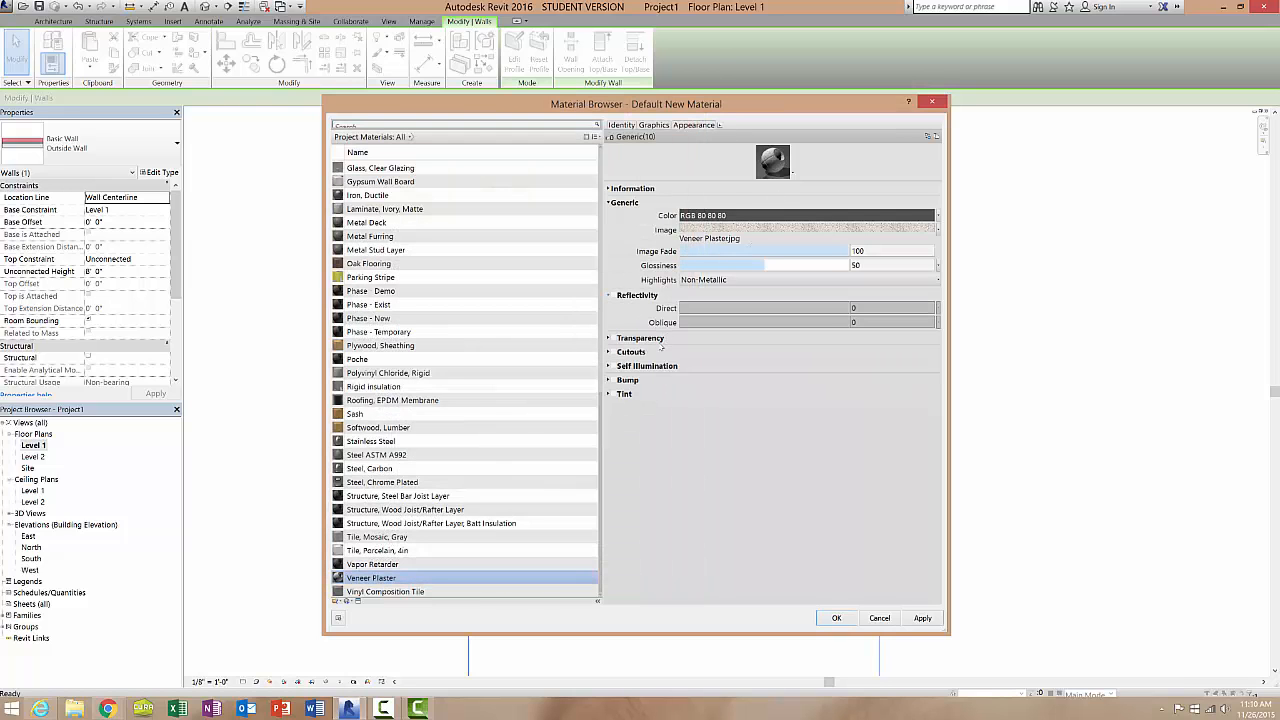
left_click(640, 338)
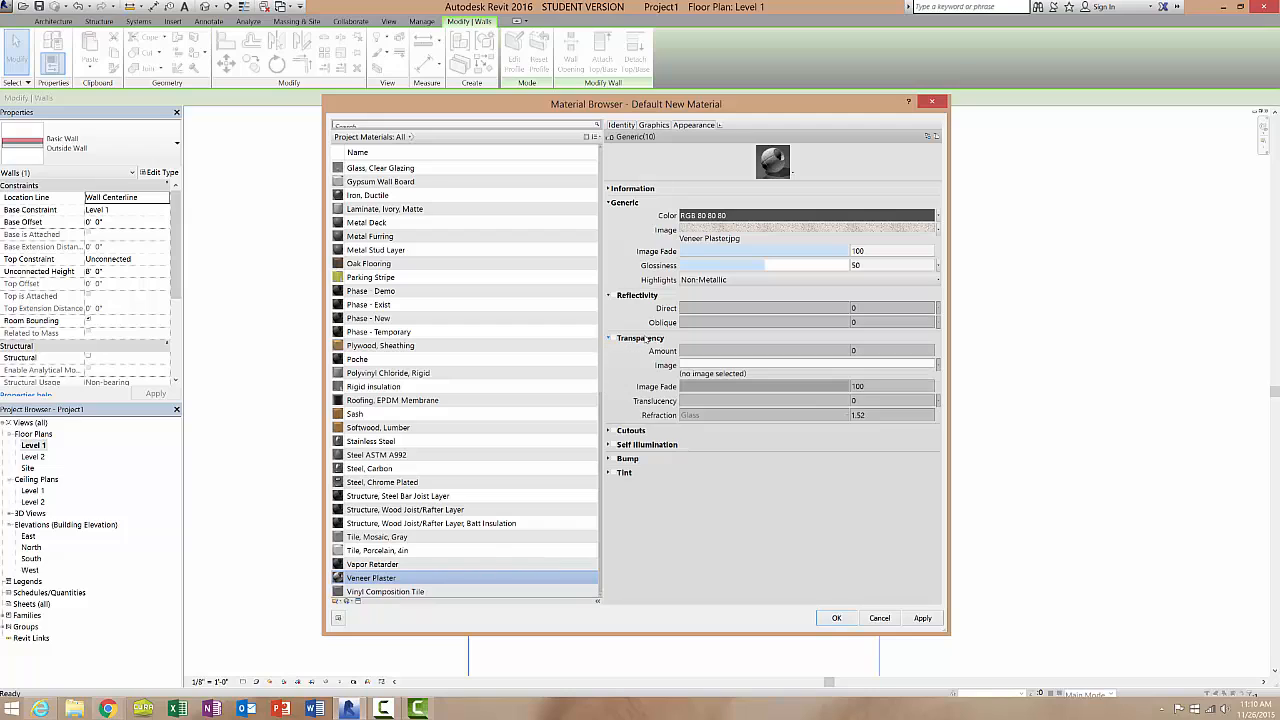
left_click(636, 445)
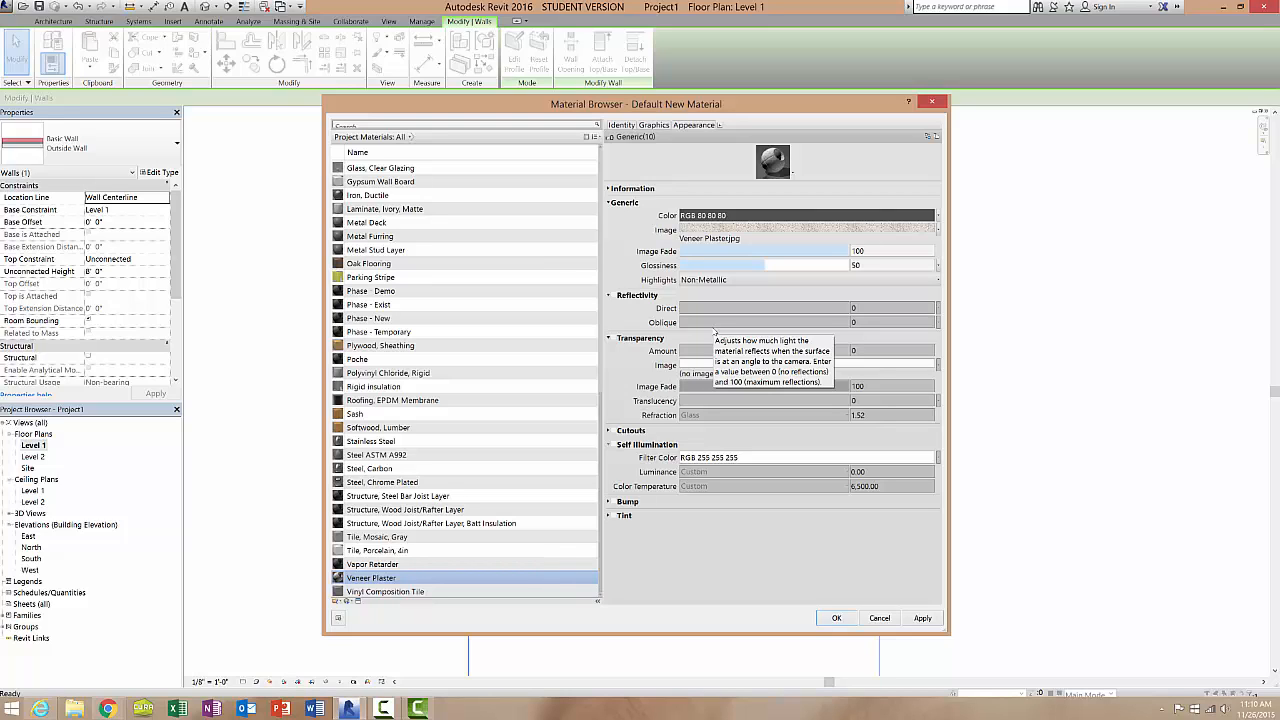
left_click(628, 501)
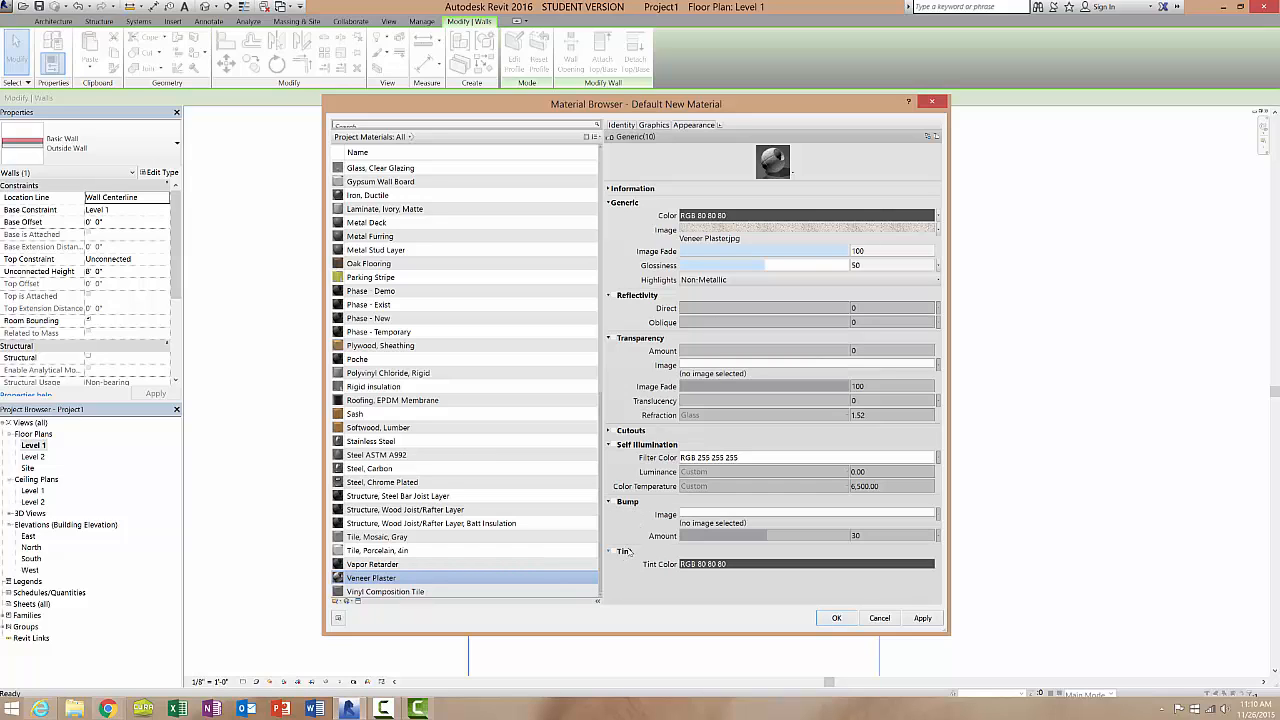
left_click(626, 501)
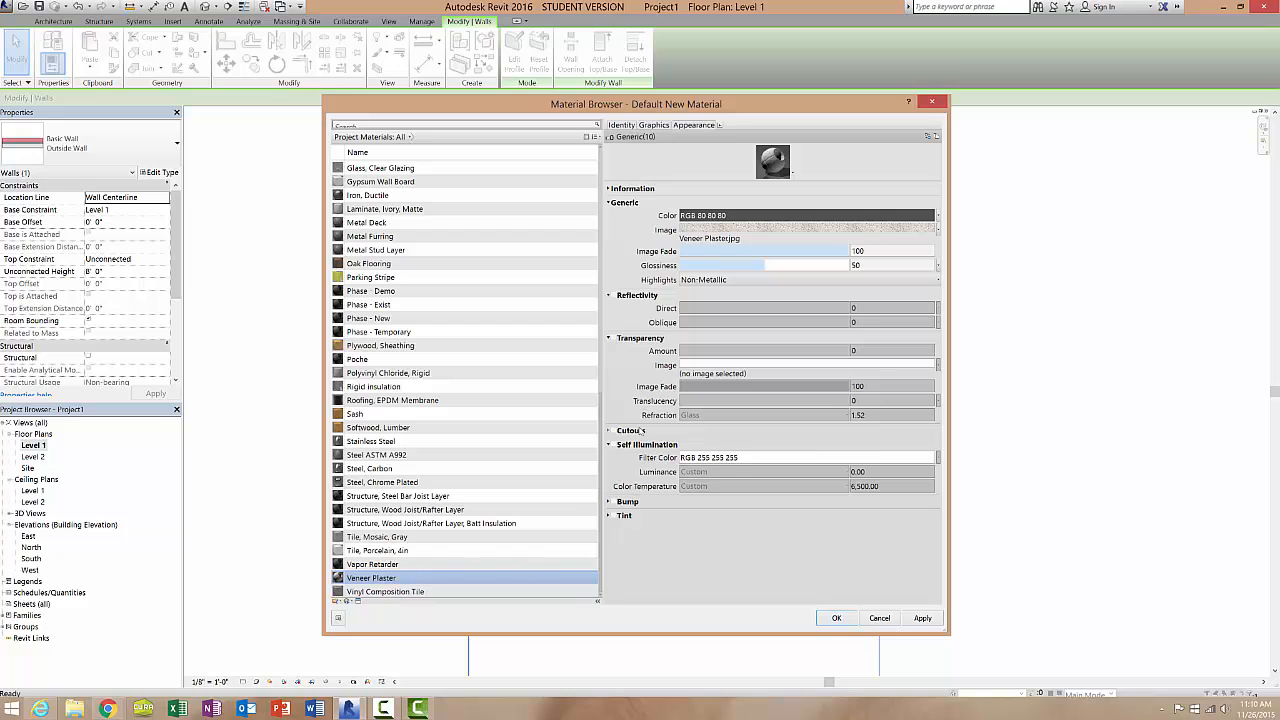
left_click(640, 431)
left_click(638, 466)
left_click(638, 431)
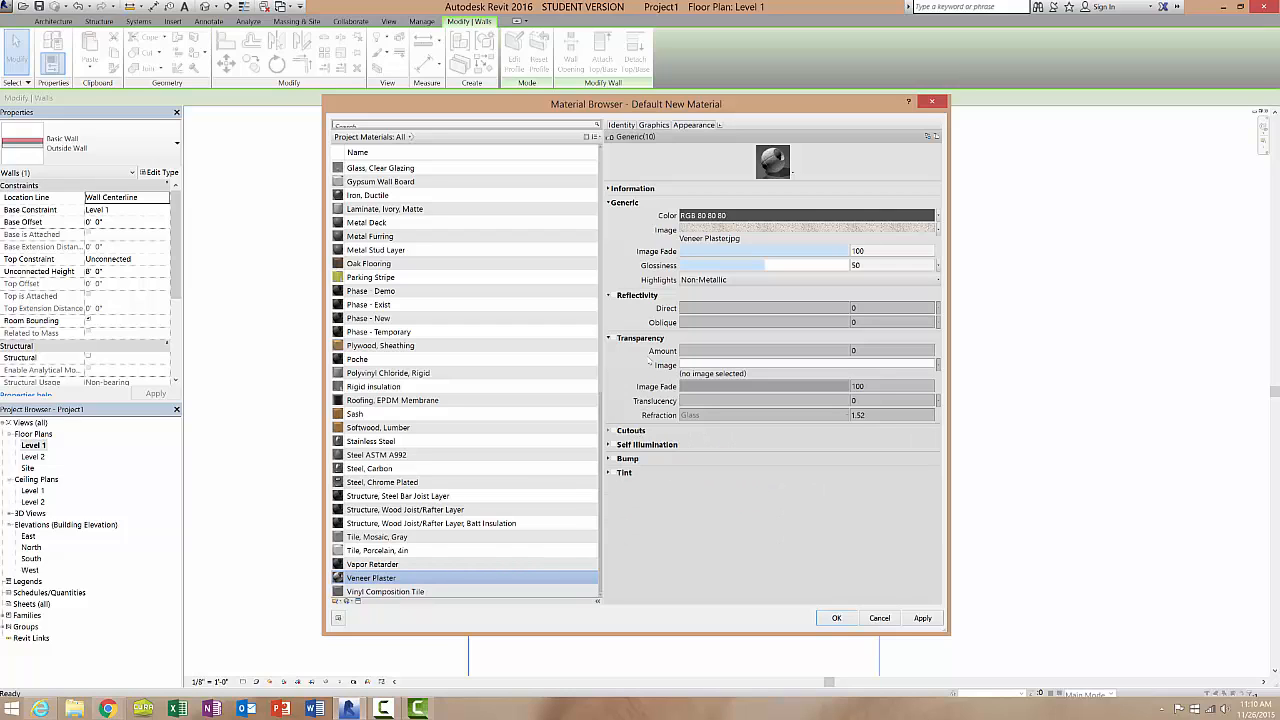
left_click(650, 339)
left_click(648, 297)
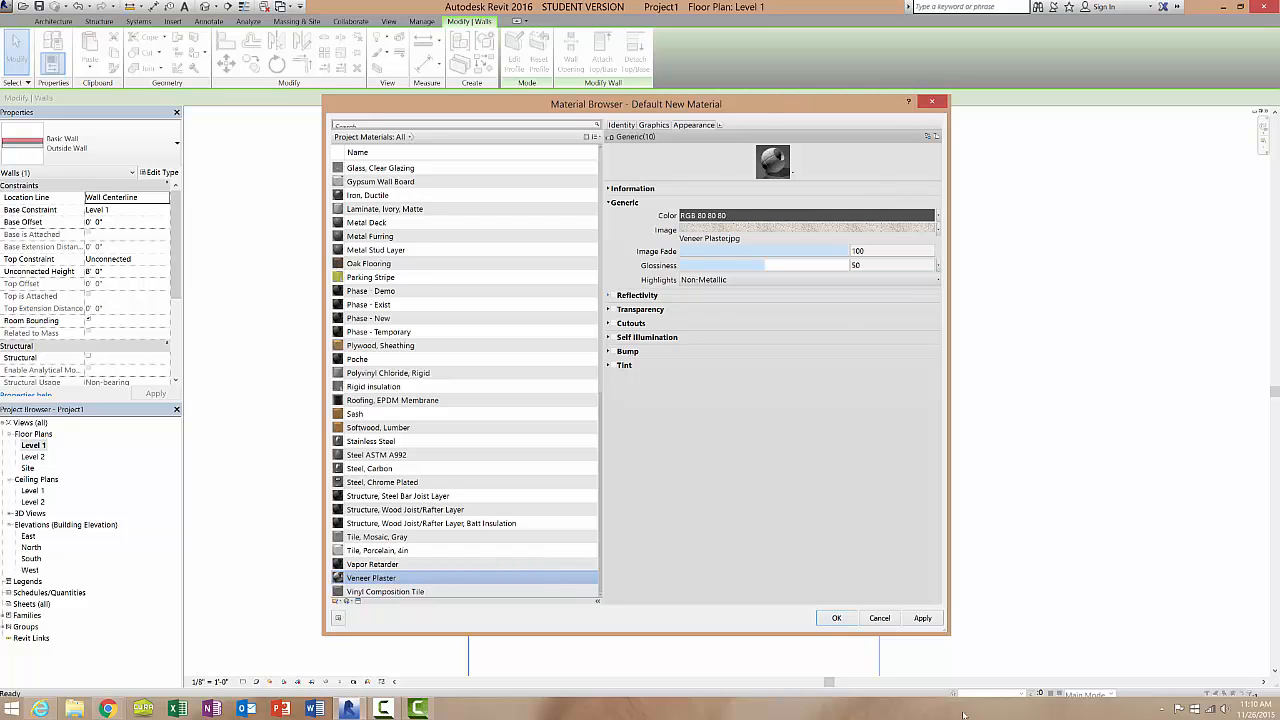
- Apply the Veneer Plaster material to the interior layer and accept the Outside Wall assembly
left_click(922, 620)
left_click(837, 618)
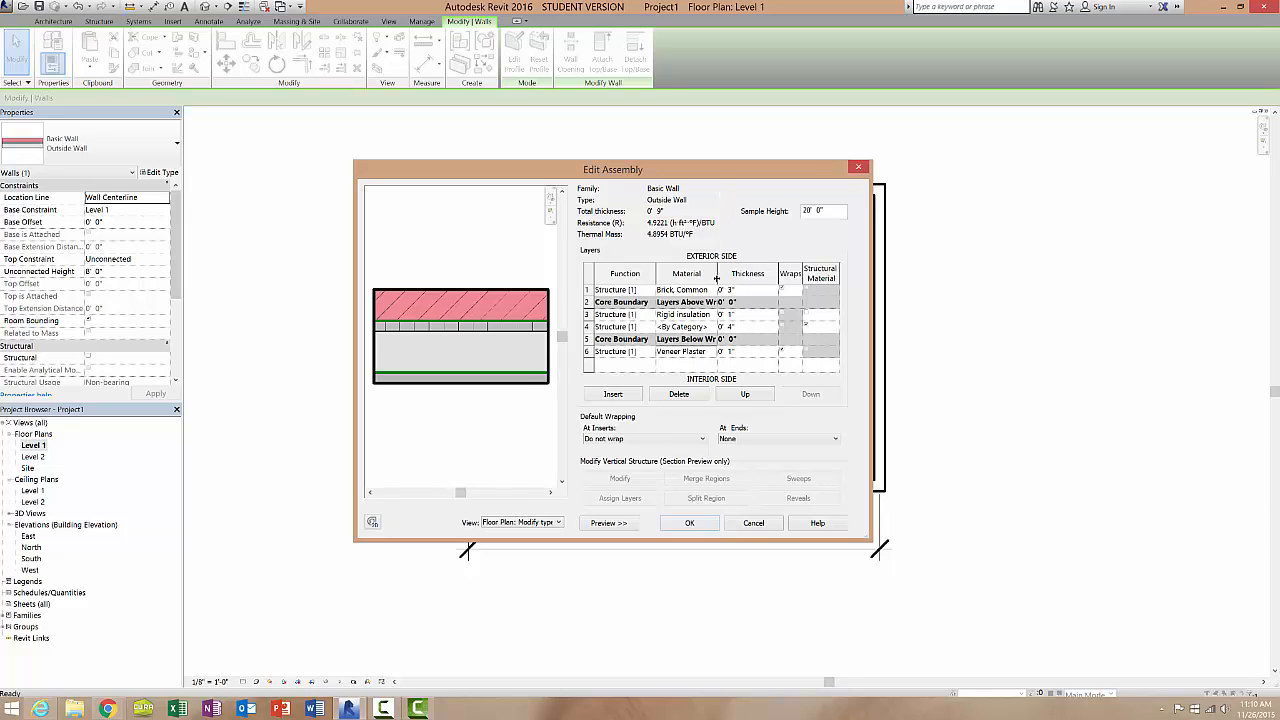
left_click(705, 525)
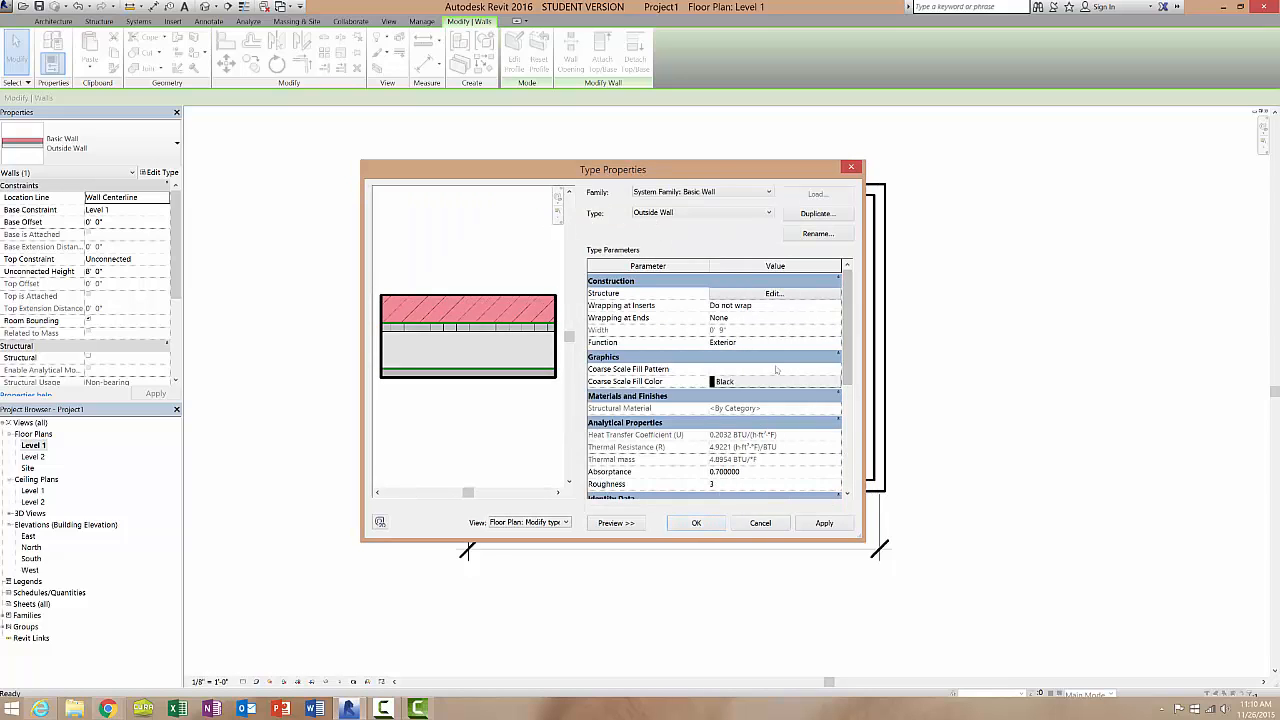
- Review the Outside Wall's graphics, analytical and identity type parameters and apply the type changes
left_click_drag(846, 362, 843, 406)
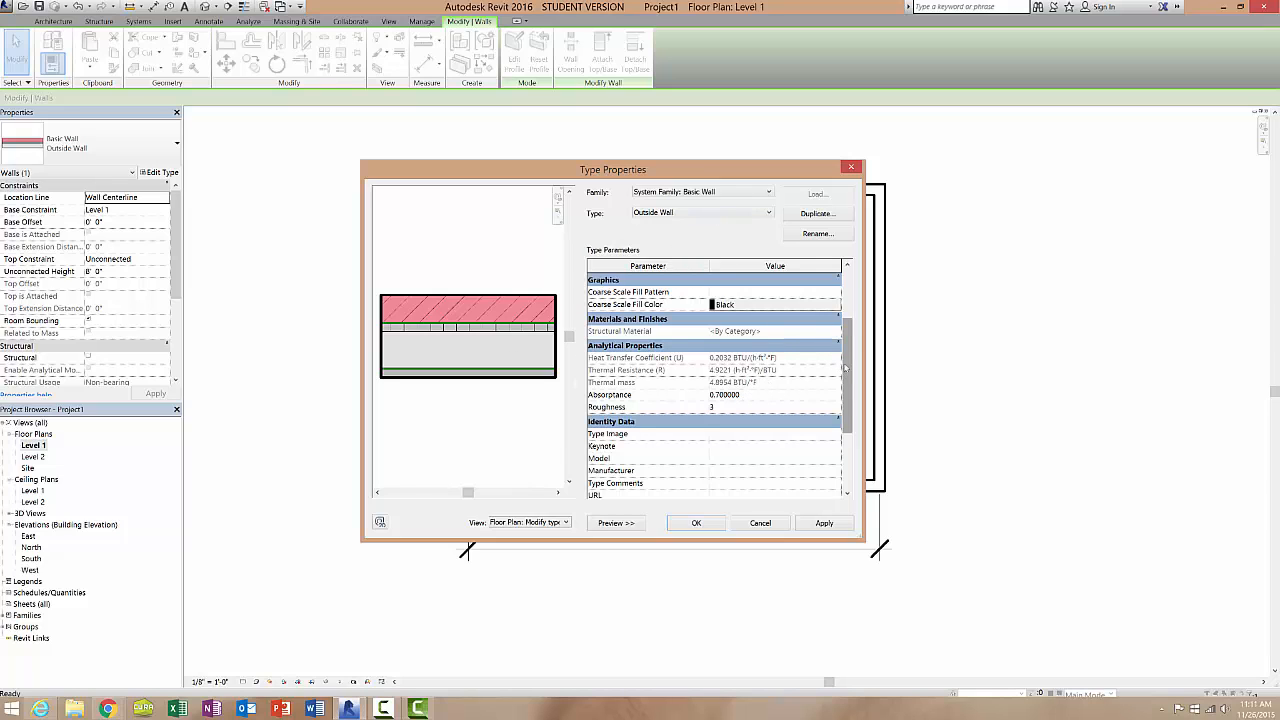
scroll(845, 368, "up", 1)
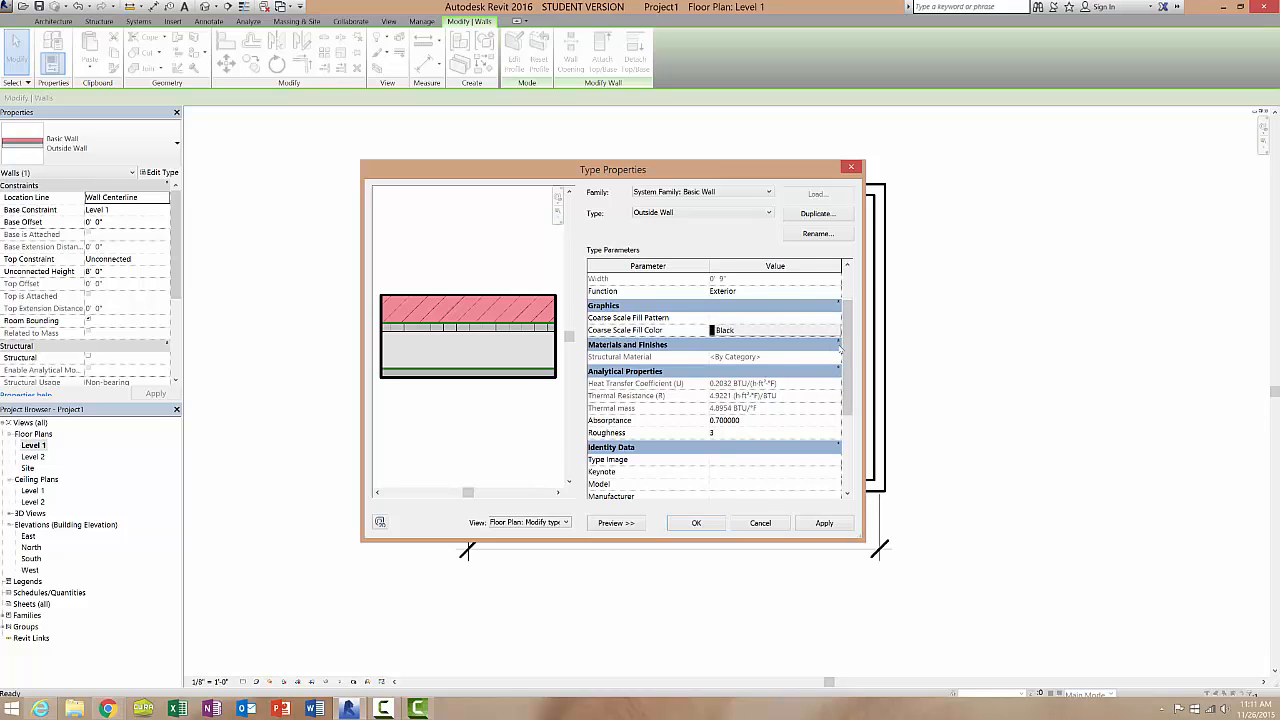
scroll(846, 348, "up", 2)
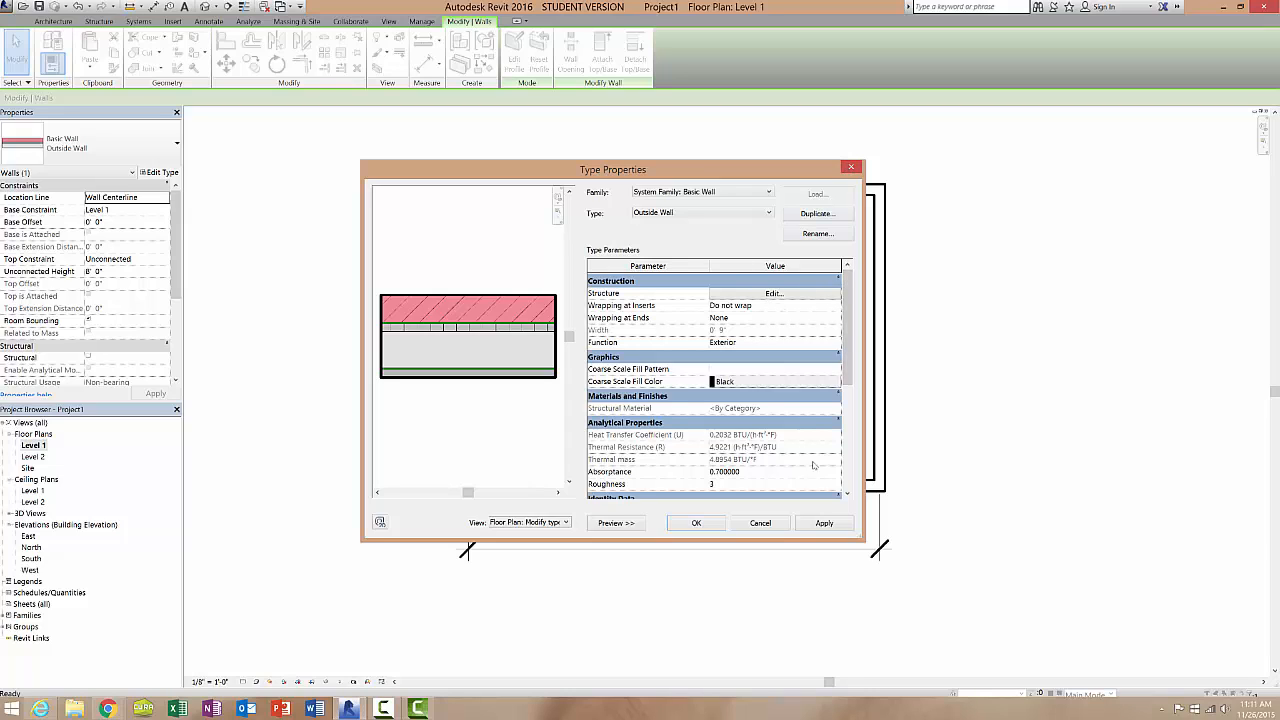
left_click(824, 523)
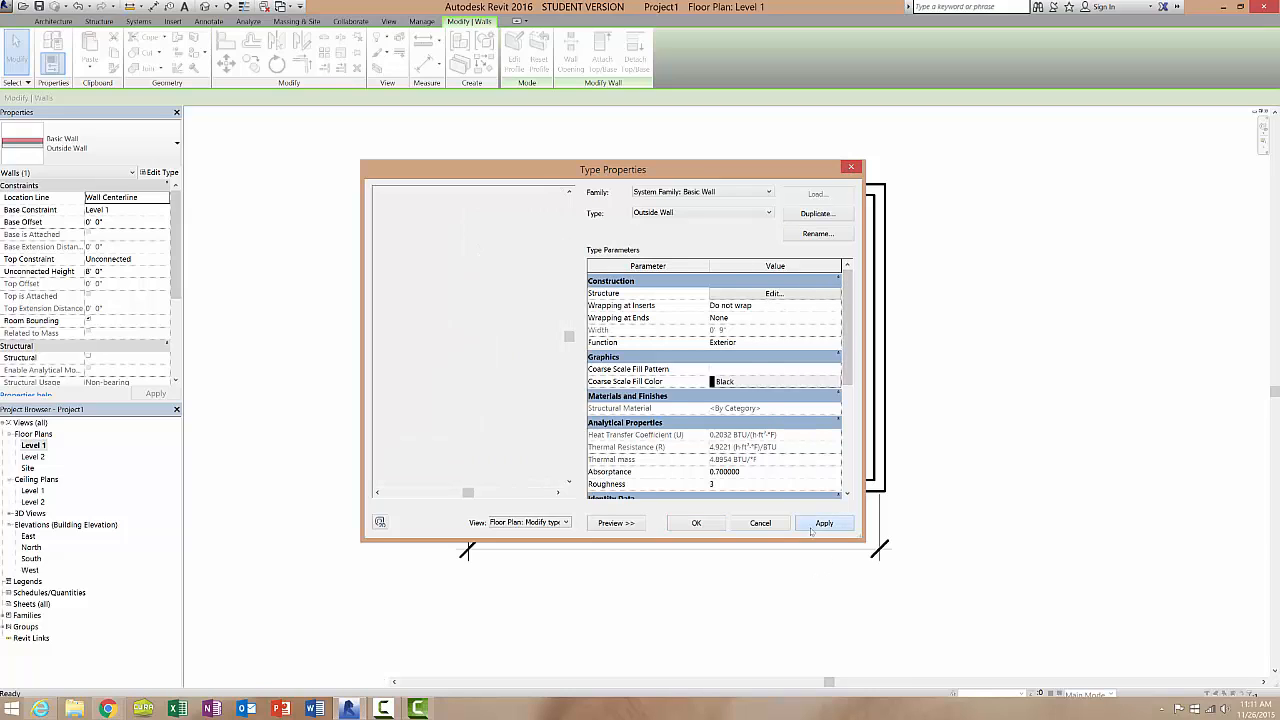
left_click(696, 523)
left_click(665, 394)
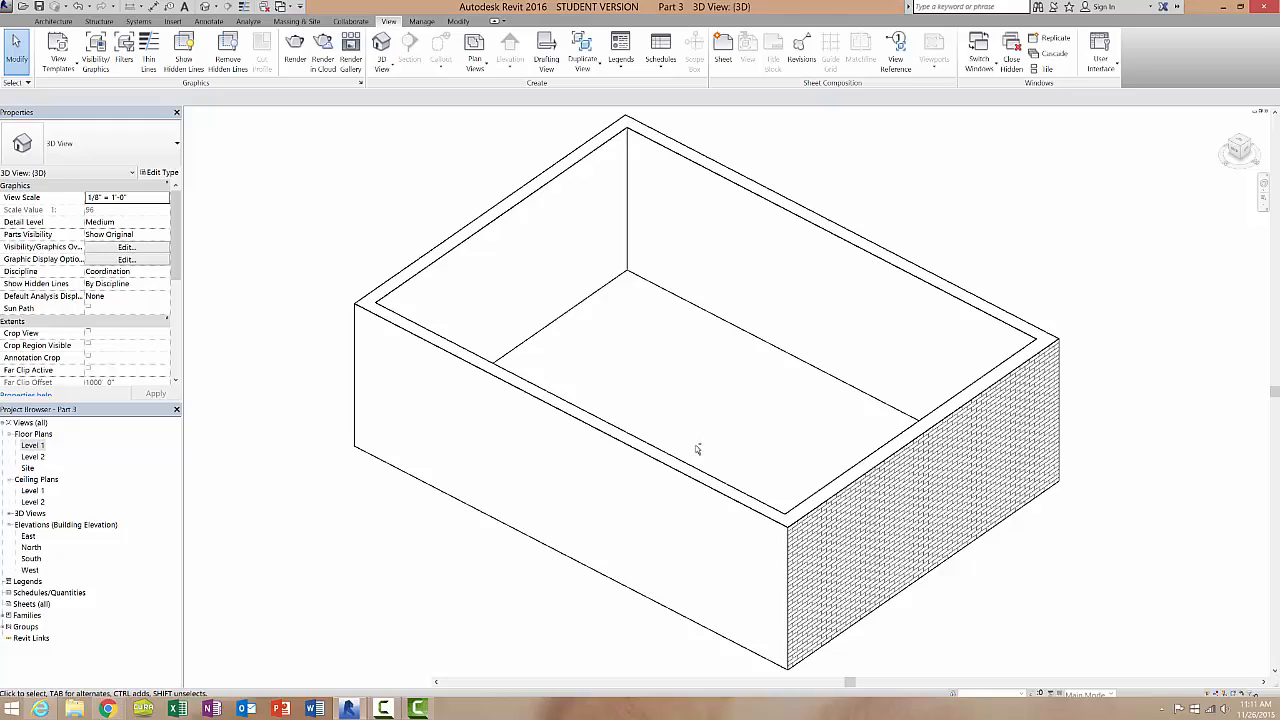
- Set the visual style of the 3D view of the walls to Realistic
mouse_move(680, 437)
middle_mouse_down("shift")
mouse_move(726, 463)
mouse_move(543, 357)
mouse_move(668, 418)
middle_mouse_up("shift")
middle_click_drag(776, 436, 753, 418, "shift")
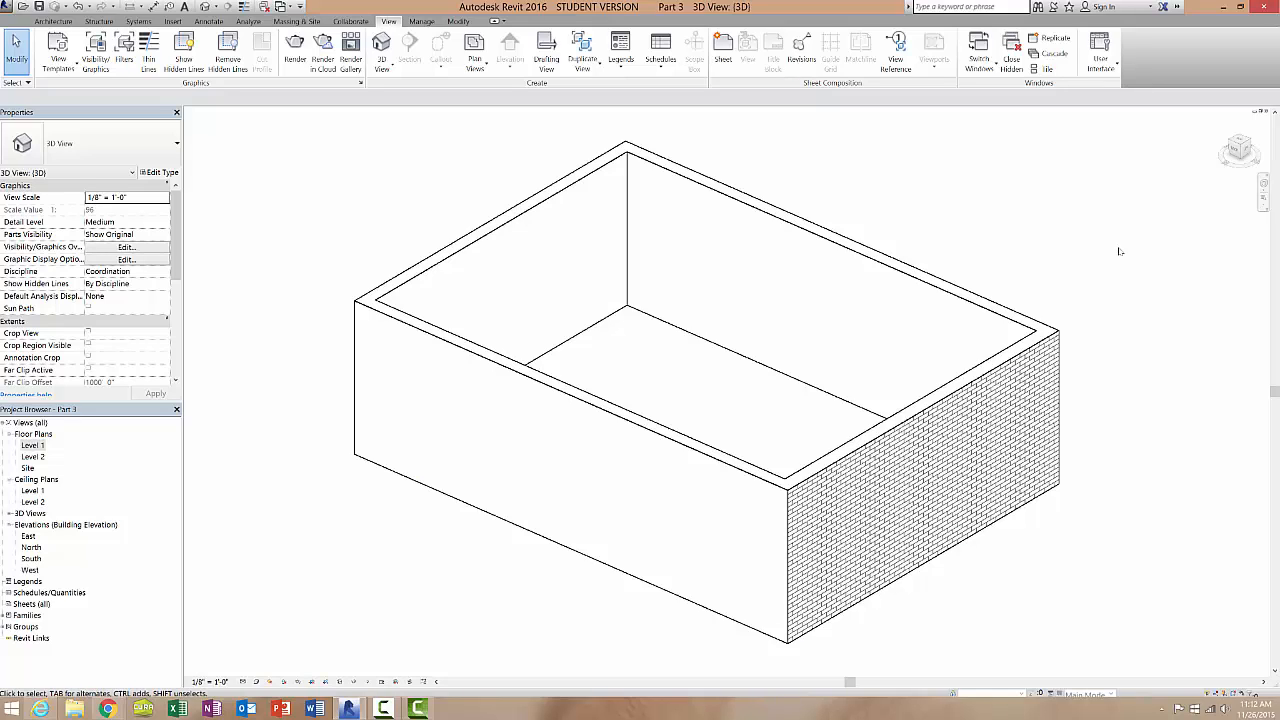
middle_click_drag(659, 453, 637, 435, "shift")
middle_click_drag(688, 470, 724, 385, "shift")
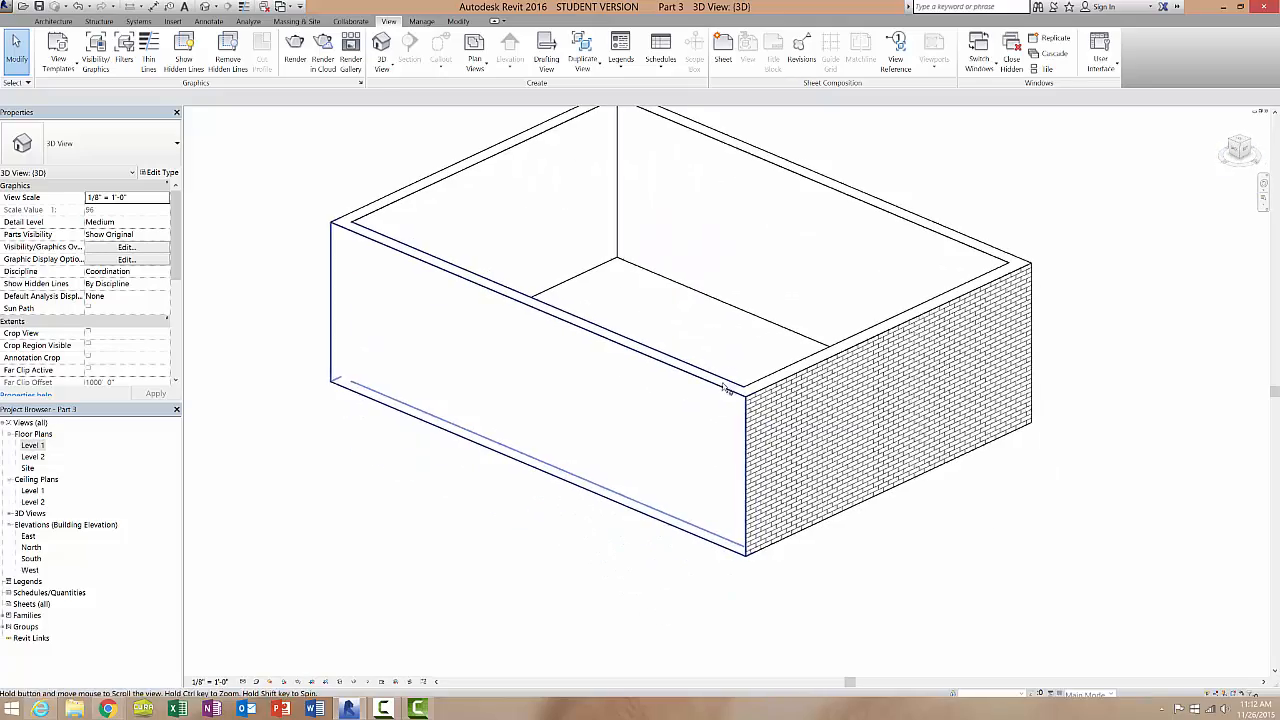
left_click(256, 681)
left_click(287, 657)
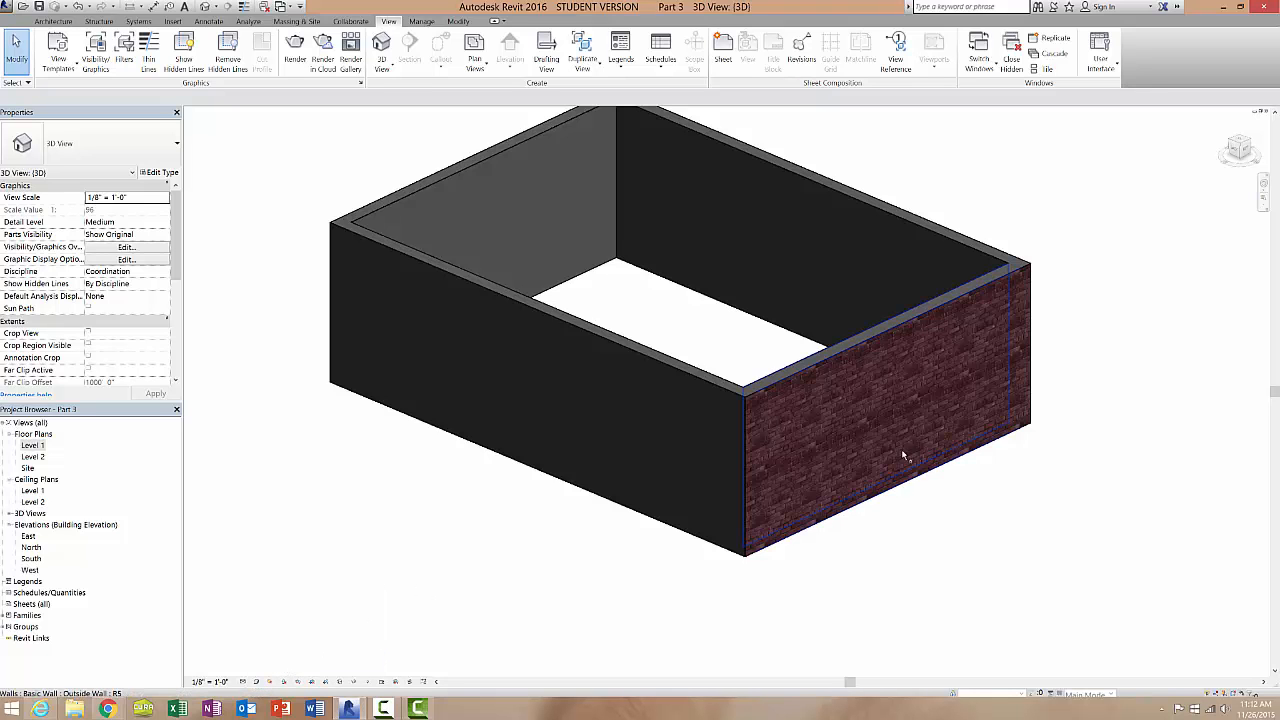
- Examine the plaster texture on the inner face of the brick wall from close up in 3D
mouse_move(903, 451)
middle_mouse_down("shift")
mouse_move(708, 456)
mouse_move(737, 374)
mouse_move(740, 417)
mouse_move(500, 514)
mouse_move(356, 526)
mouse_move(597, 320)
middle_mouse_up("shift")
scroll(700, 223, "up", 6)
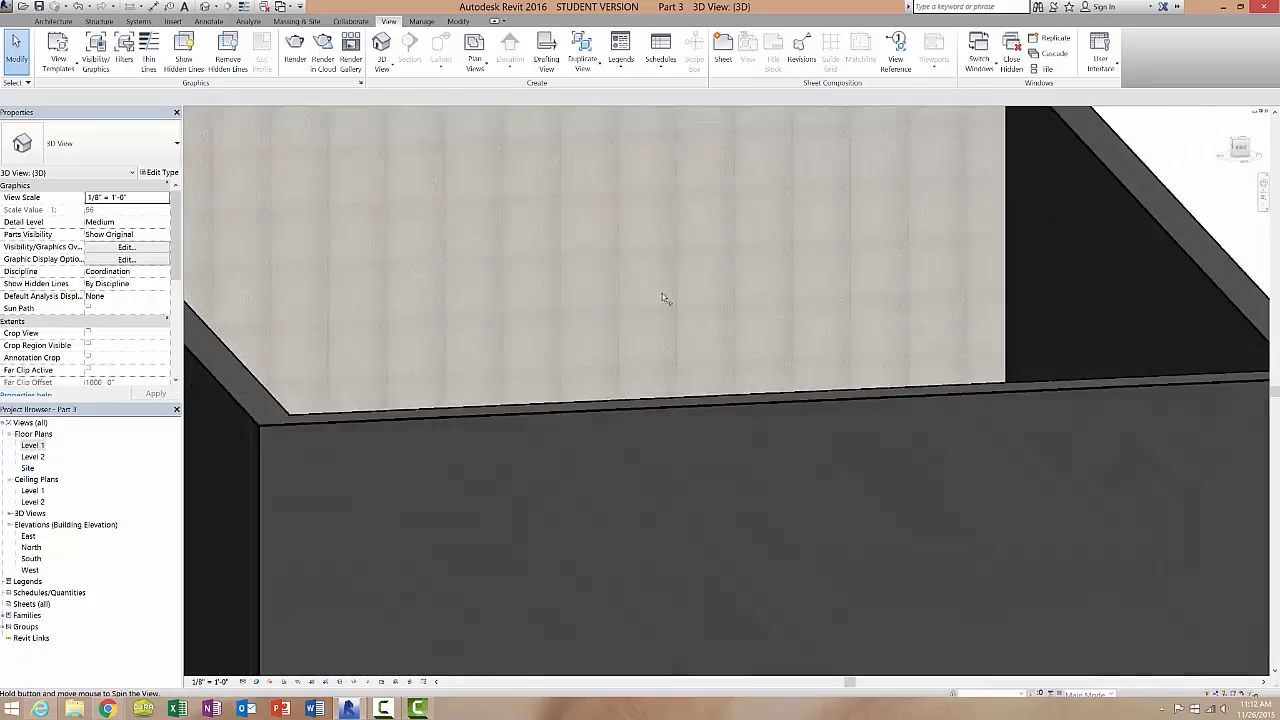
middle_click_drag(662, 296, 733, 475, "shift")
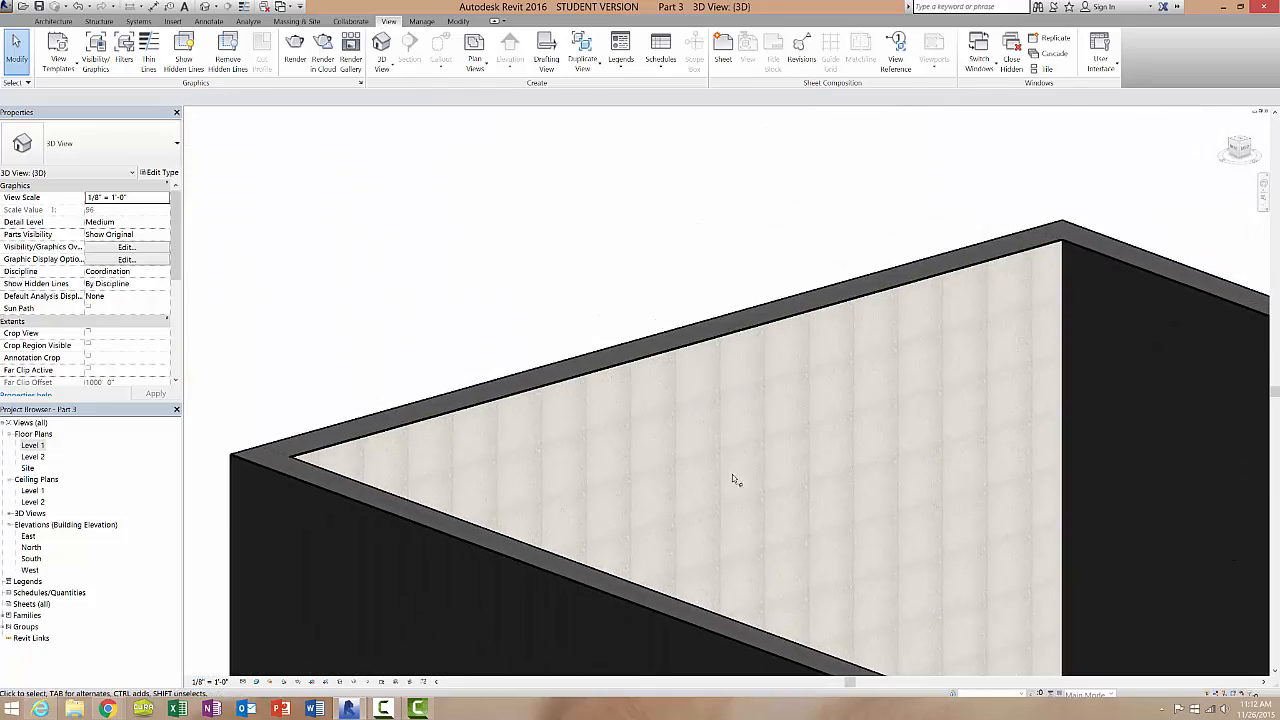
- Inspect how the plaster image repeats across the inner wall face, both close up and from farther away
scroll(736, 478, "up", 4)
scroll(740, 484, "up", 4)
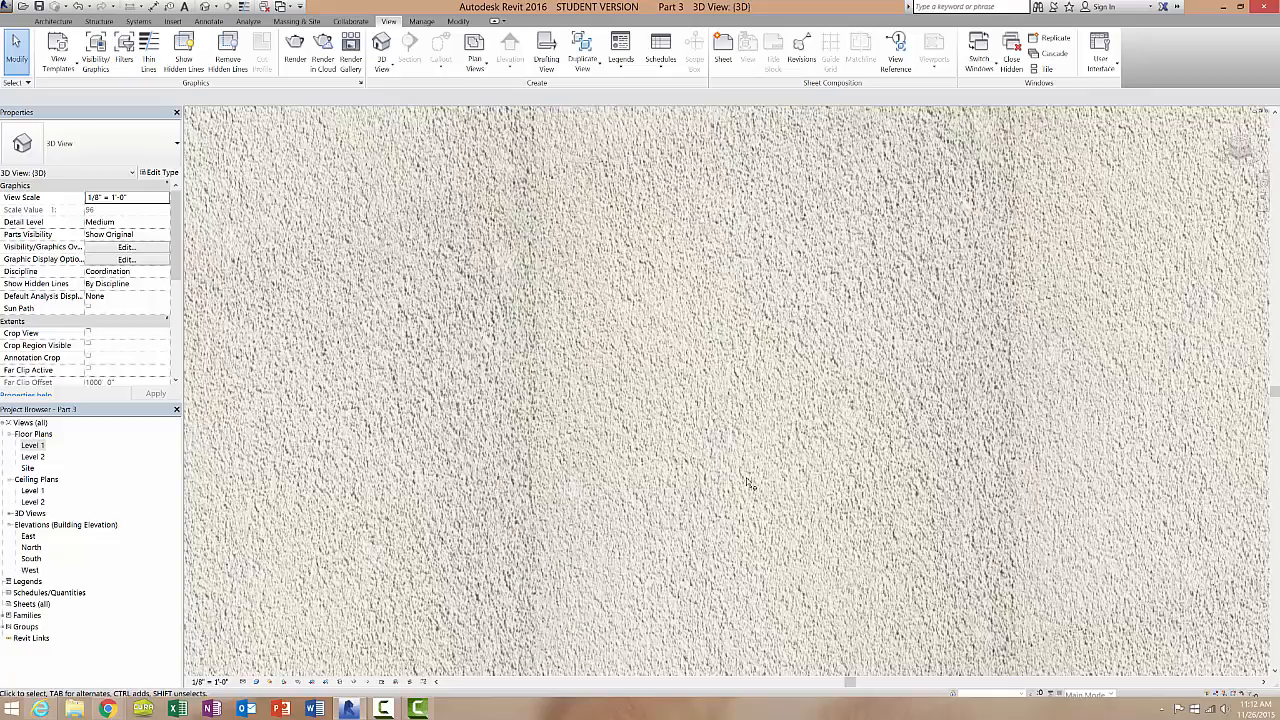
scroll(748, 484, "up", 4)
scroll(741, 494, "down", 6)
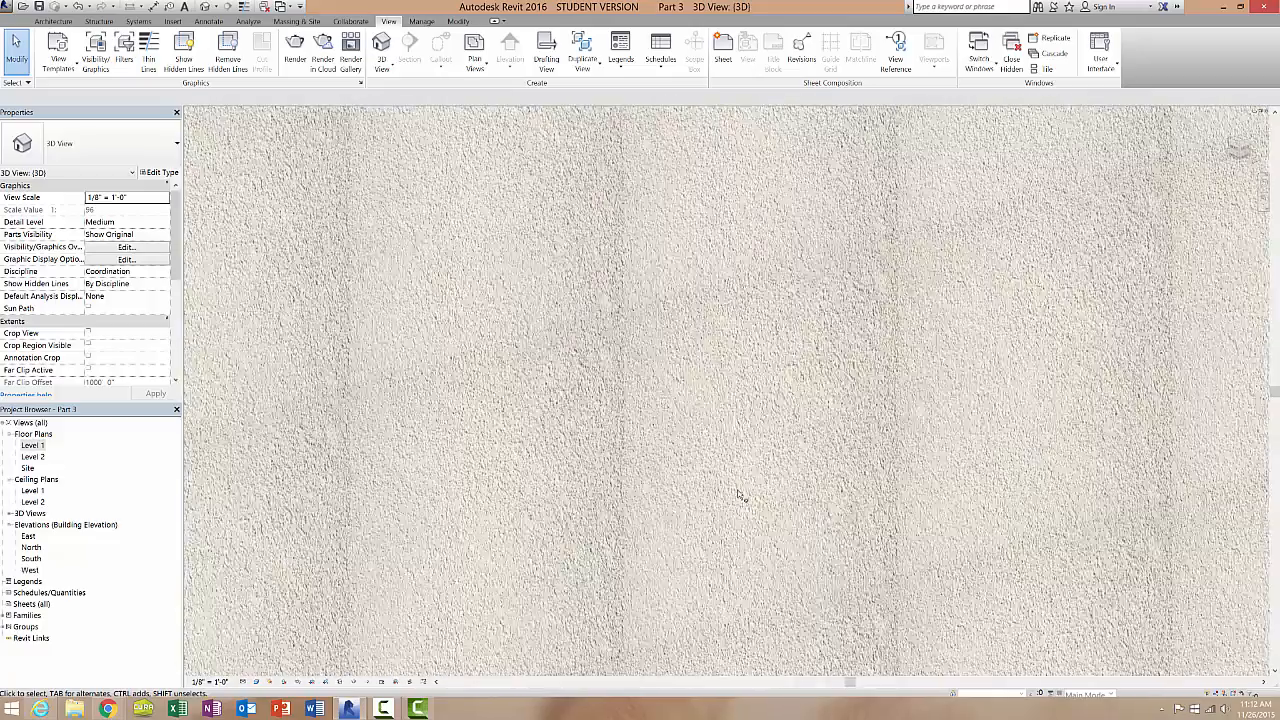
scroll(739, 494, "down", 6)
scroll(640, 518, "up", 2)
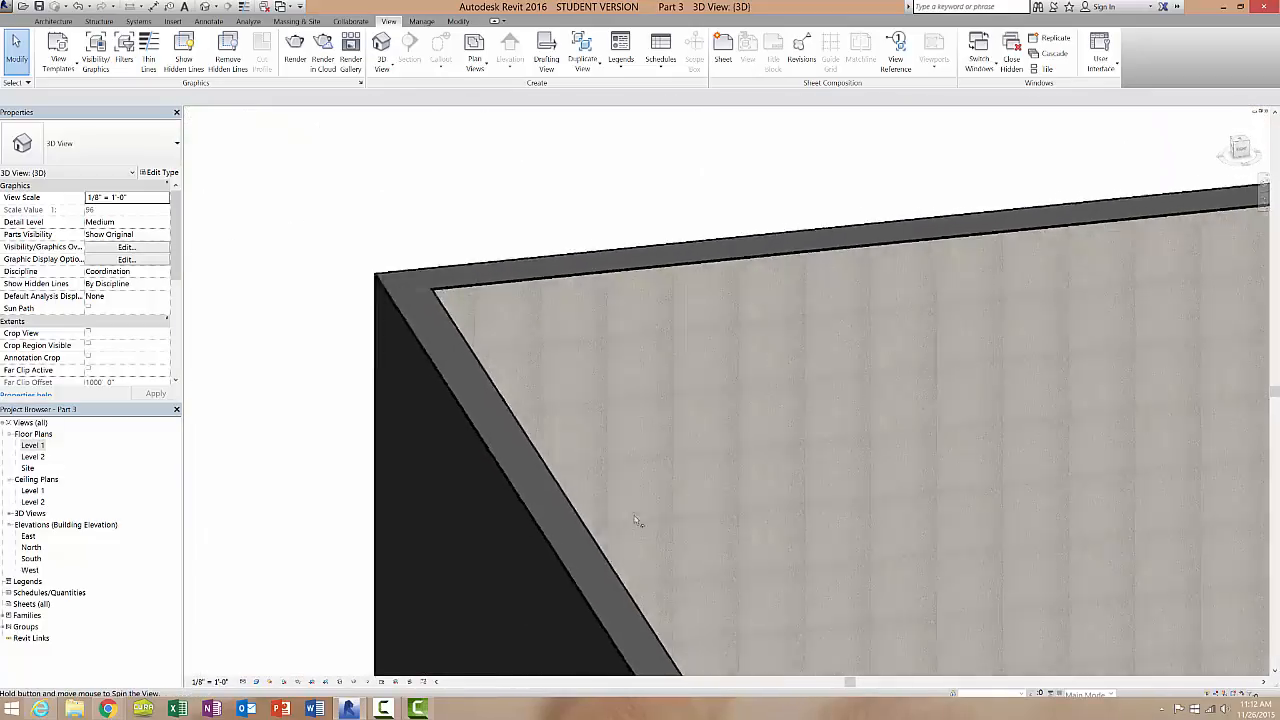
middle_click_drag(636, 520, 718, 330, "shift")
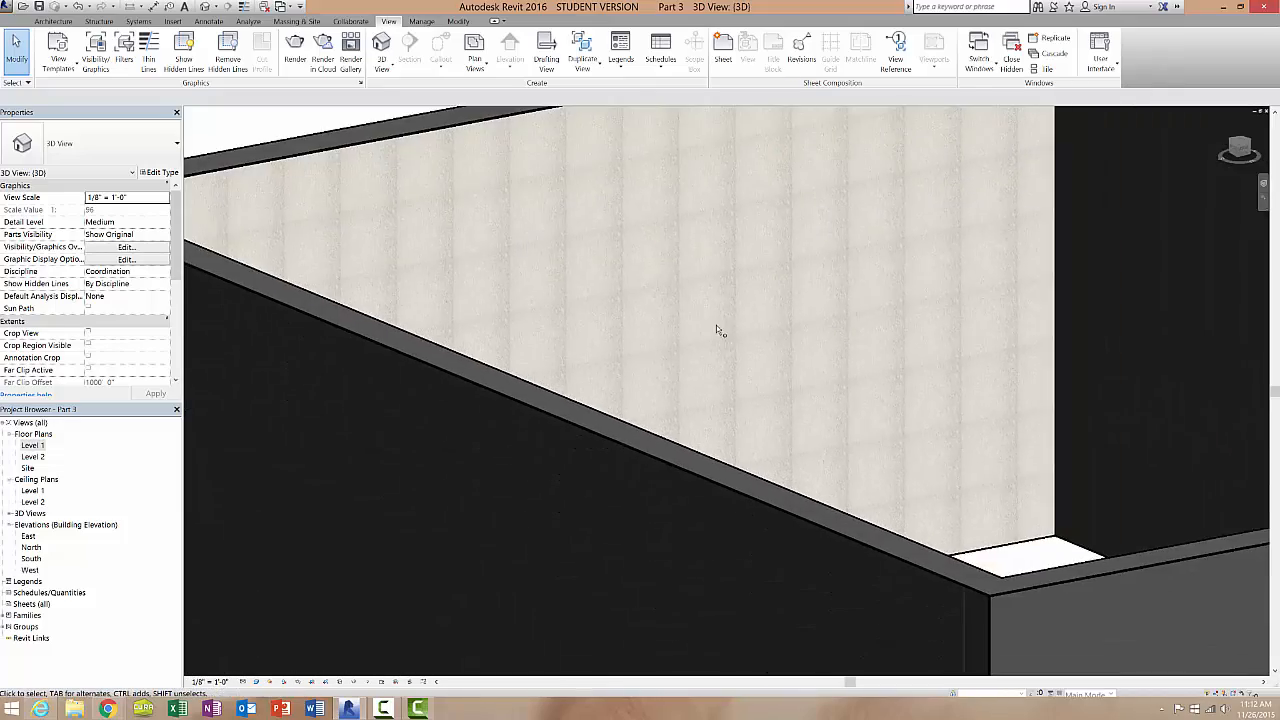
scroll(716, 330, "up", 6)
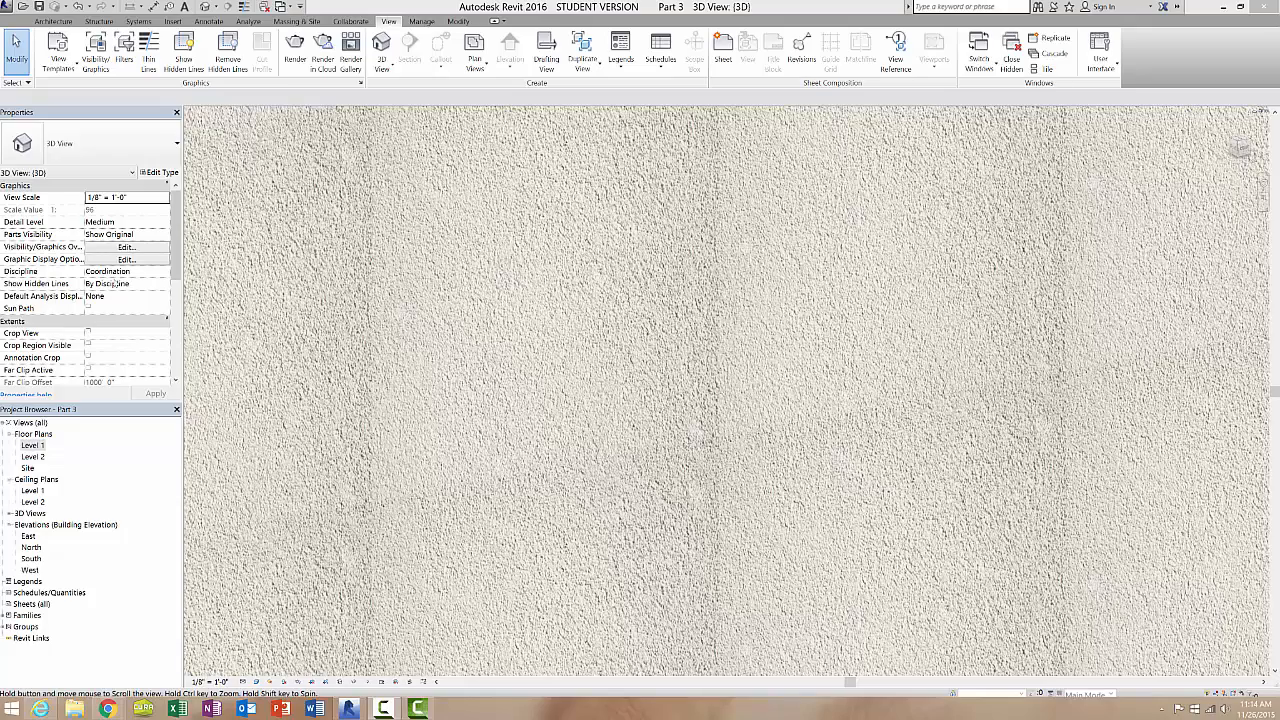
middle_click_drag(115, 284, 662, 535)
scroll(342, 277, "down", 5)
scroll(342, 277, "down", 3)
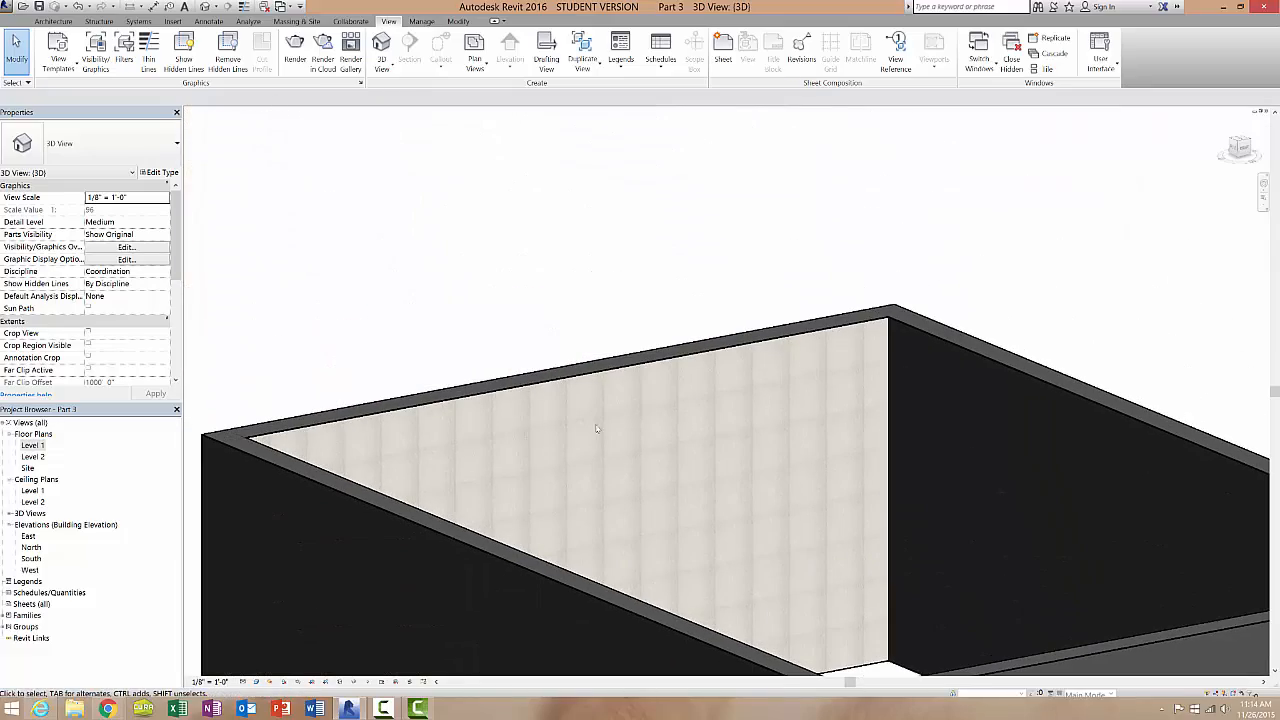
- Open the material of the interior Veneer Plaster layer in the Outside Wall type's structure for editing
left_click(474, 395)
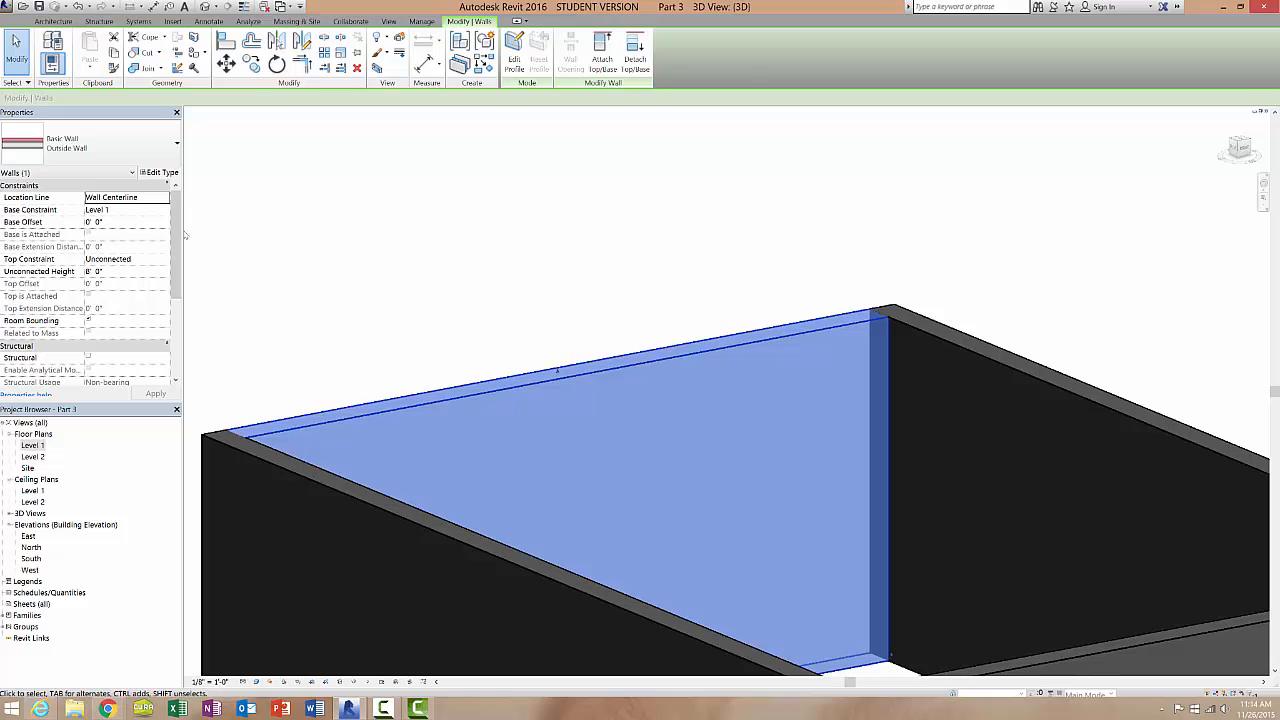
left_click(160, 172)
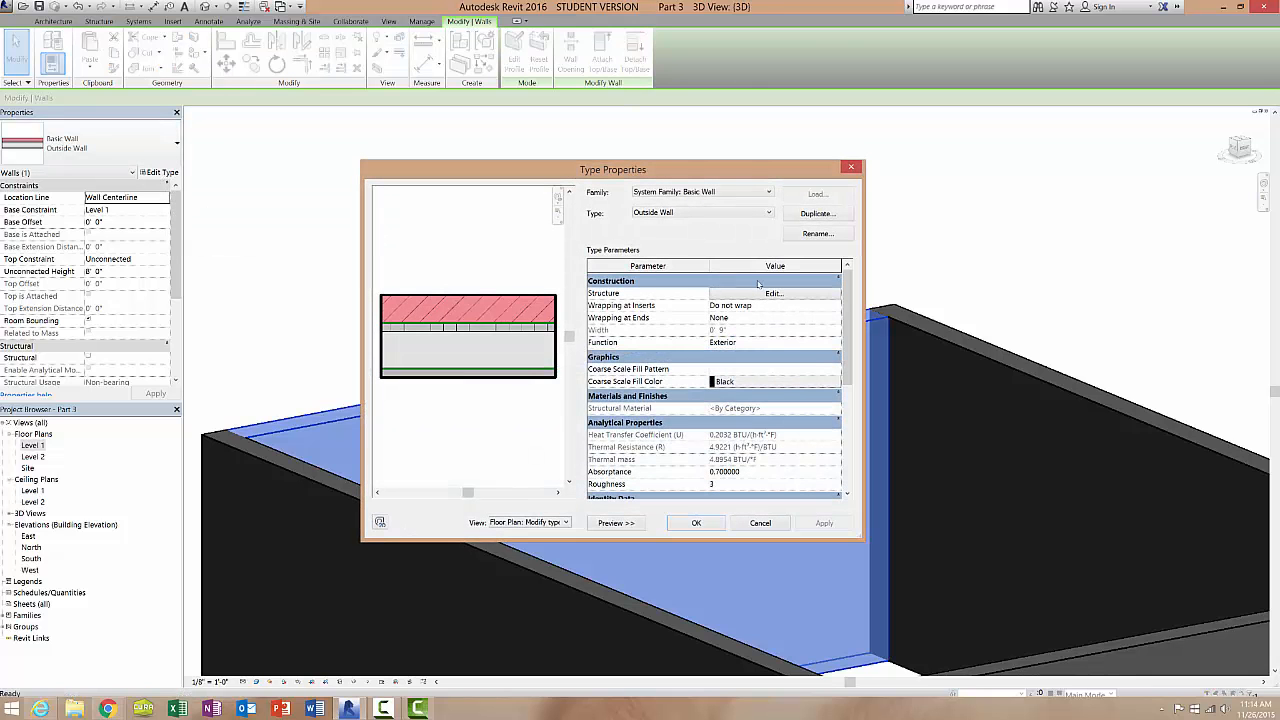
left_click(766, 292)
left_click(663, 342)
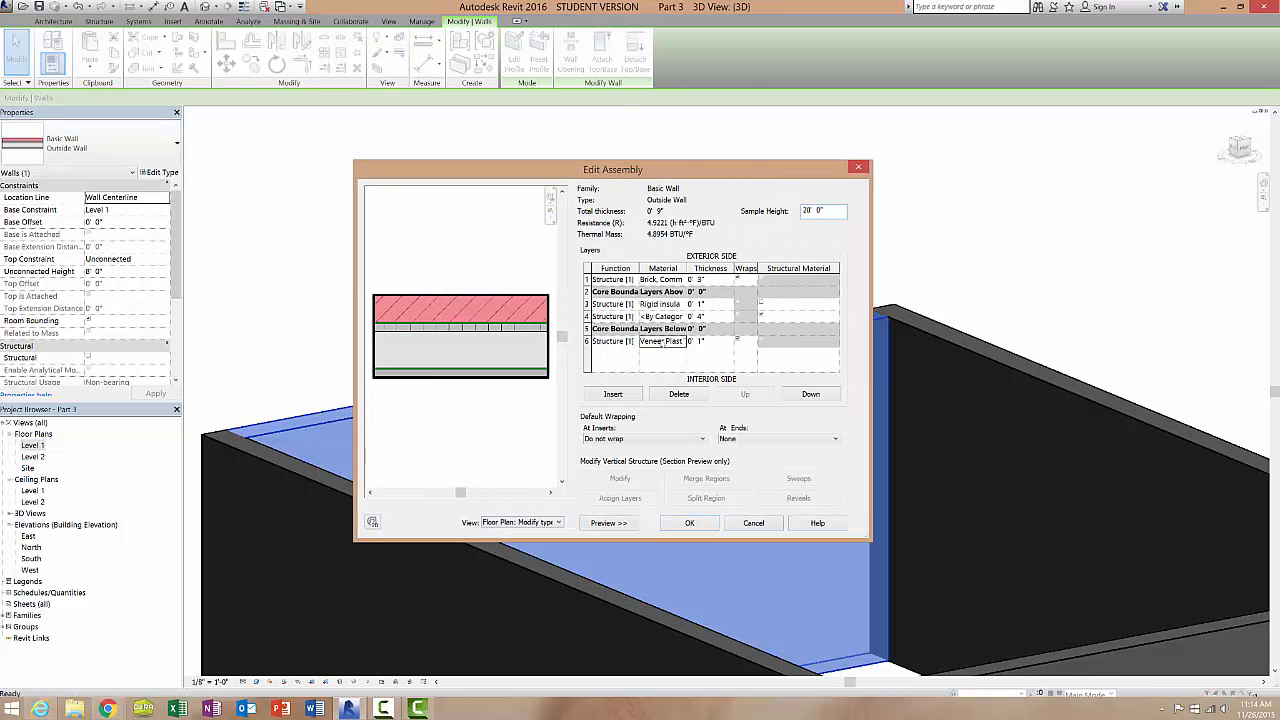
left_click(684, 343)
left_click(686, 341)
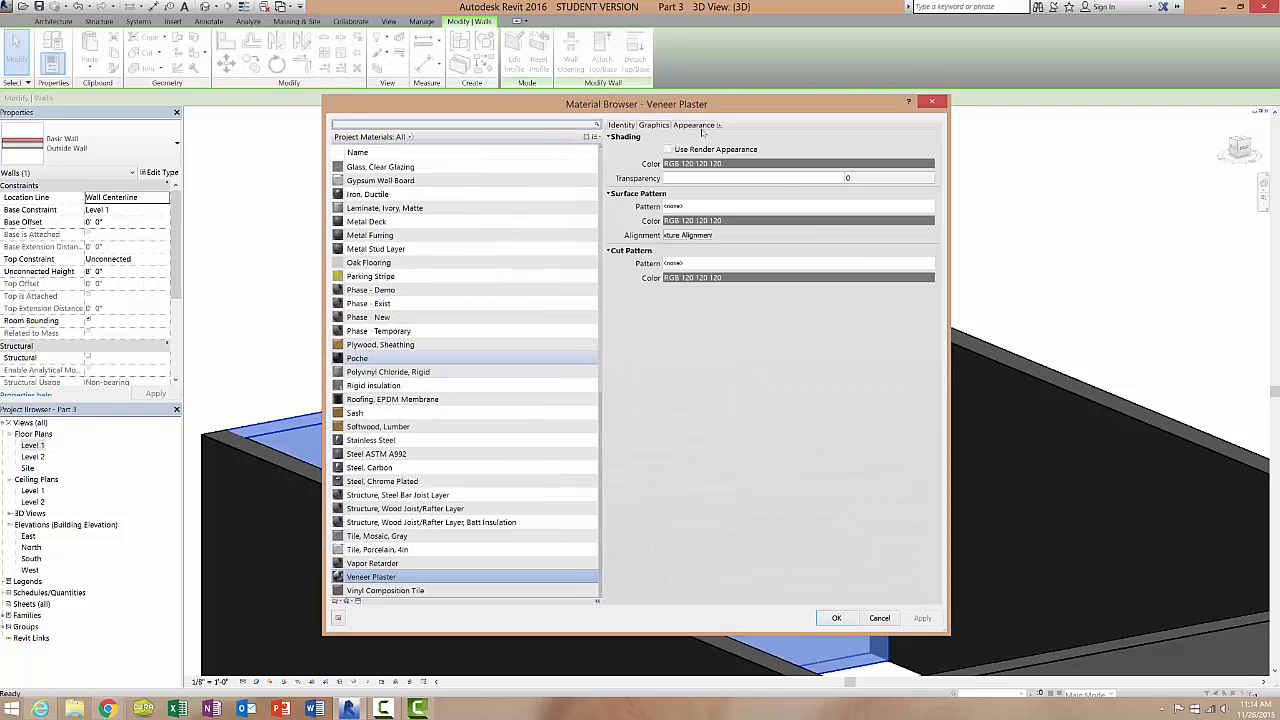
- Open the Veneer Plaster.jpg appearance image in the Texture Editor and reposition the editor window
left_click(701, 127)
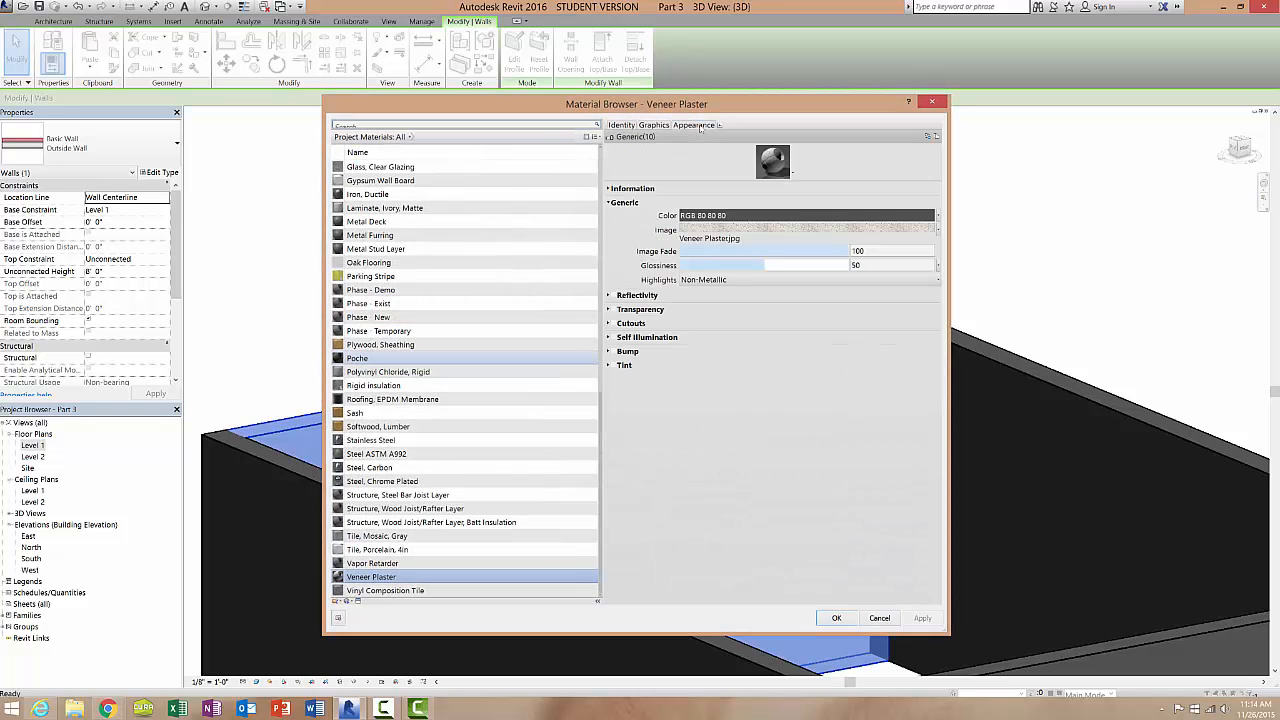
left_click(733, 229)
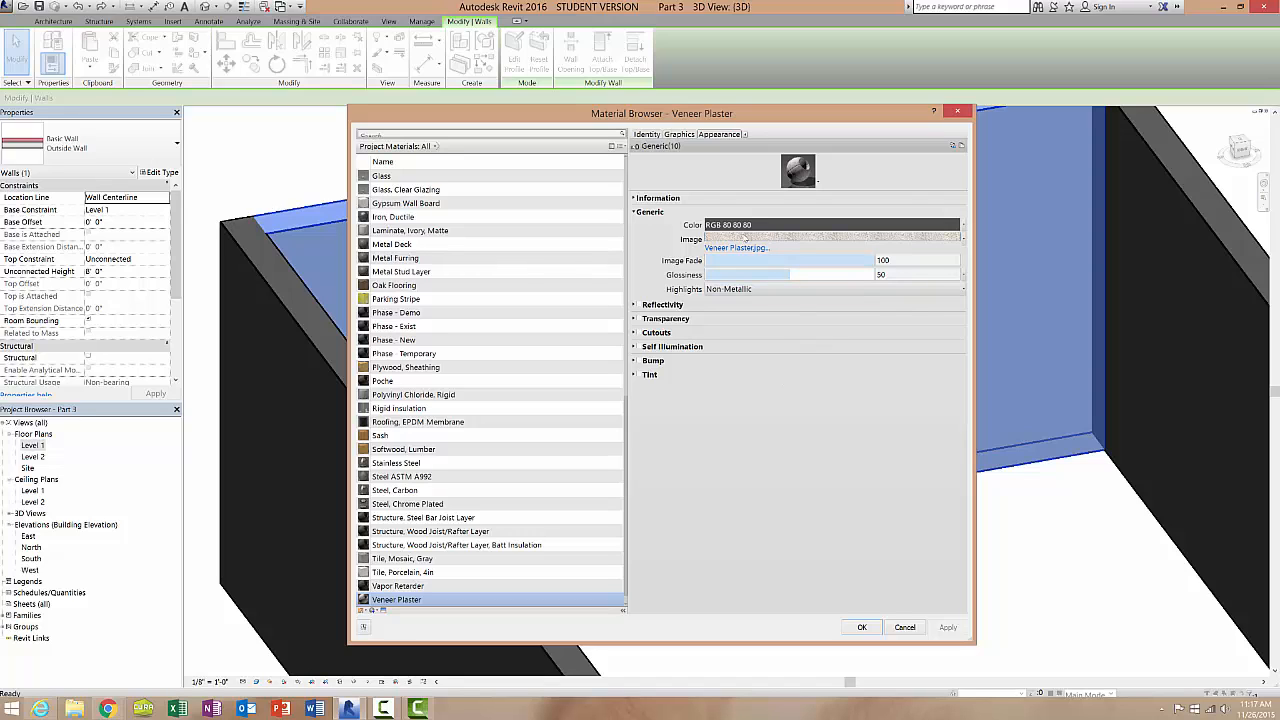
left_click(744, 238)
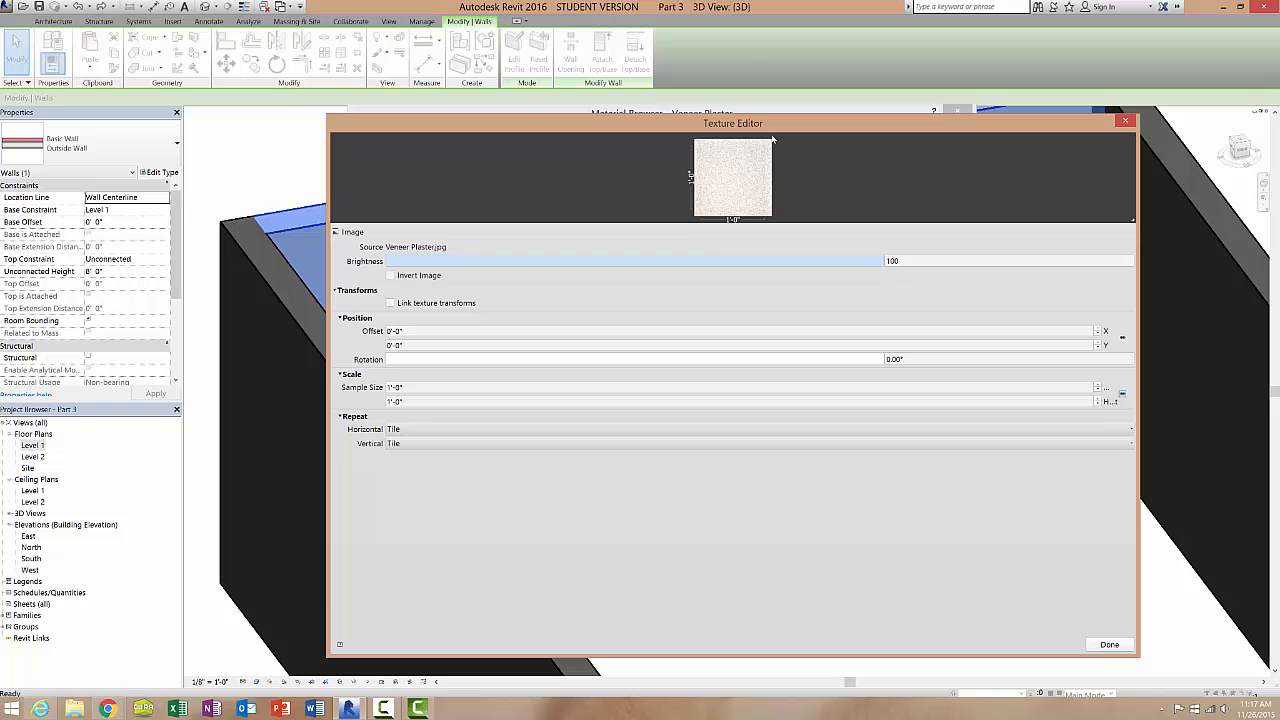
left_click_drag(775, 123, 798, 331)
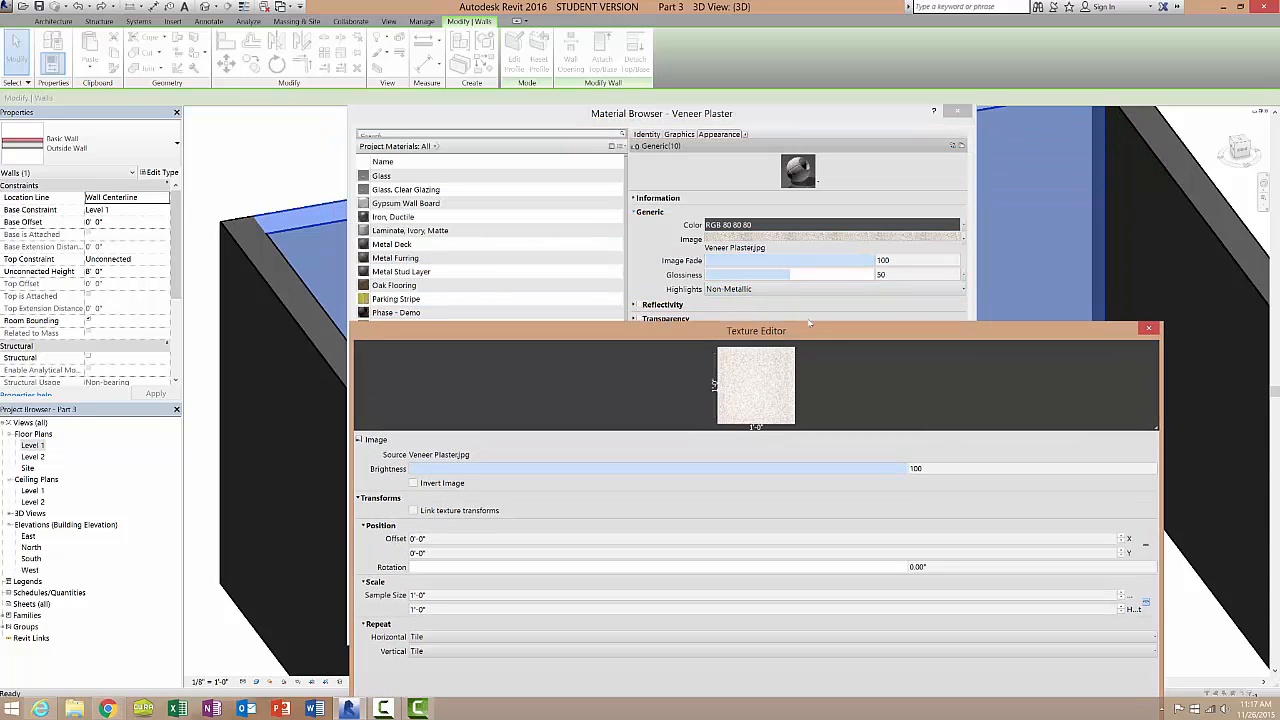
left_click_drag(815, 336, 766, 109)
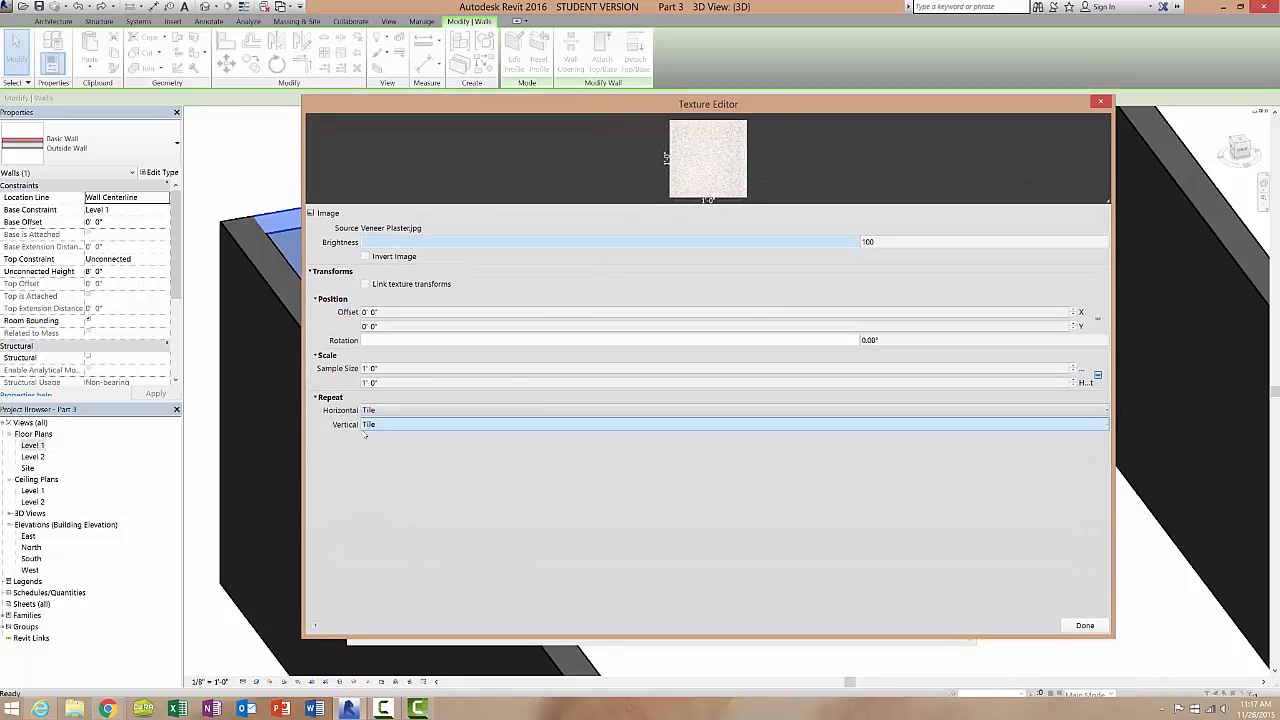
- Try a horizontal repeat of None for the plaster texture, and return it to Tile
left_click(437, 411)
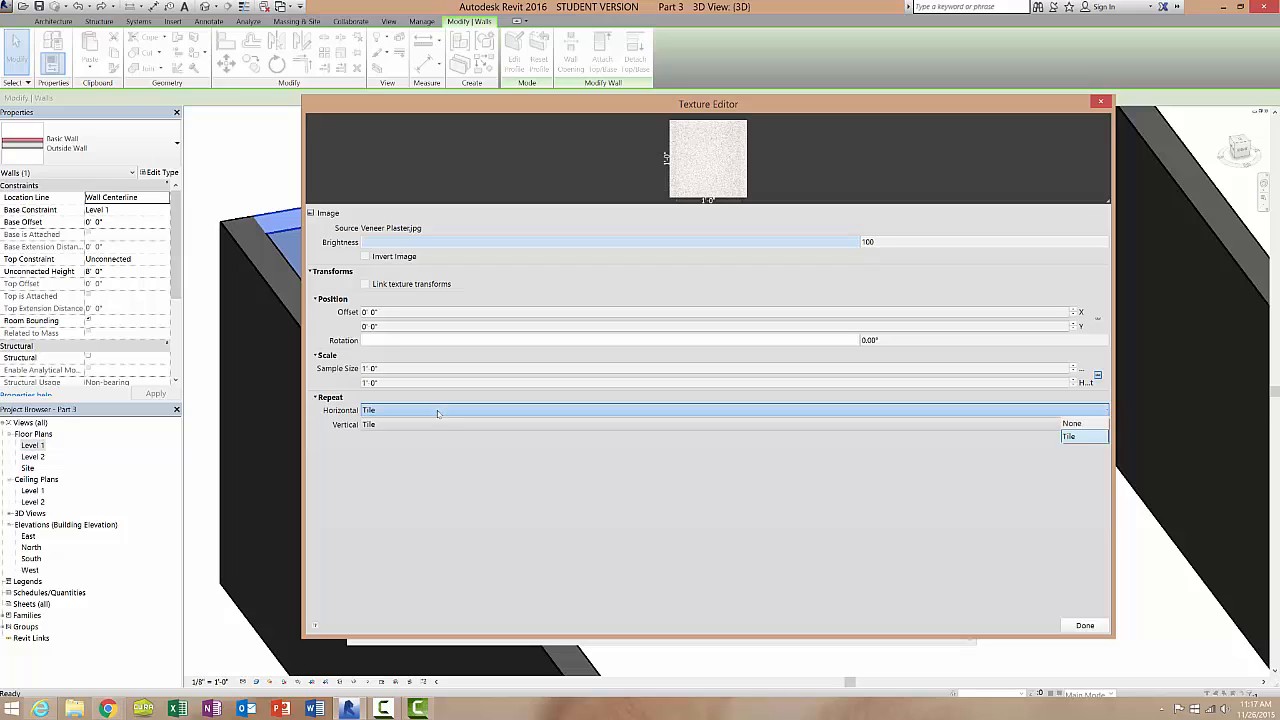
left_click(1086, 424)
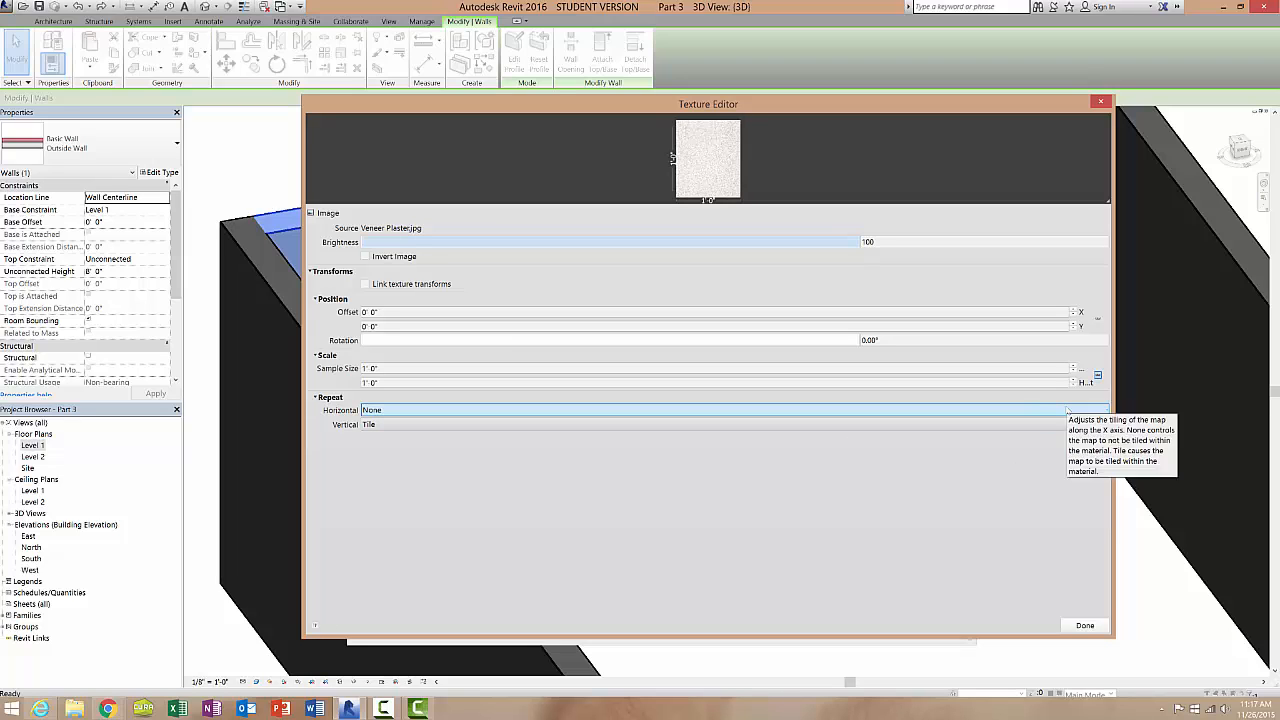
left_click(1069, 410)
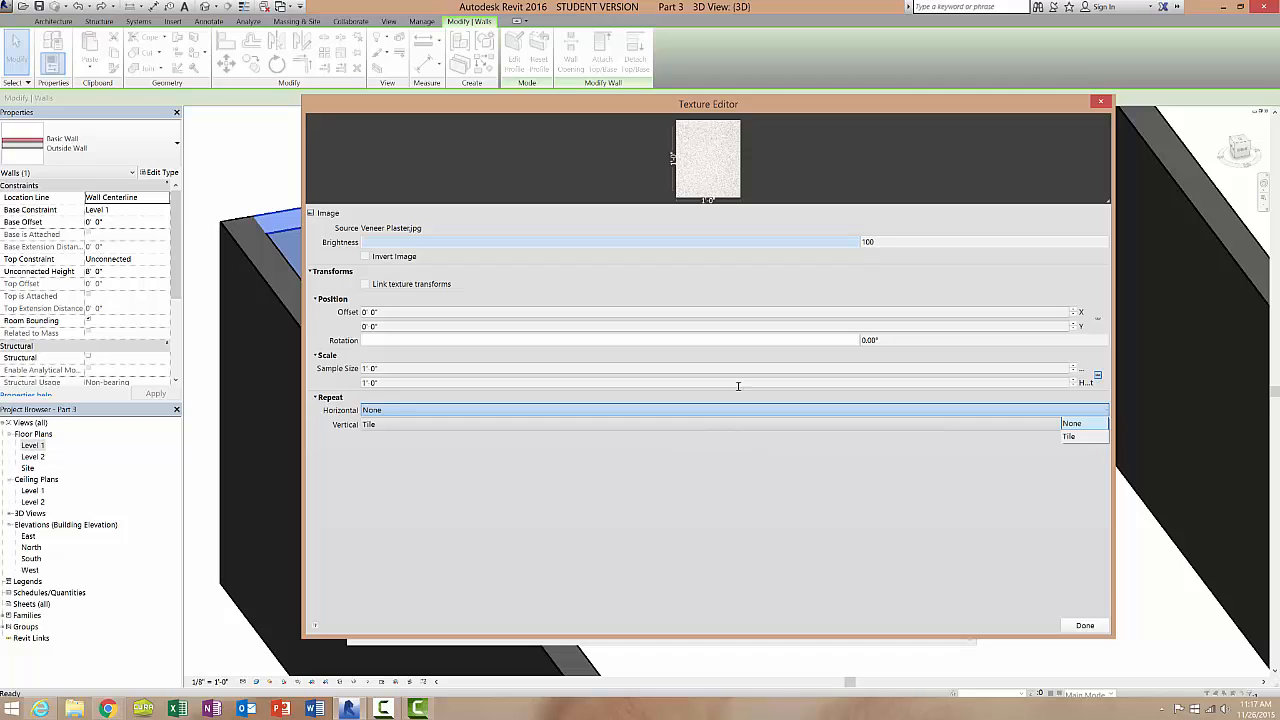
left_click(1068, 436)
- Set the plaster texture's sample size to 4'-0" in both width and height
left_click(481, 373)
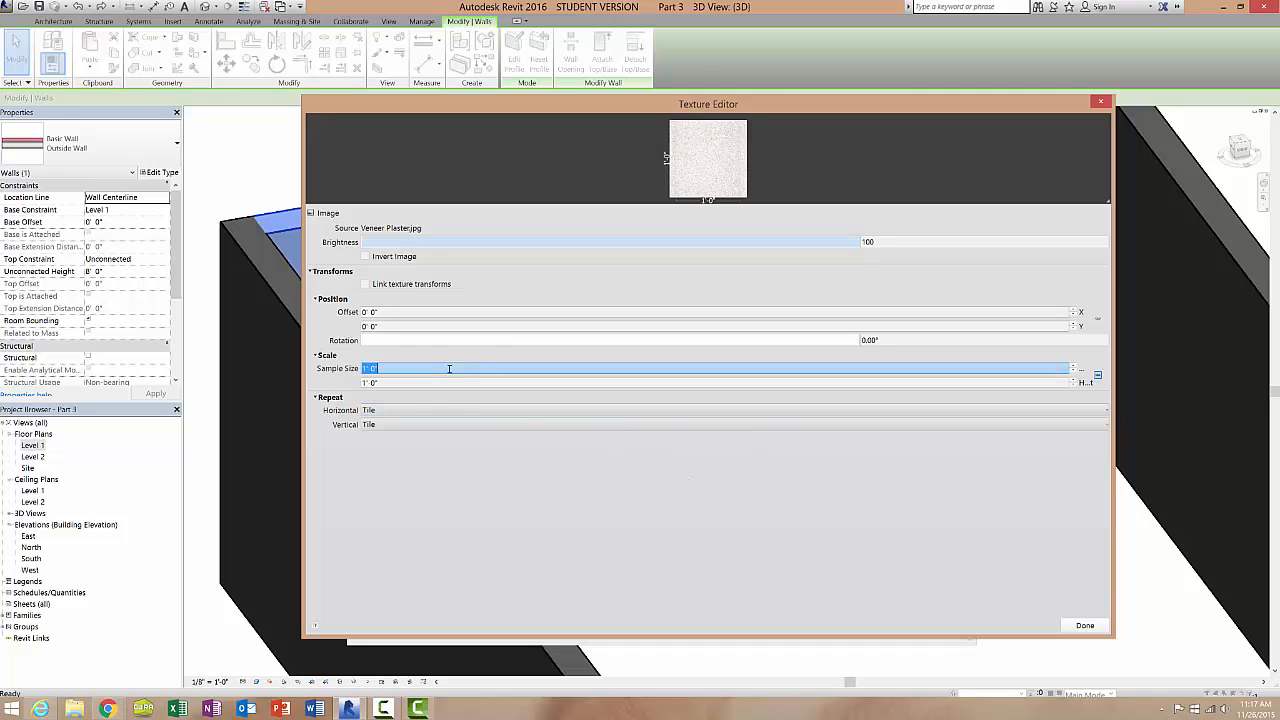
left_click(447, 369)
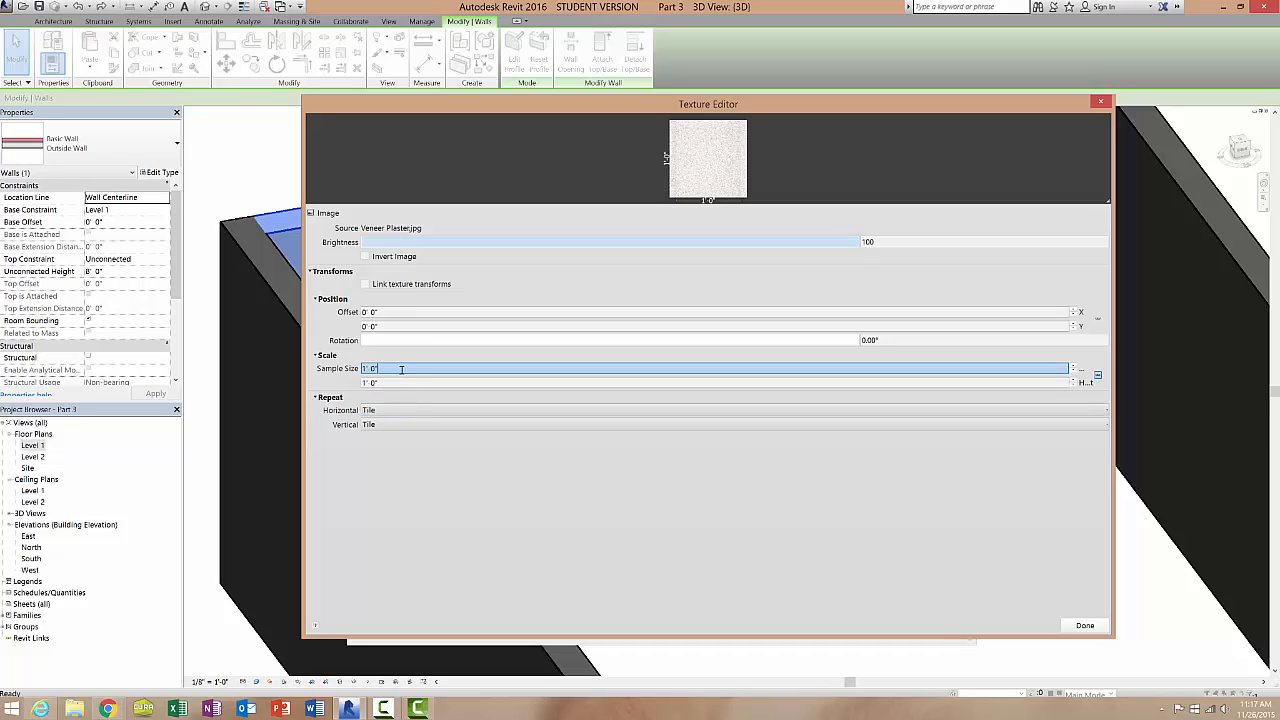
left_click_drag(402, 370, 319, 366)
left_click(388, 384)
left_click(394, 370)
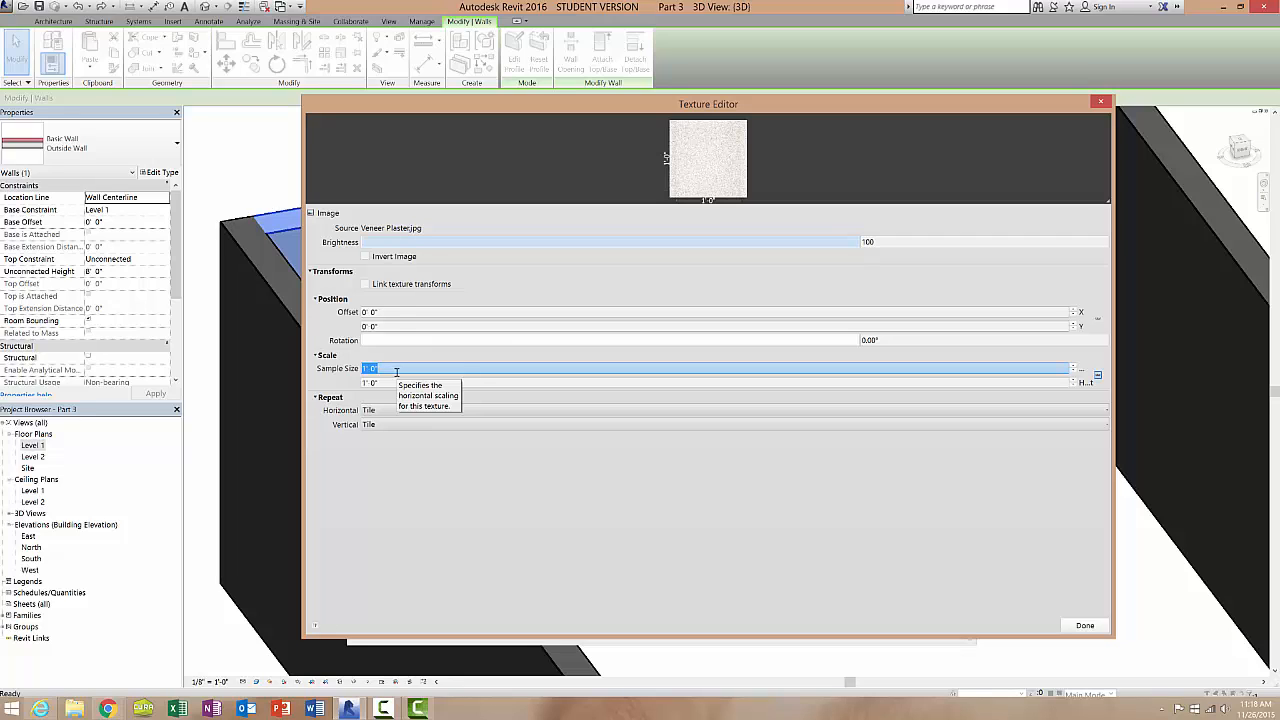
double_click(397, 372)
triple_click(388, 372)
left_click(388, 372)
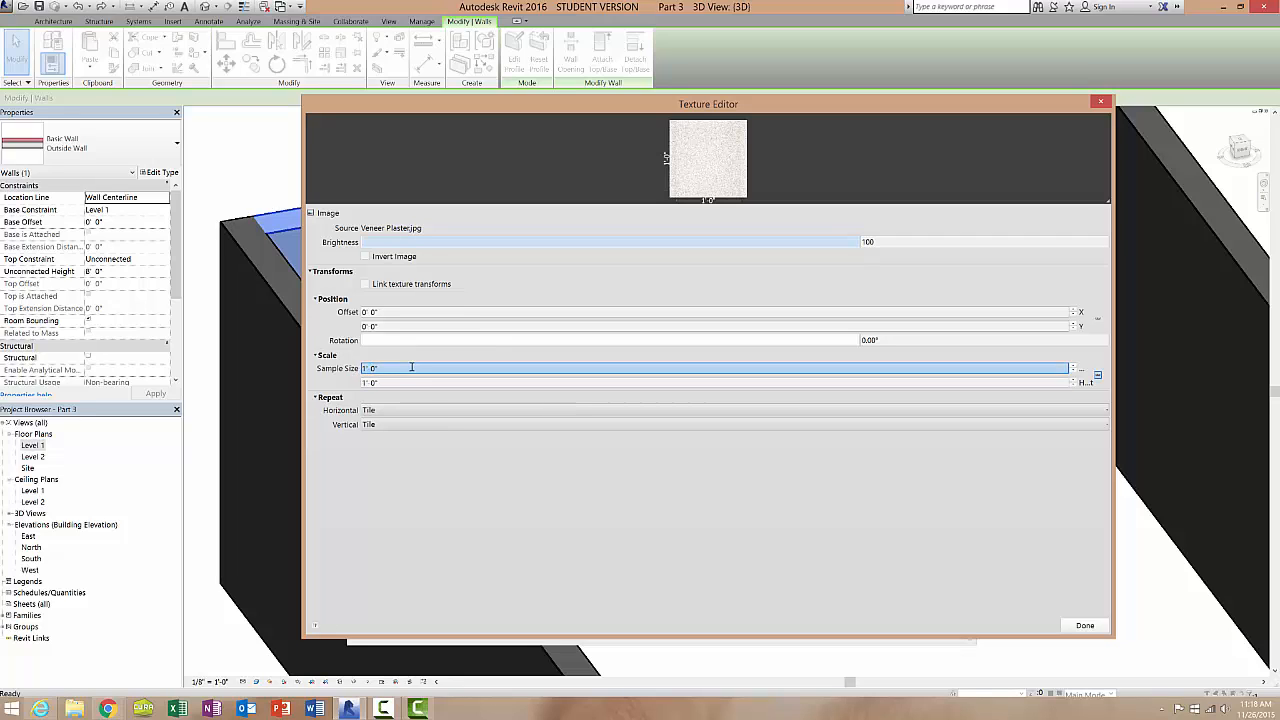
left_click_drag(411, 367, 364, 370)
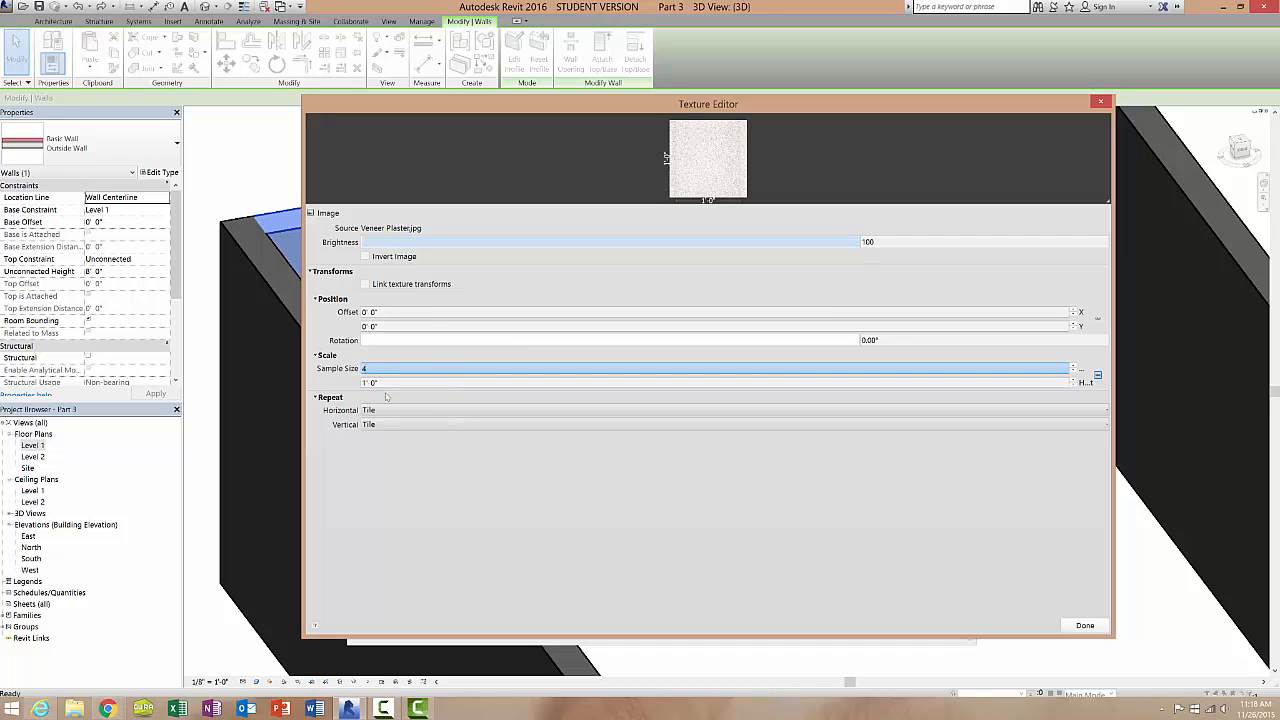
left_click(395, 383)
type("48")
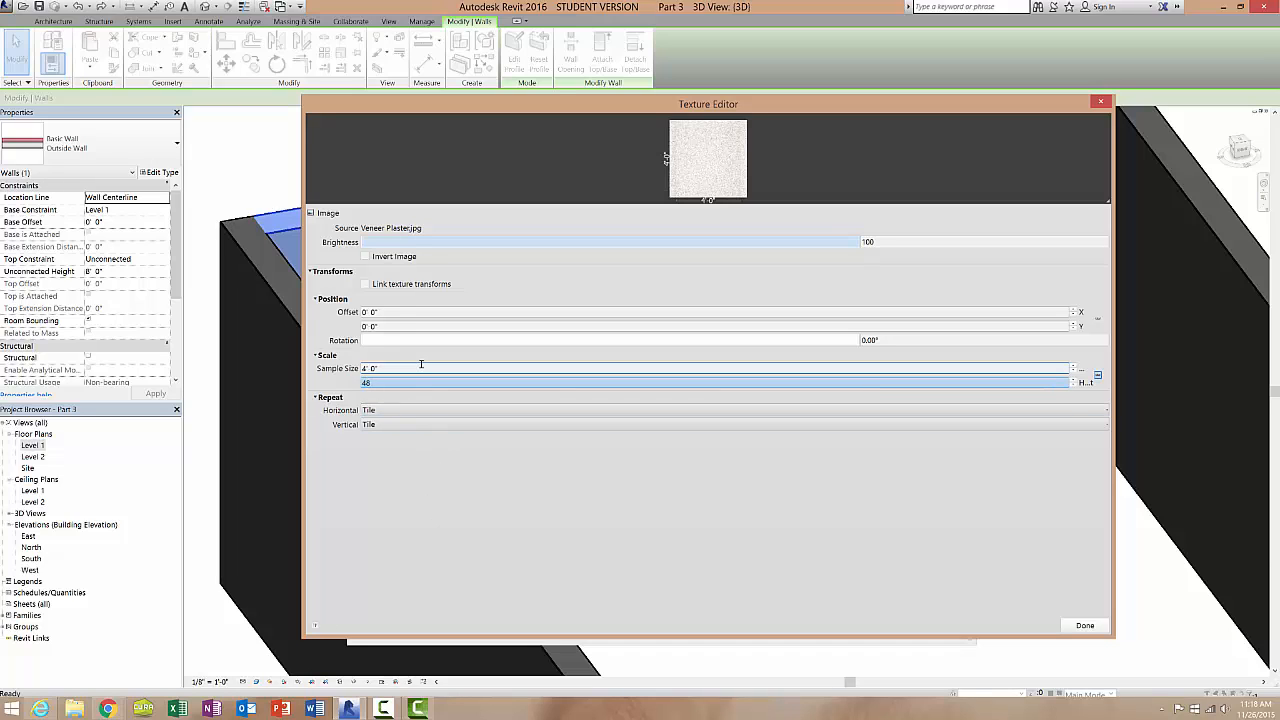
left_click(422, 367)
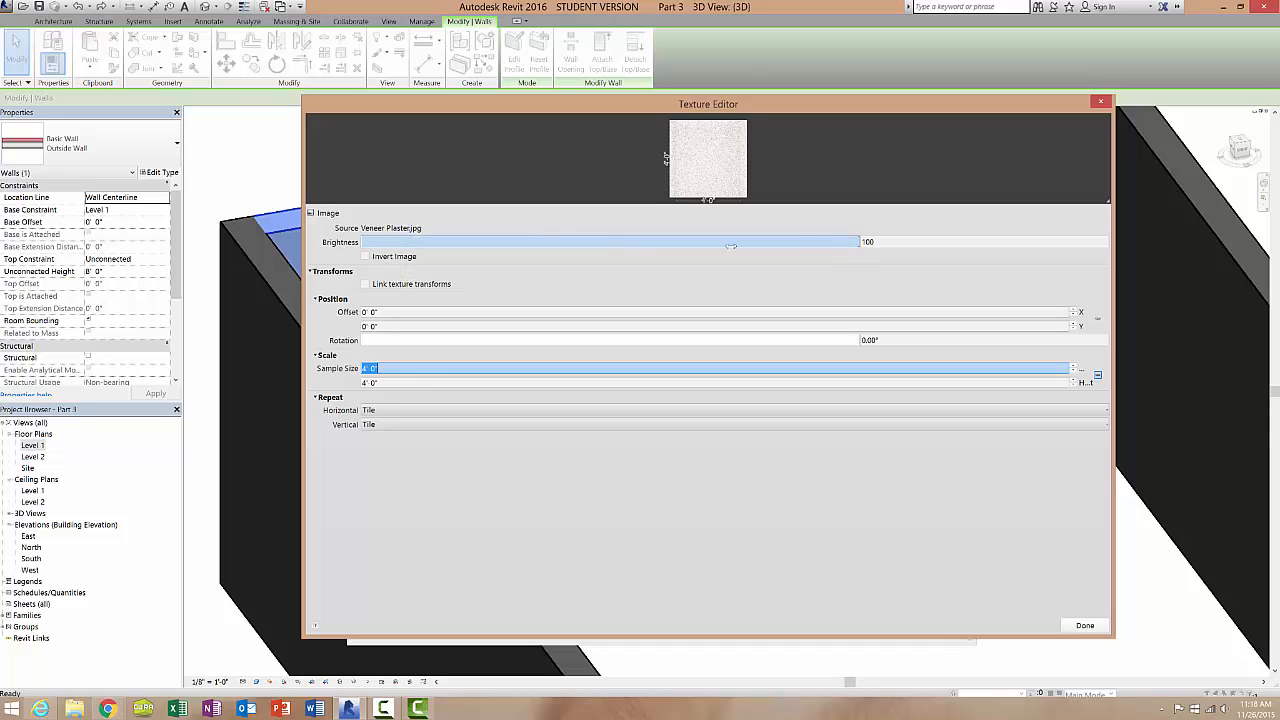
- Accept the texture, material, assembly and type changes for the Outside Wall and deselect the wall
left_click(1085, 626)
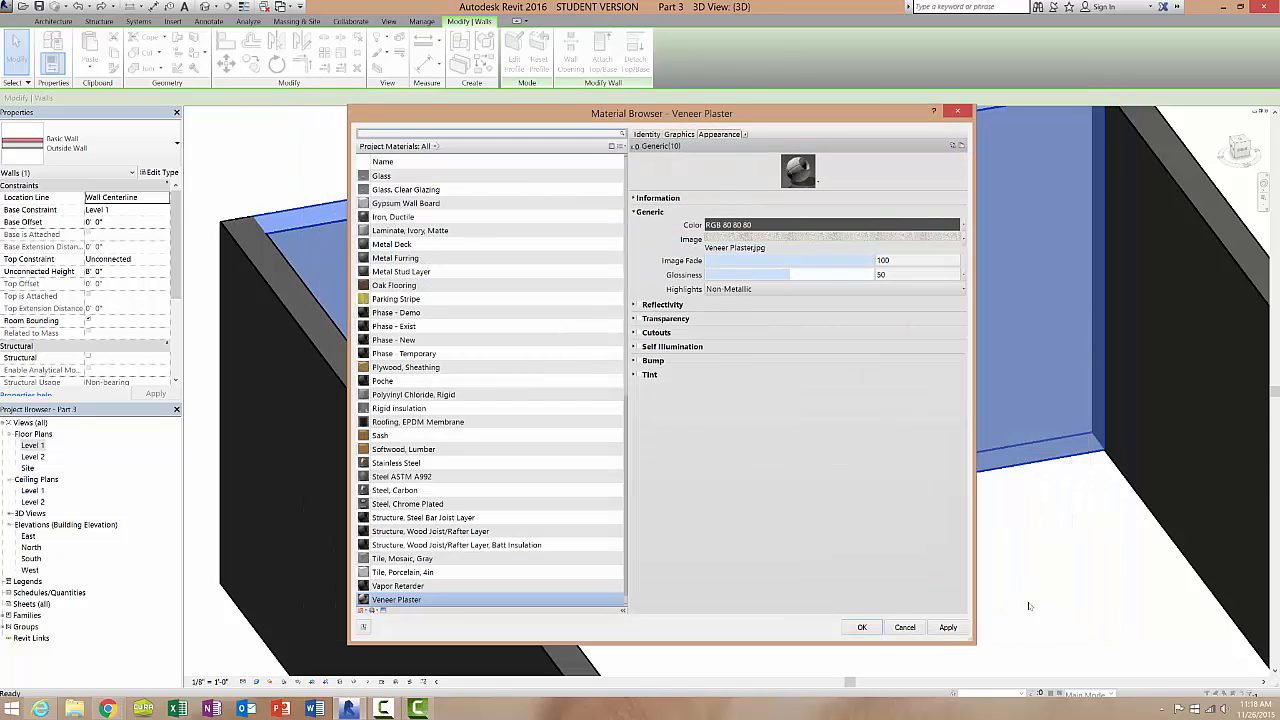
left_click(861, 627)
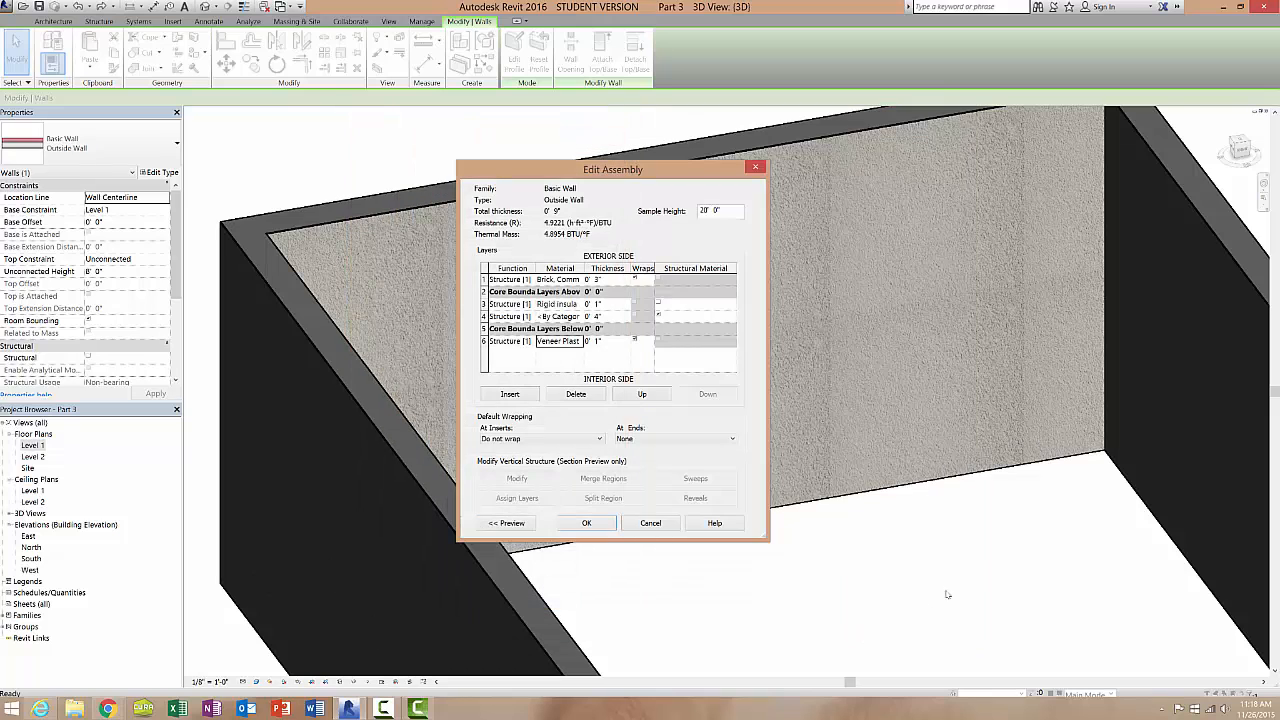
left_click(587, 524)
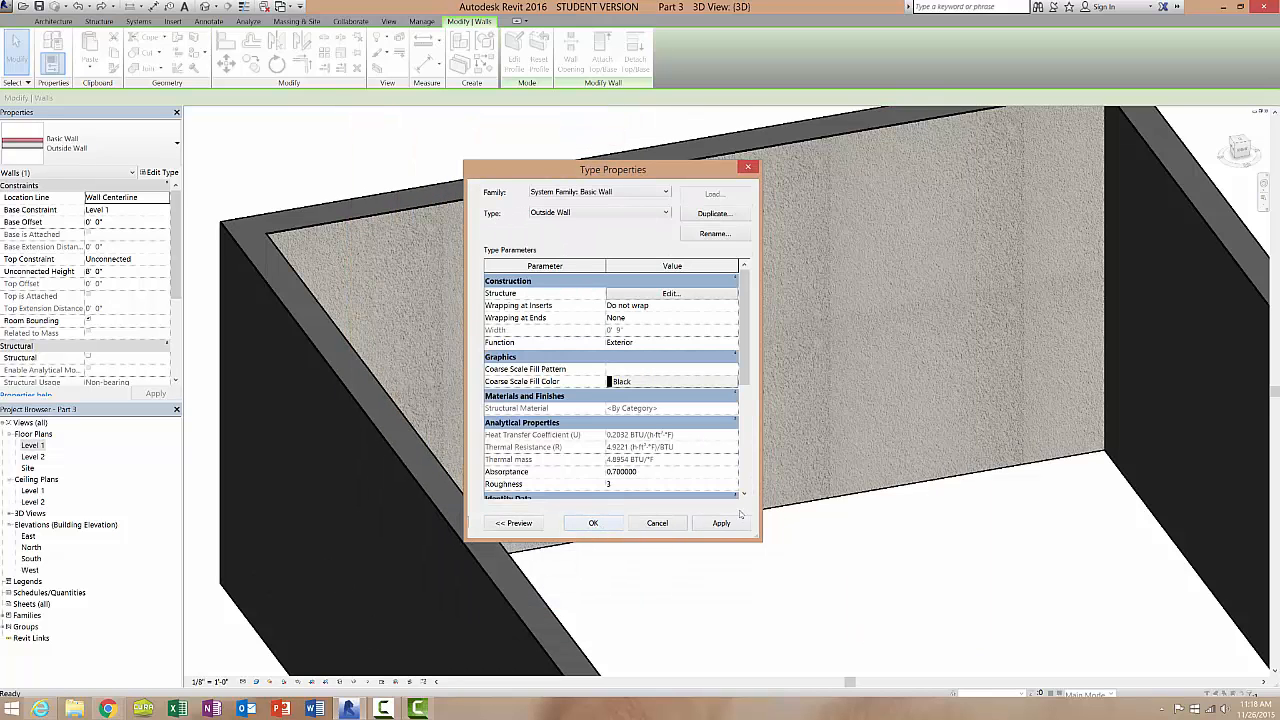
left_click(593, 523)
left_click(995, 570)
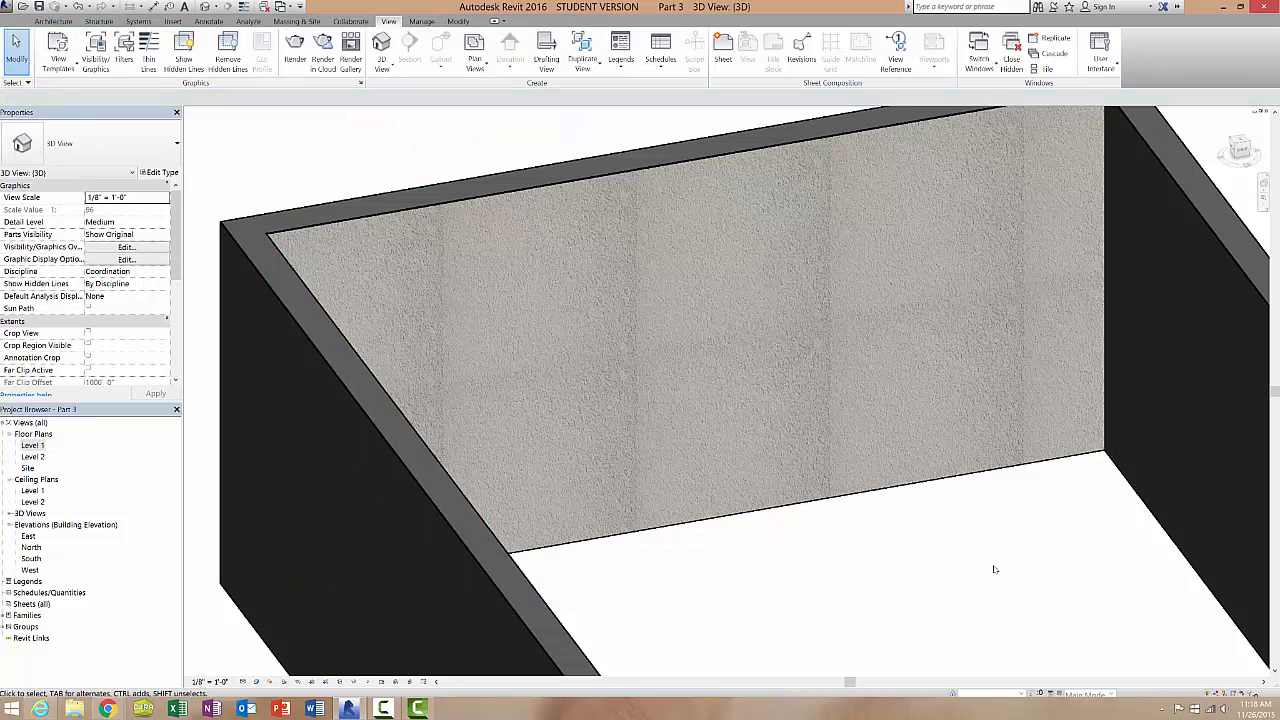
- Examine the rescaled plaster texture on the inner wall face from several angles and distances in 3D
middle_click_drag(737, 543, 771, 489, "shift")
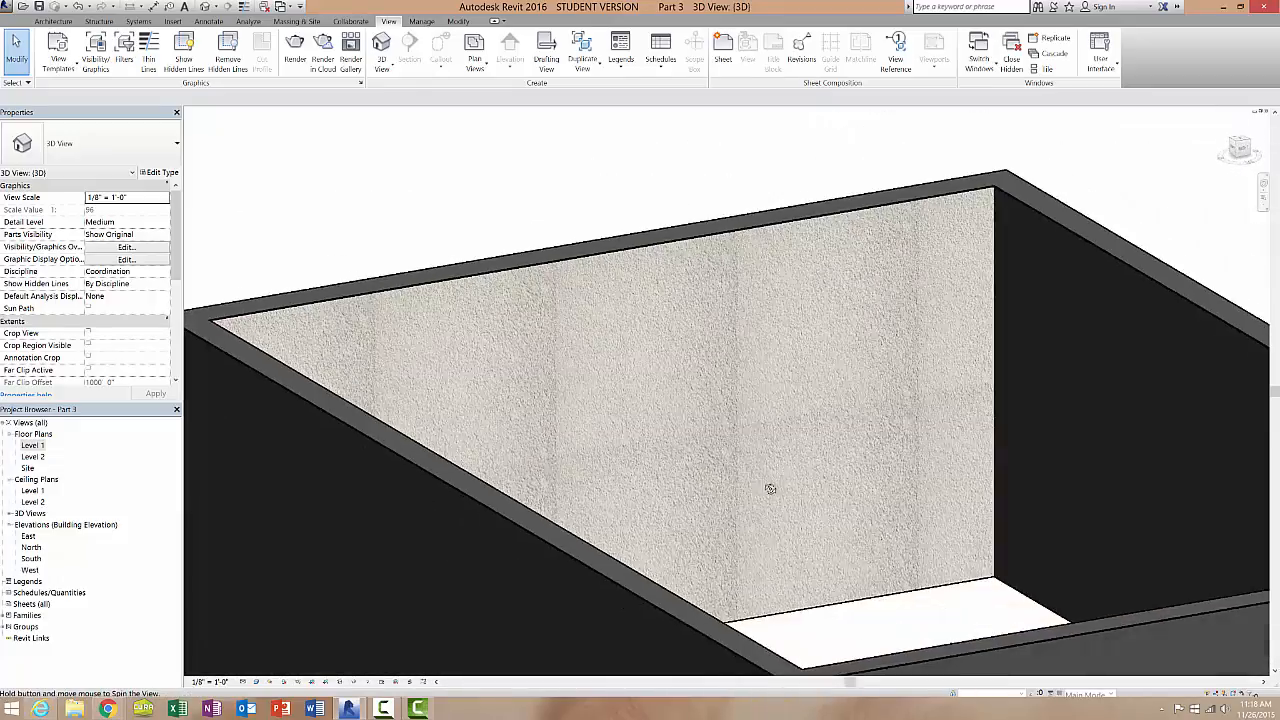
scroll(706, 380, "up", 5)
scroll(706, 380, "down", 5)
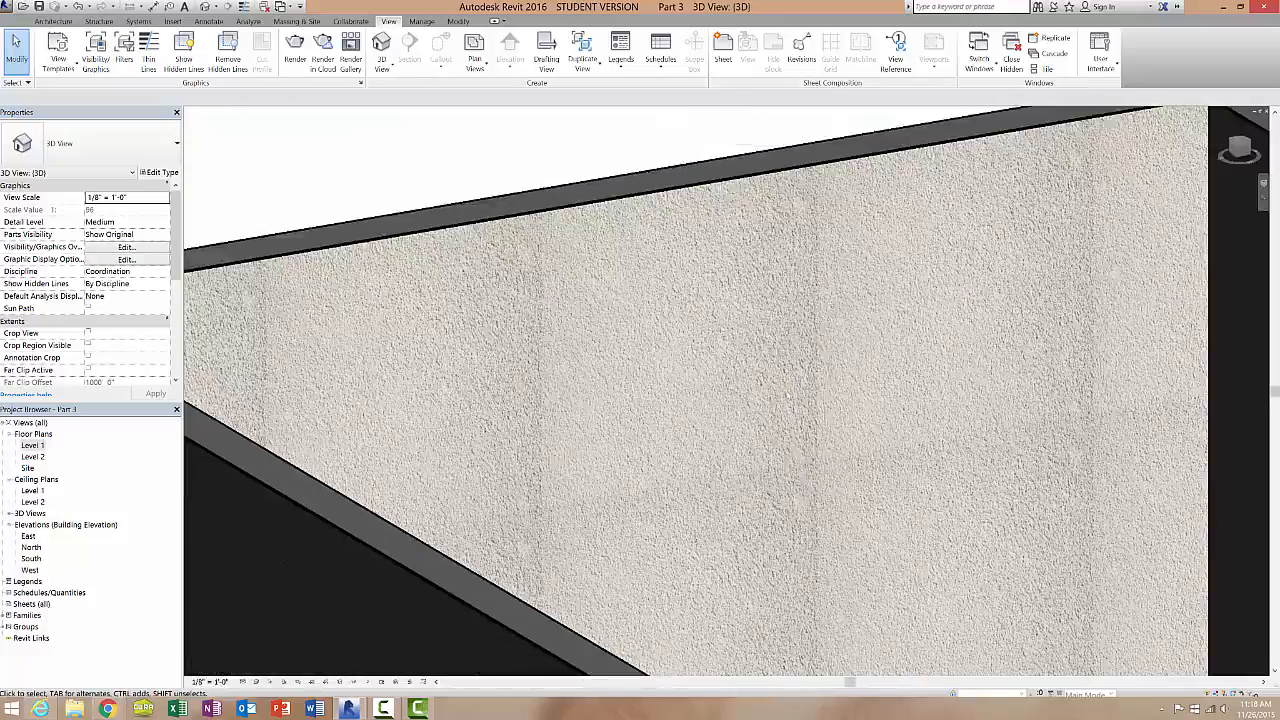
middle_click_drag(706, 380, 766, 377, "shift")
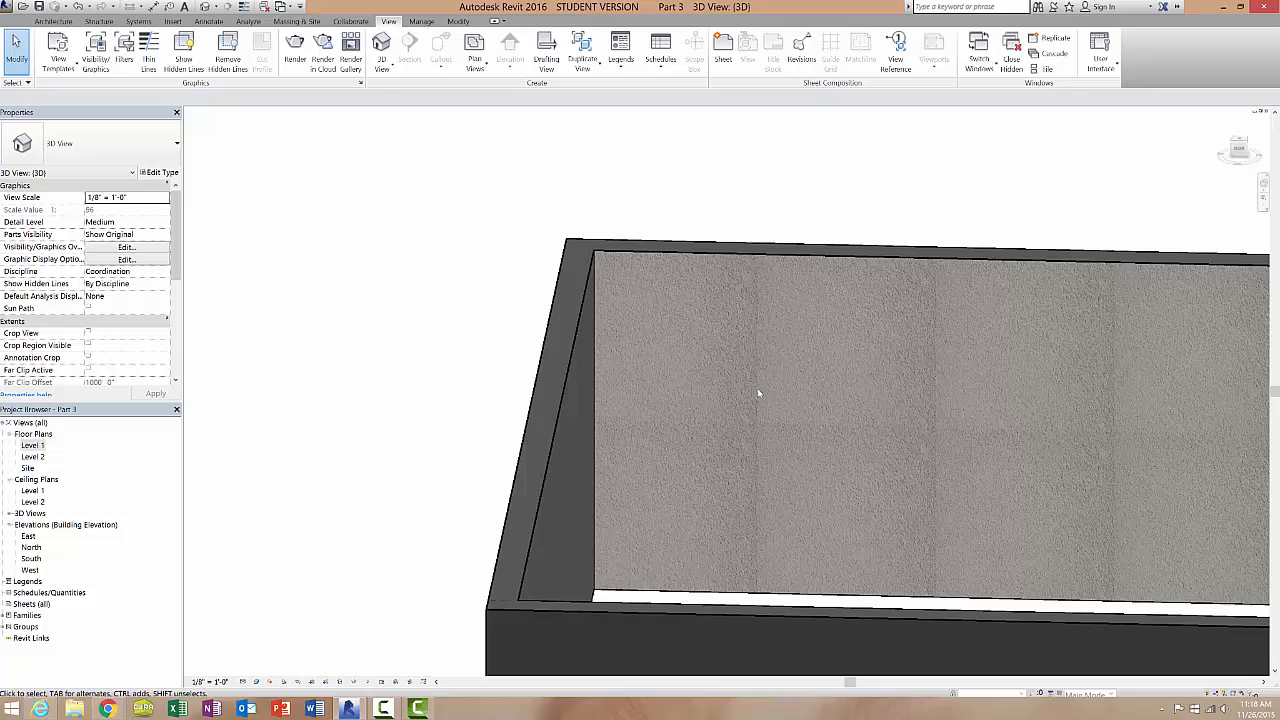
scroll(757, 388, "up", 3)
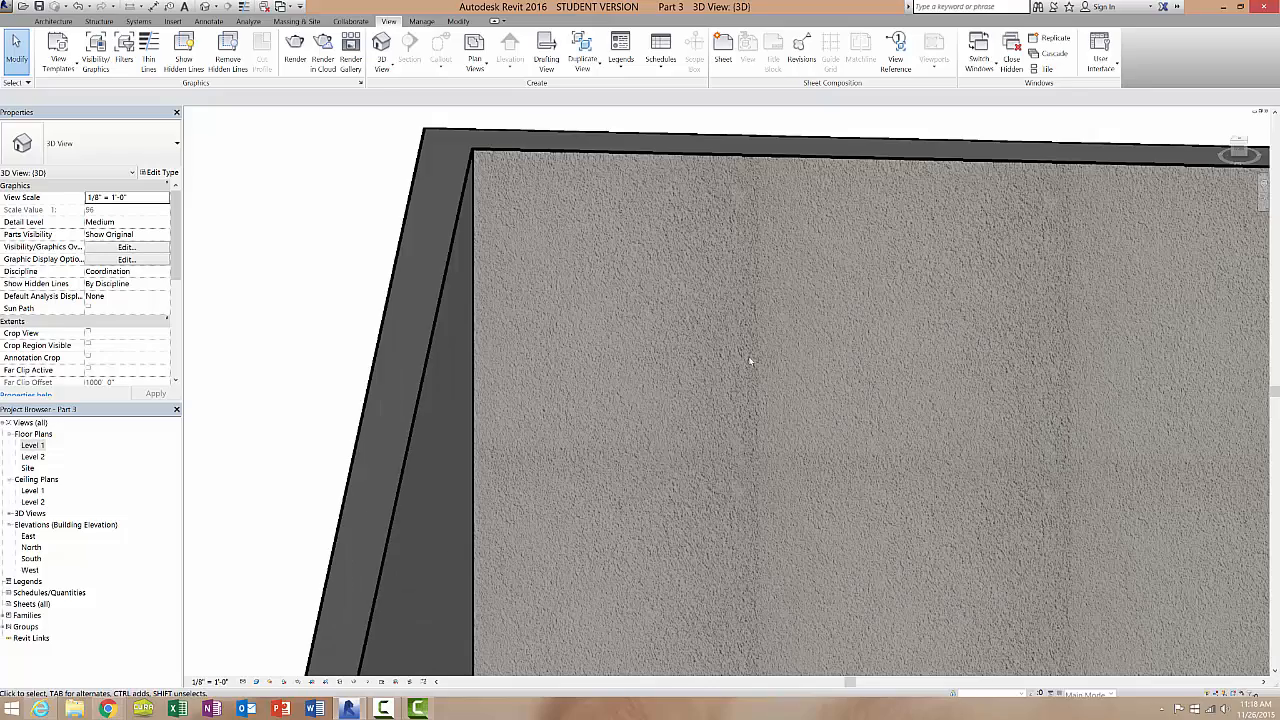
scroll(754, 362, "up", 3)
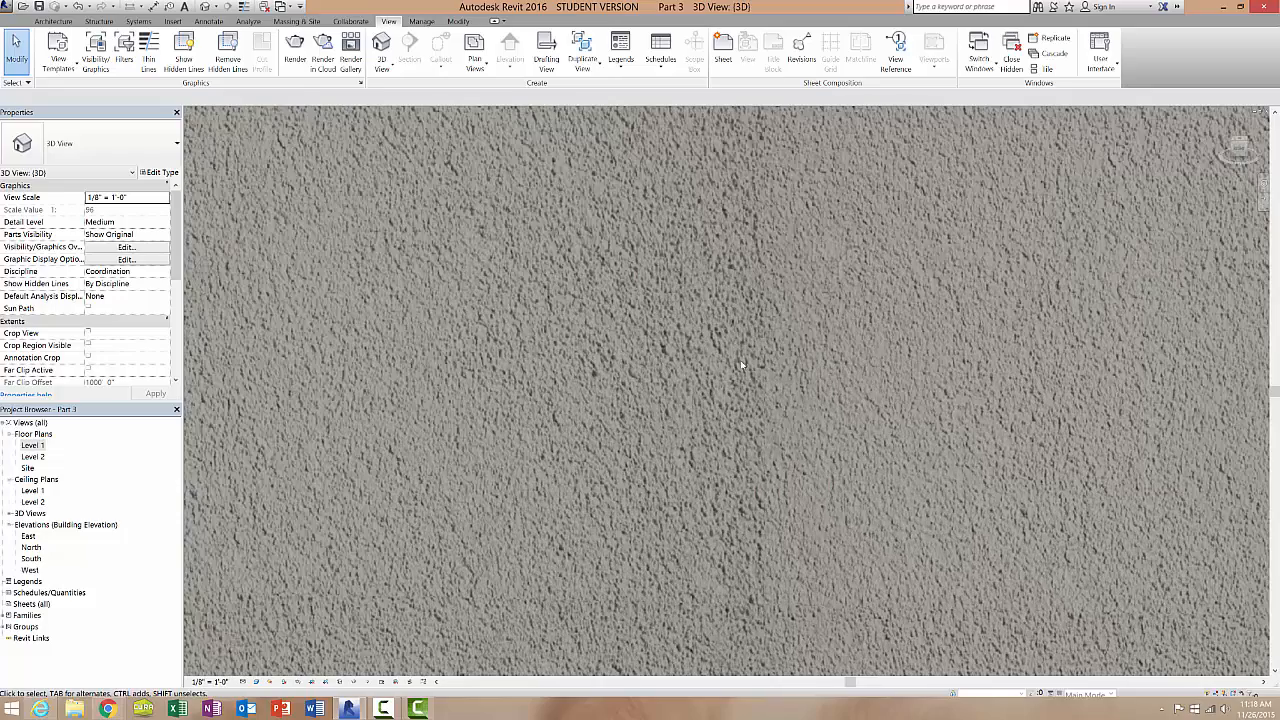
scroll(781, 373, "down", 4)
scroll(806, 397, "up", 1)
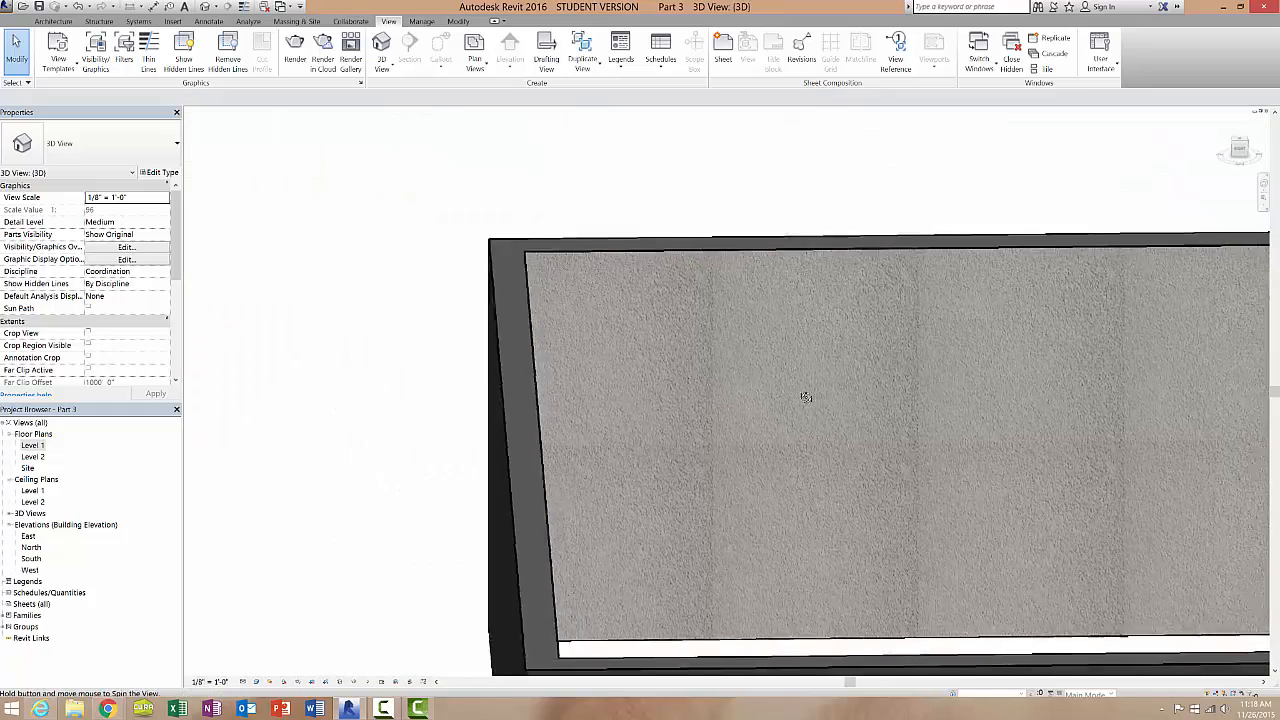
middle_click_drag(806, 397, 947, 323, "shift")
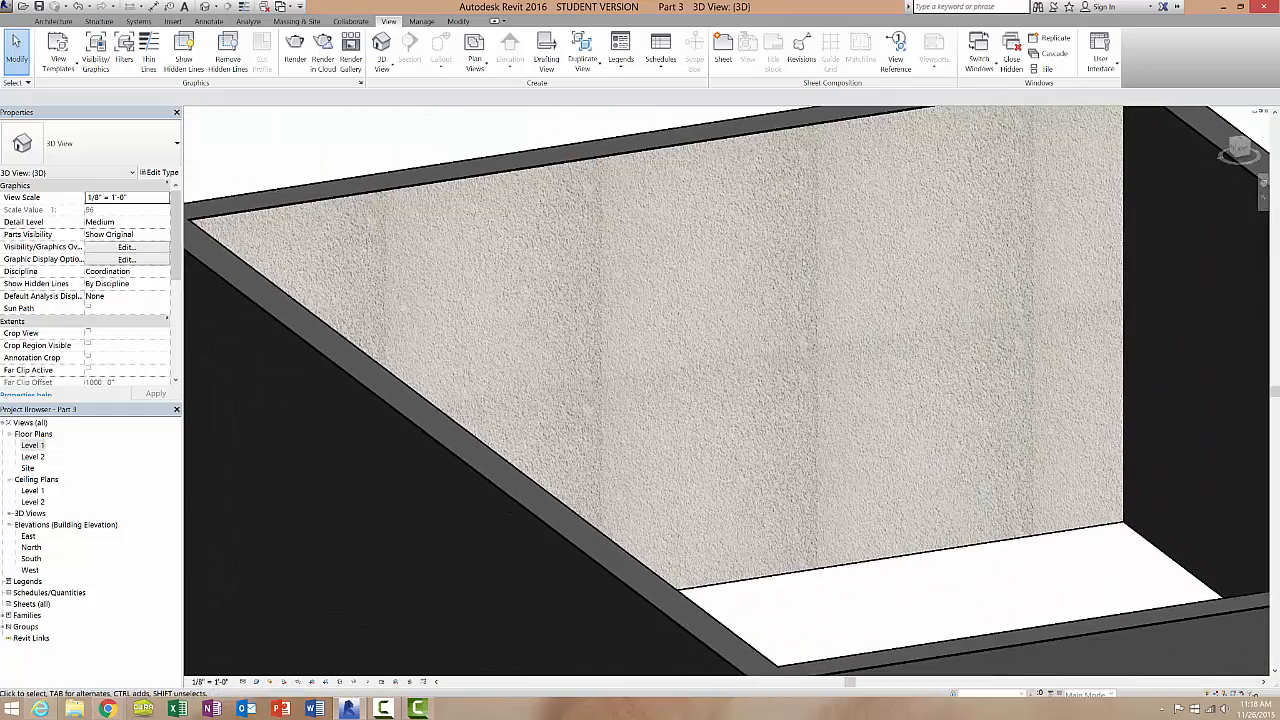
scroll(805, 282, "up", 1)
scroll(804, 288, "down", 3)
middle_click_drag(791, 306, 828, 372)
middle_click_drag(743, 363, 775, 389, "shift")
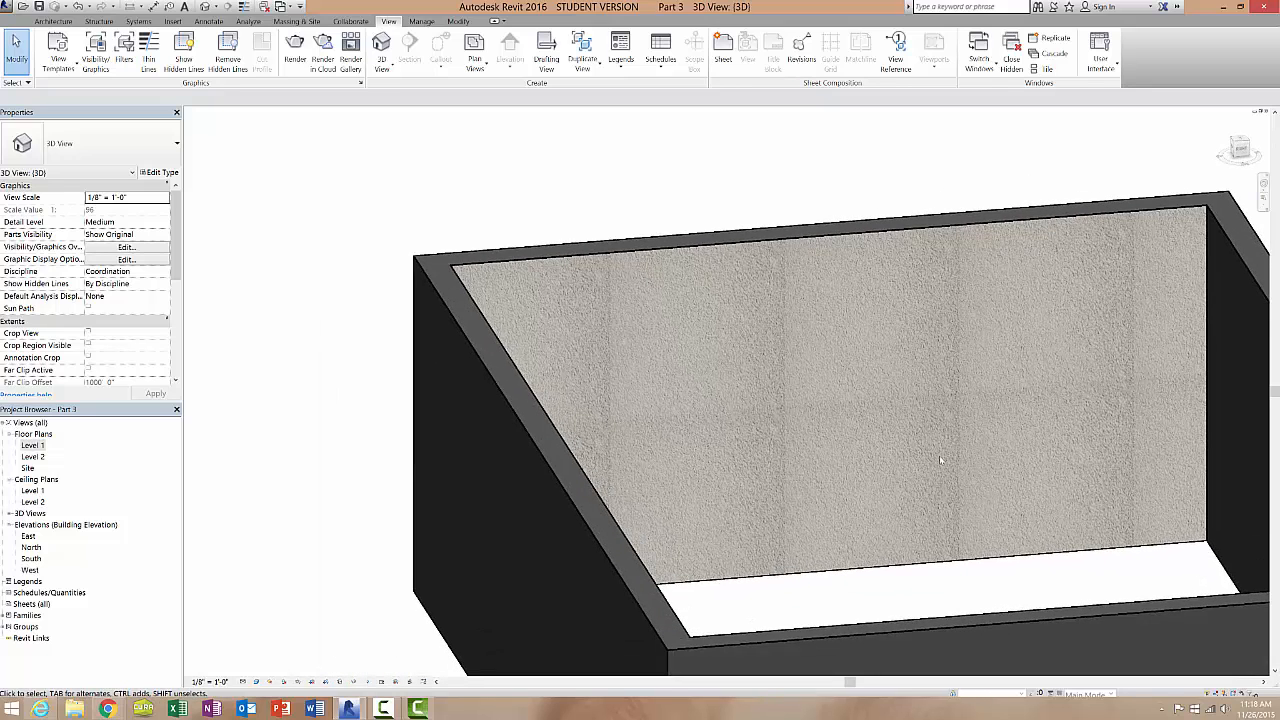